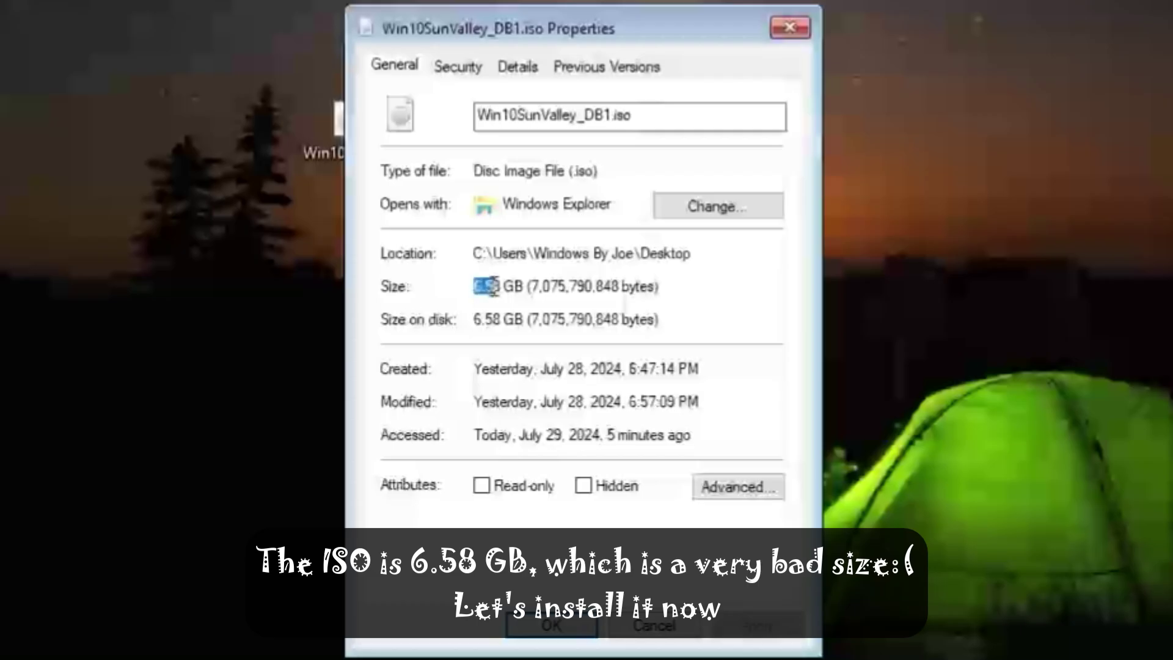
Step: Check the size of Win10SunValley_DB1.iso in its properties
left_click_drag(493, 287, 698, 283)
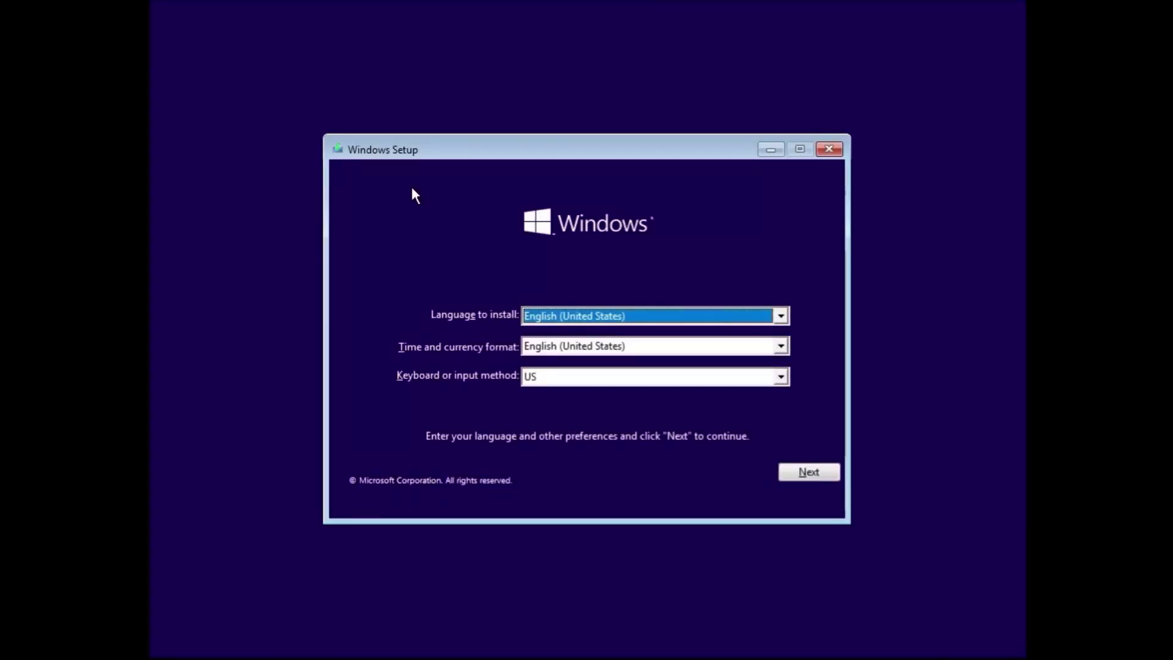
Step: Start the Windows installation and continue without a product key
left_click(829, 471)
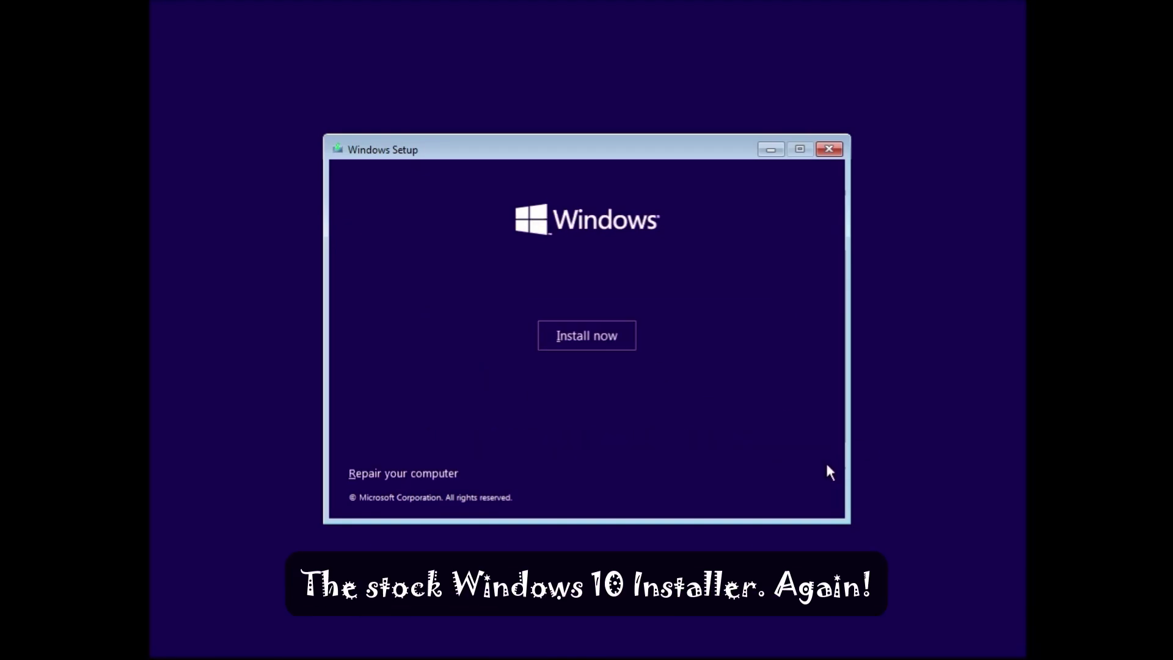
left_click(558, 326)
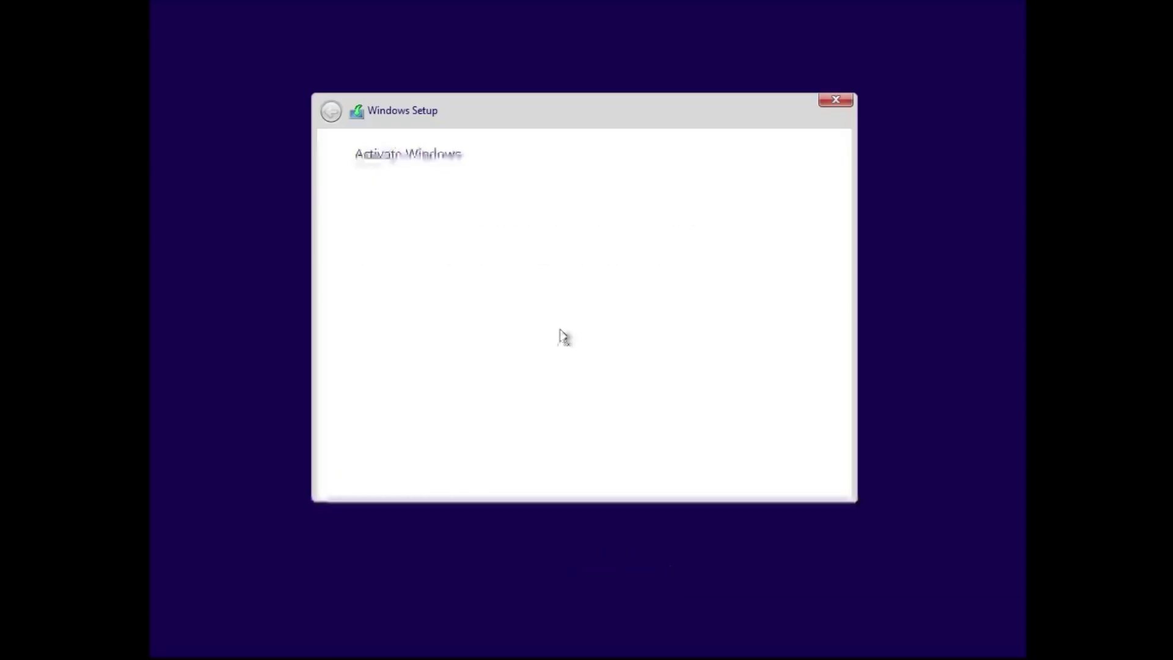
left_click(701, 479)
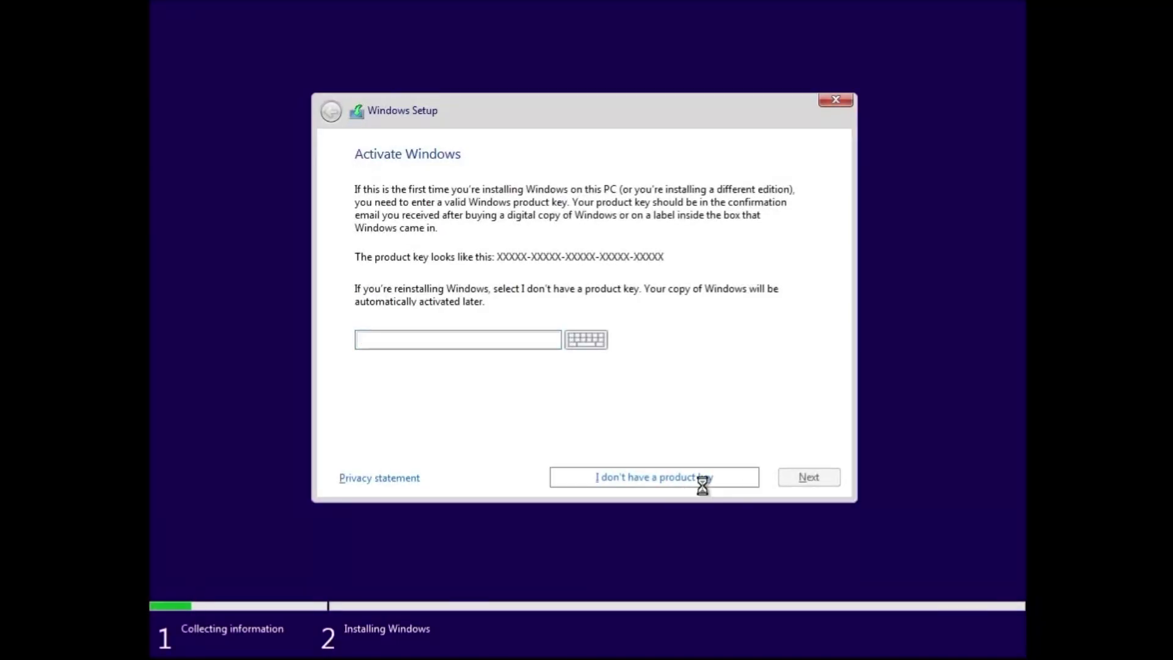
Step: Accept the license terms and run a custom installation on the Drive 0 unallocated space
left_click(456, 438)
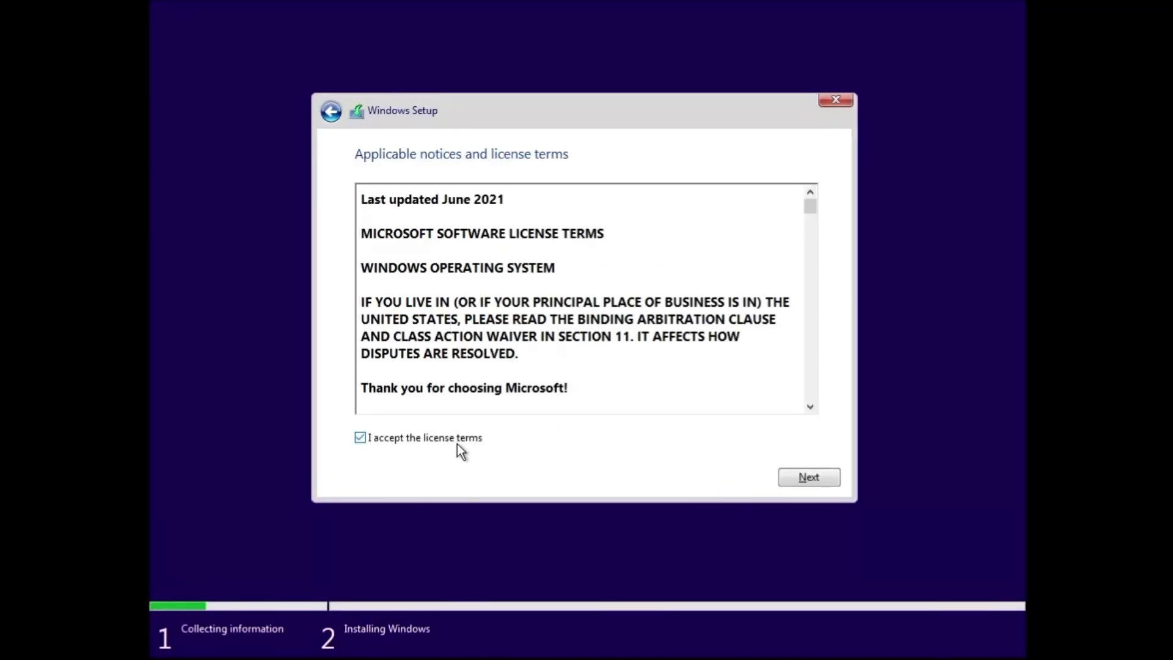
left_click(834, 477)
left_click(676, 330)
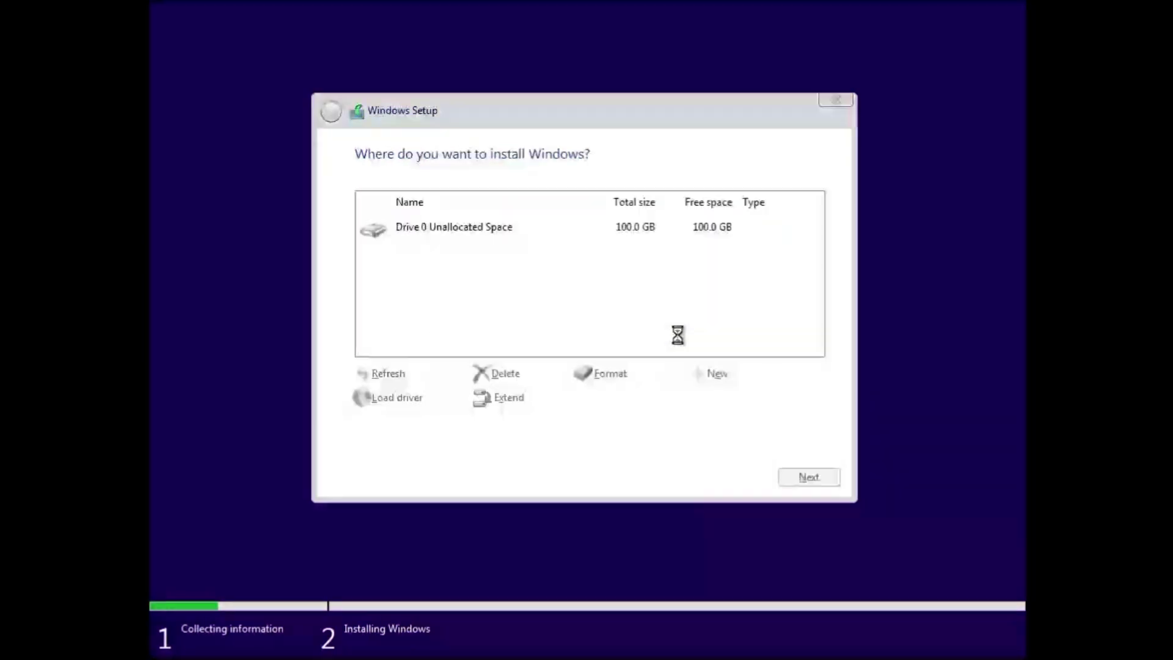
left_click(794, 479)
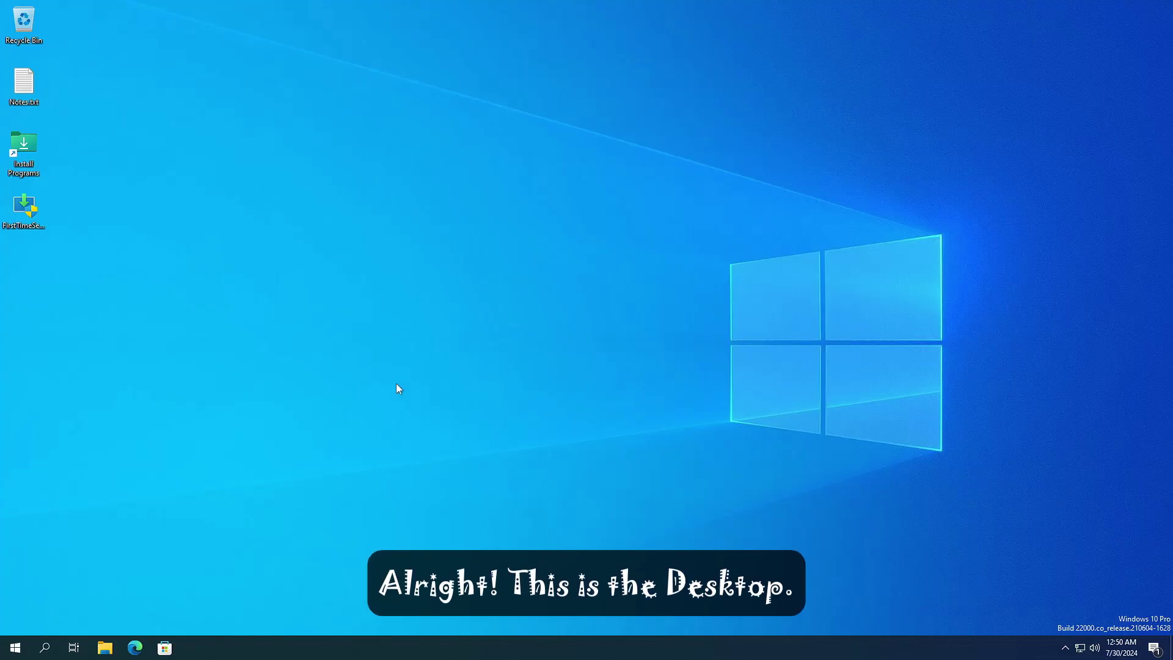
Step: Look through the full app list in the Start menu and close it
left_click(15, 648)
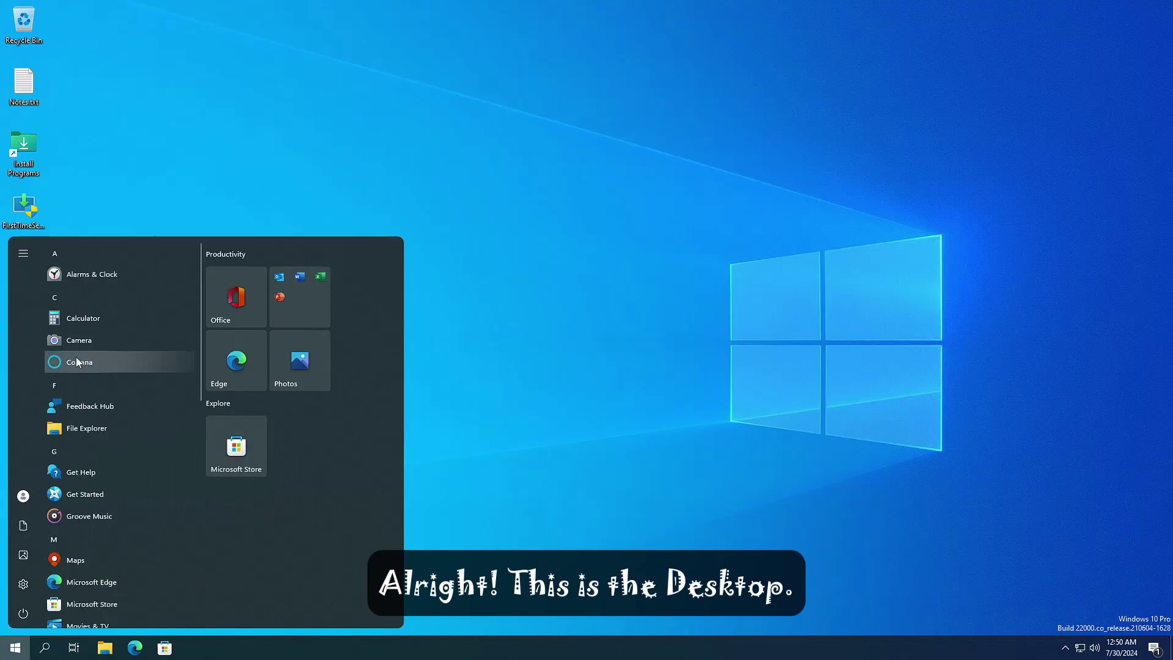
scroll(76, 361, "down", 10)
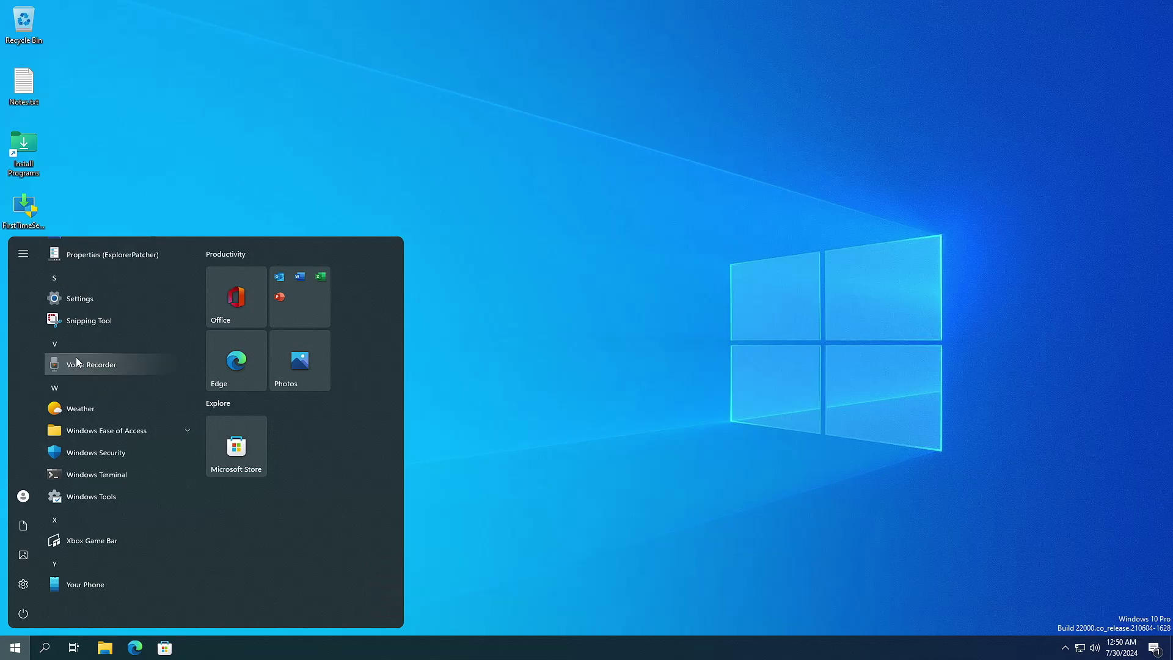
scroll(117, 330, "up", 10)
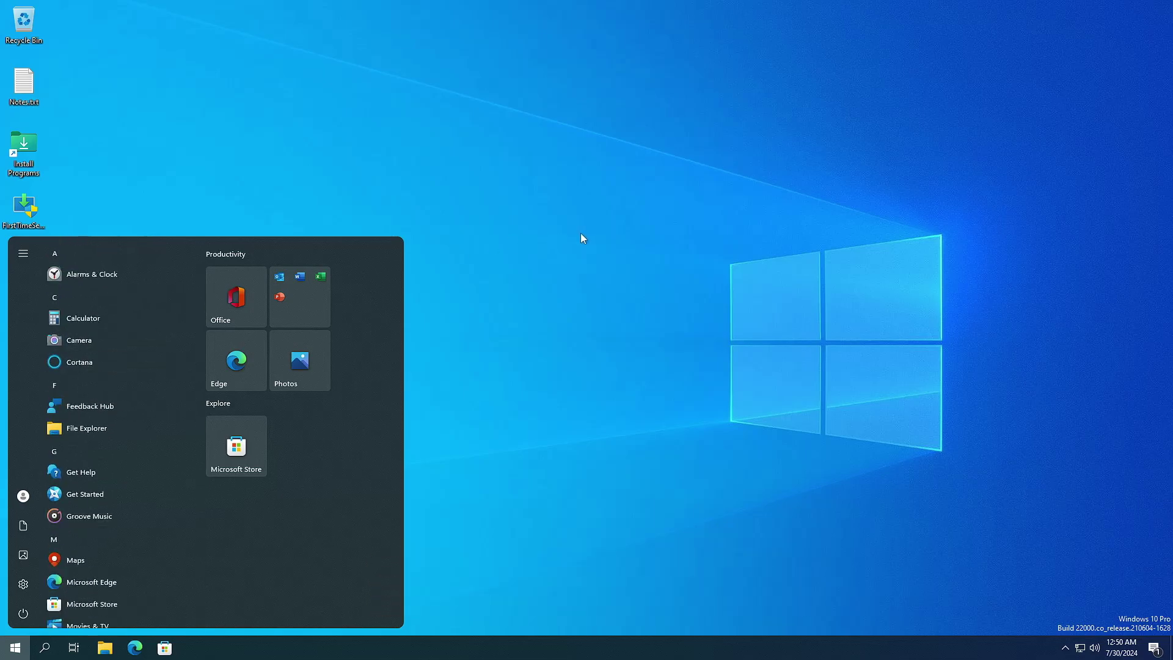
left_click(550, 236)
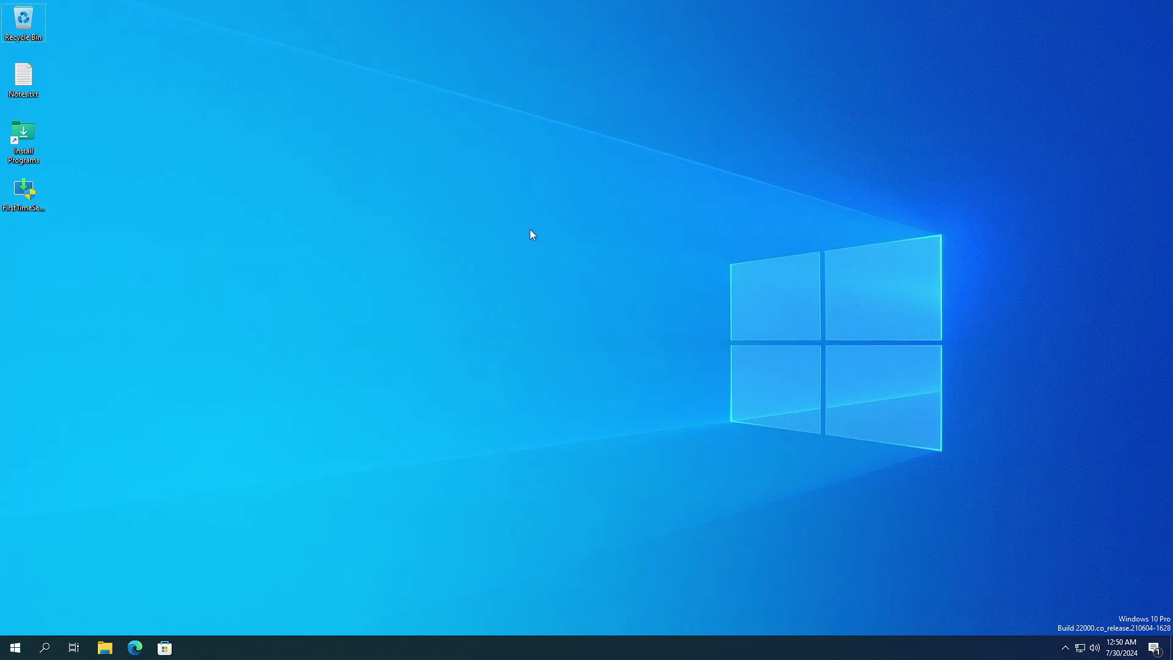
left_click(440, 246)
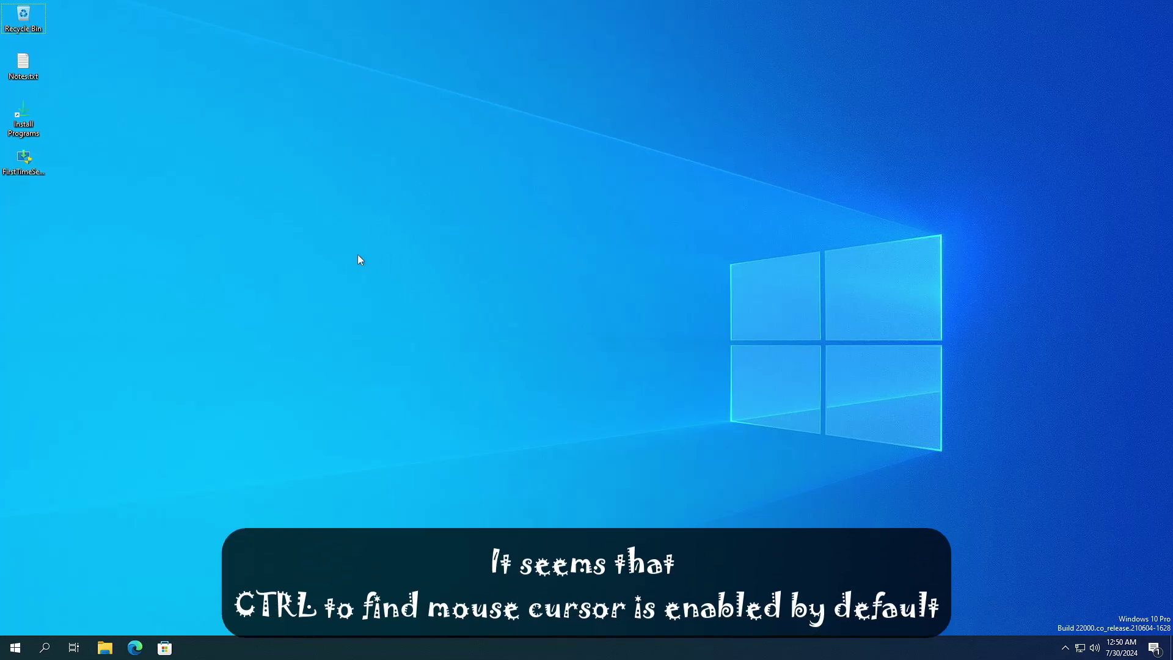
Step: Open Notes.txt from the desktop and read the build notes, bundled programs and known bugs
left_click(35, 72)
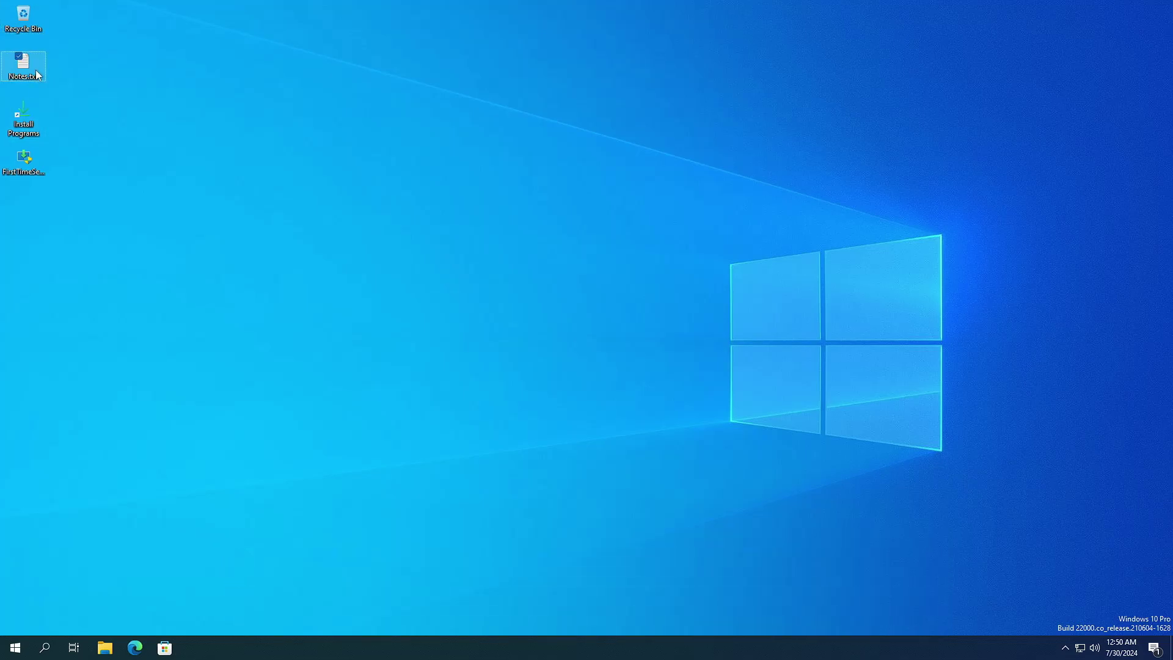
key("Return")
left_click(708, 334)
double_click(23, 64)
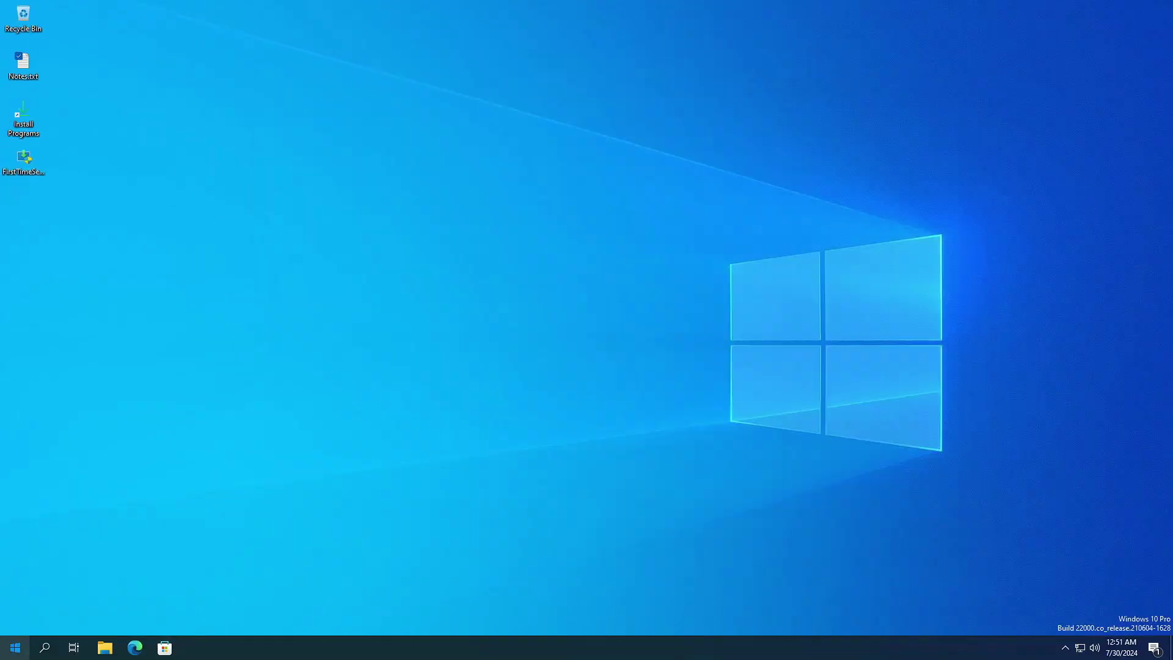
Step: Try to launch Paint from the Start menu's app list
left_click(14, 647)
scroll(96, 555, "down", 4)
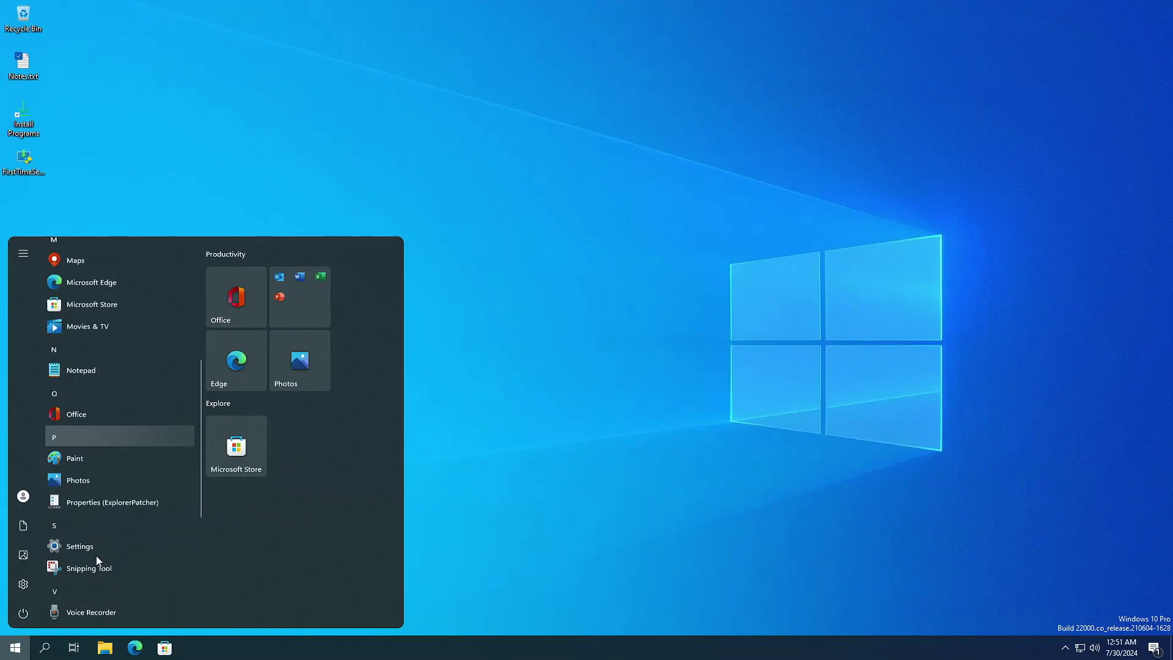
scroll(97, 556, "down", 5)
scroll(97, 556, "up", 10)
scroll(97, 536, "down", 5)
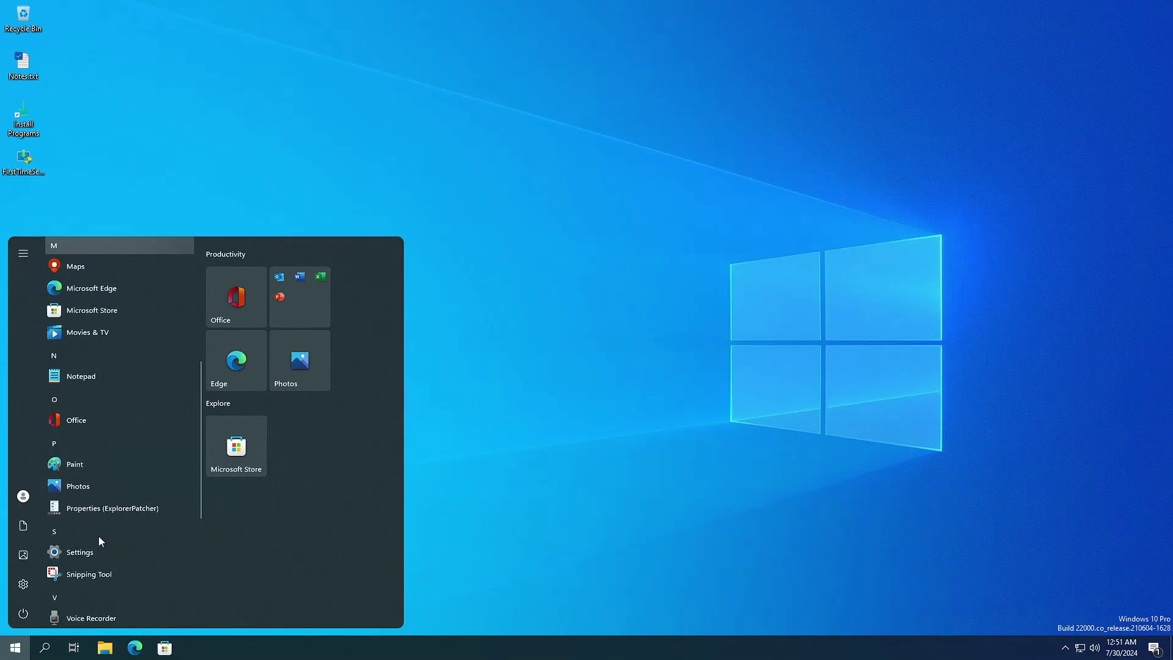
left_click(77, 471)
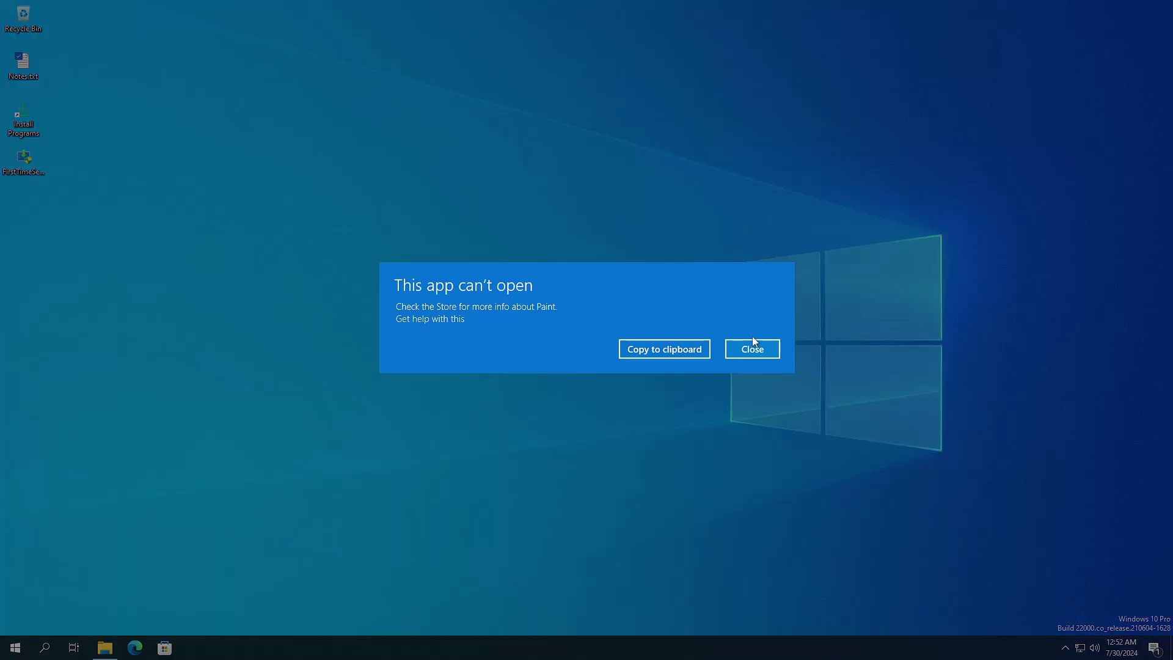
left_click(752, 346)
Step: Search Windows for "paint" and launch the Paint app from the results
key("super")
type("paint")
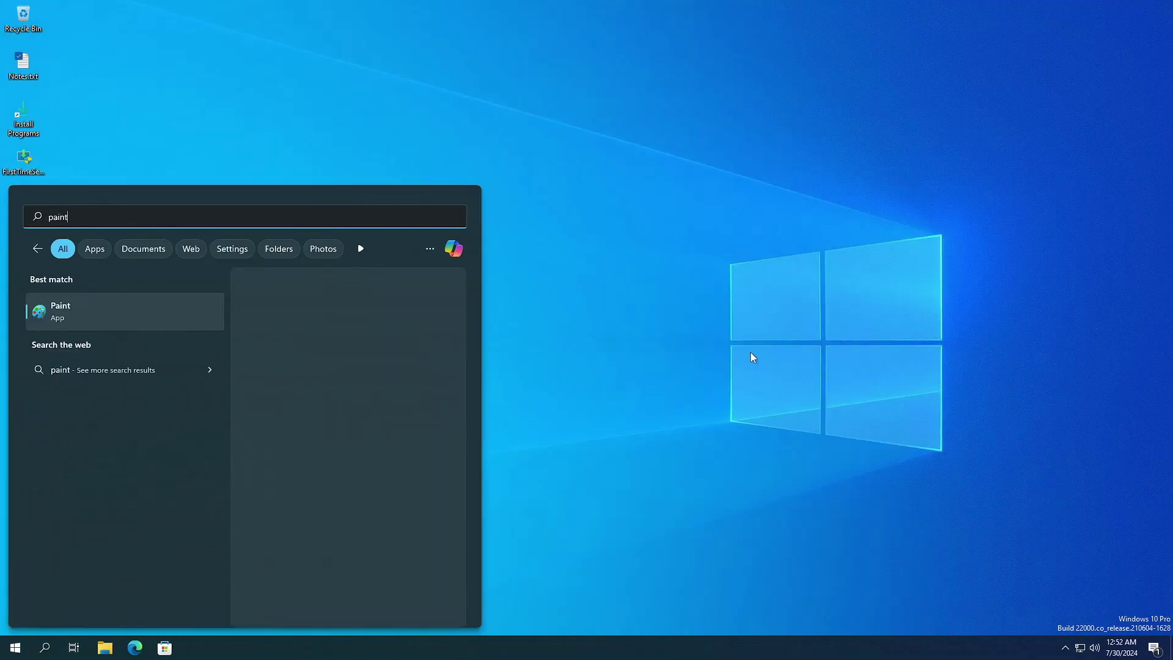
left_click(318, 416)
left_click(520, 421)
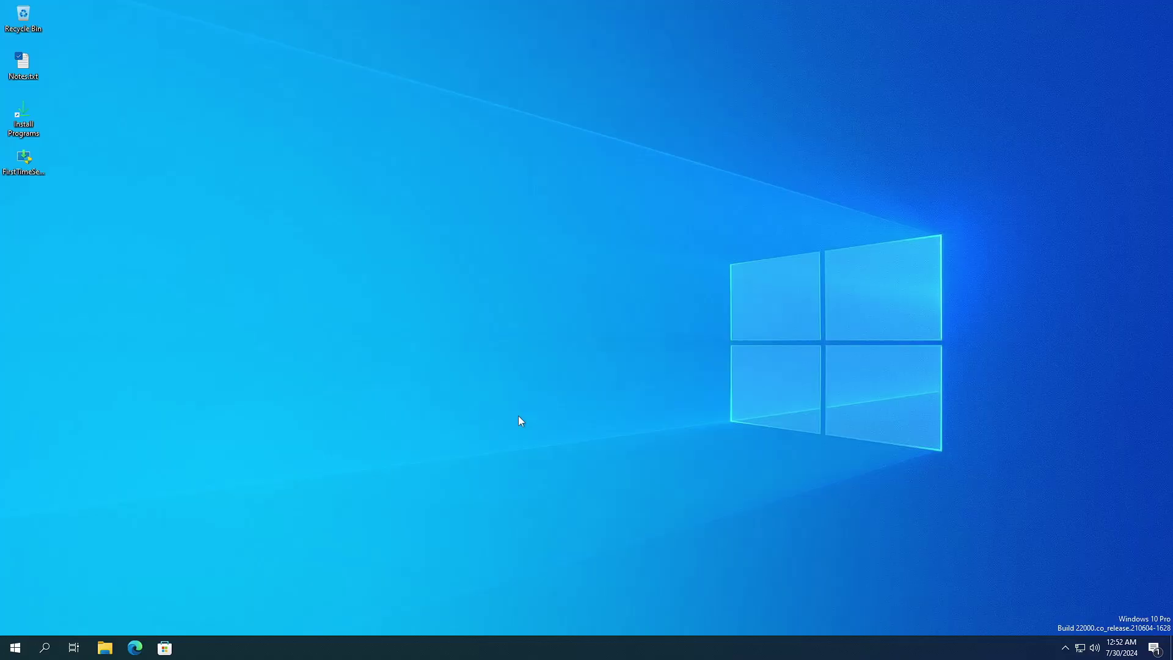
Step: View the About Paint version information and close it
left_click(132, 75)
left_click(153, 93)
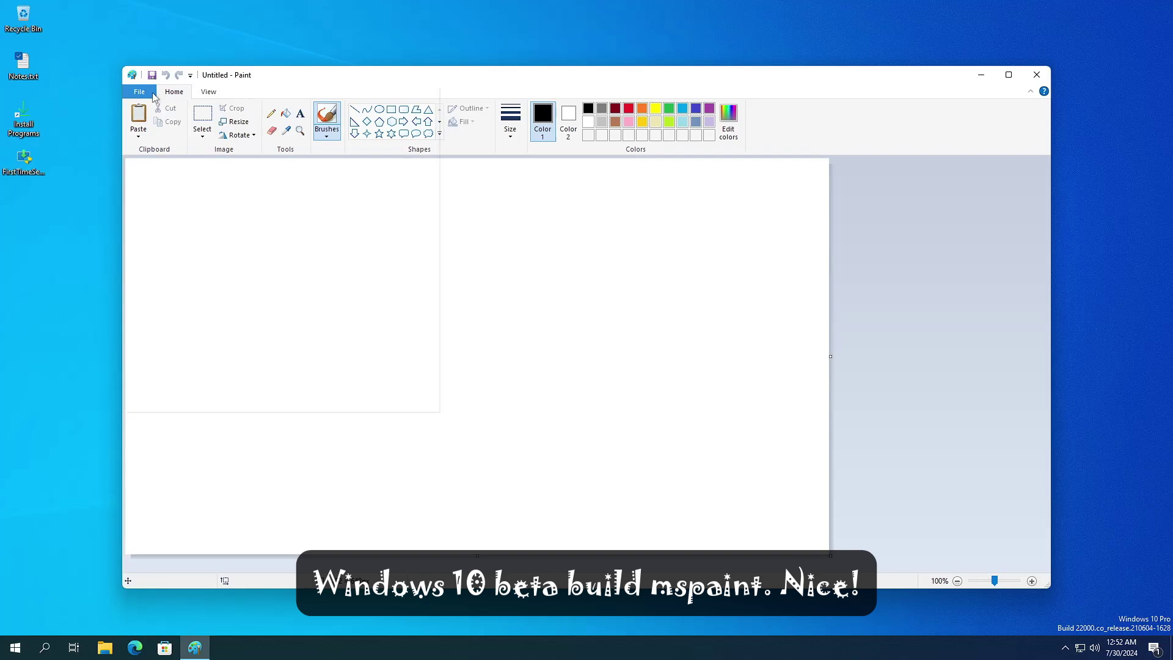
left_click(255, 361)
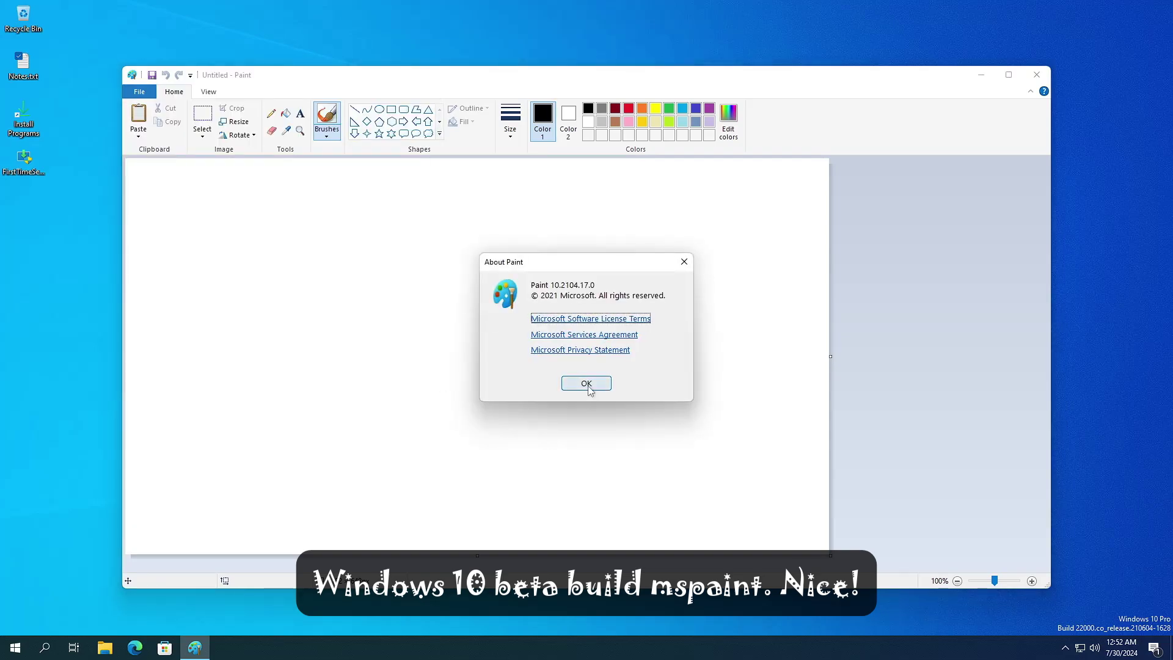
key("Escape")
Step: View Paint's Resize and Skew options and its file commands, closing both without changes
left_click(234, 122)
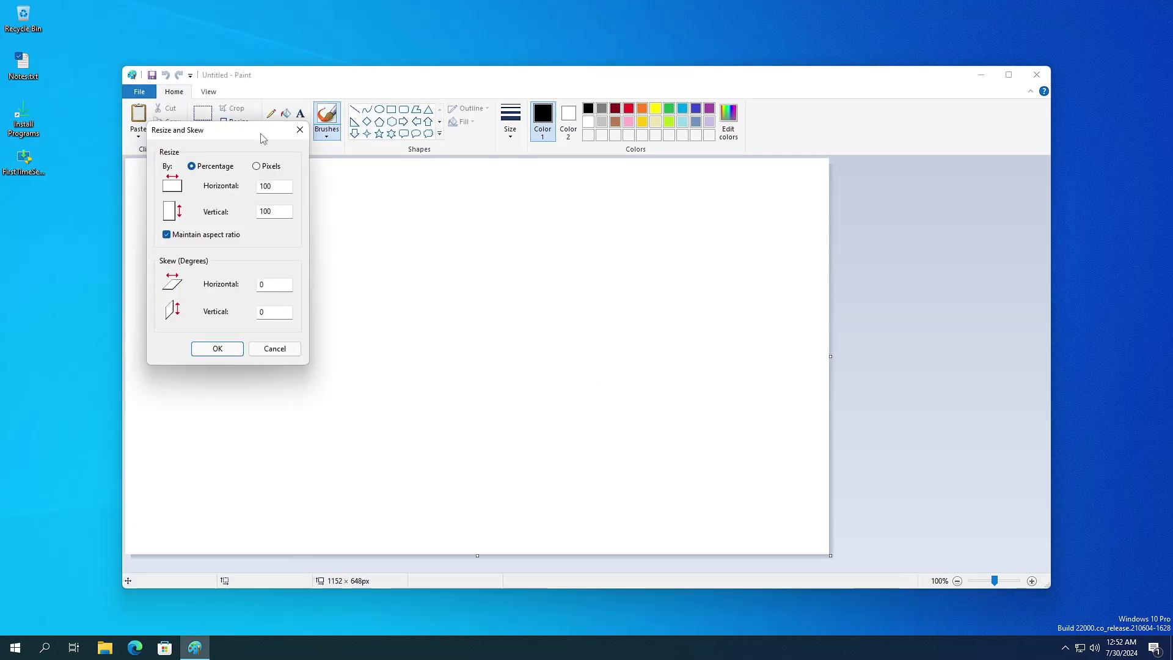
key("Escape")
left_click(139, 91)
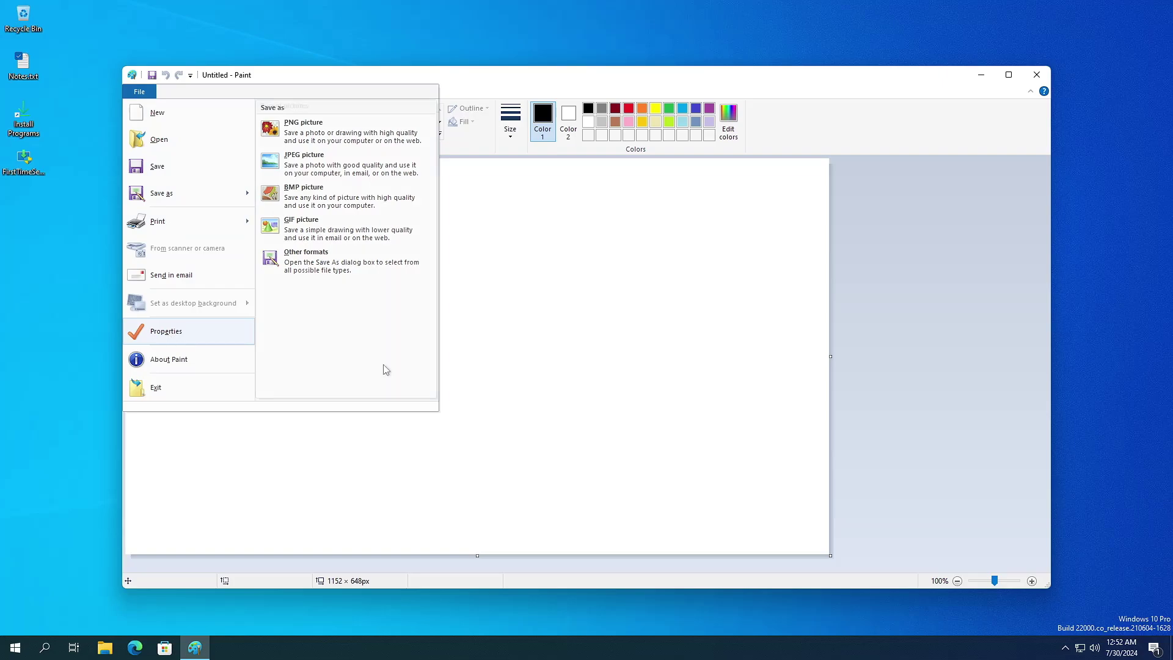
key("Escape")
Step: Draw a freehand zigzag brush stroke across the upper canvas and close Paint without saving
left_click_drag(274, 293, 503, 162)
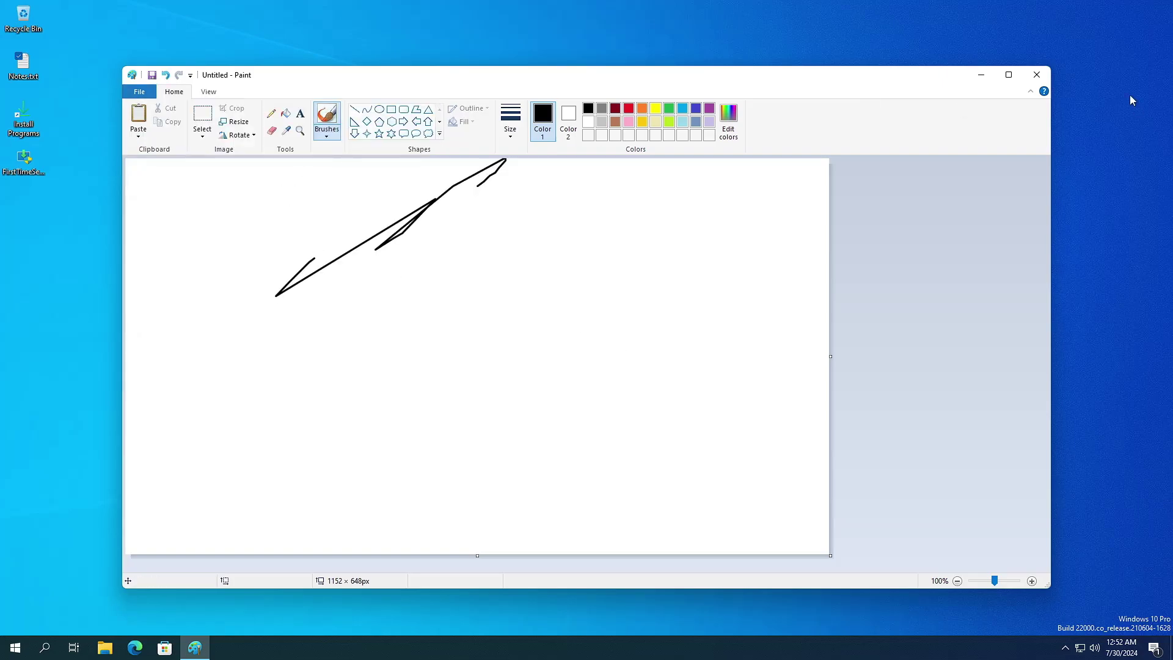
left_click(1036, 75)
left_click(604, 336)
Step: Open the desktop's Personalization settings and go to the Background options
right_click(131, 596)
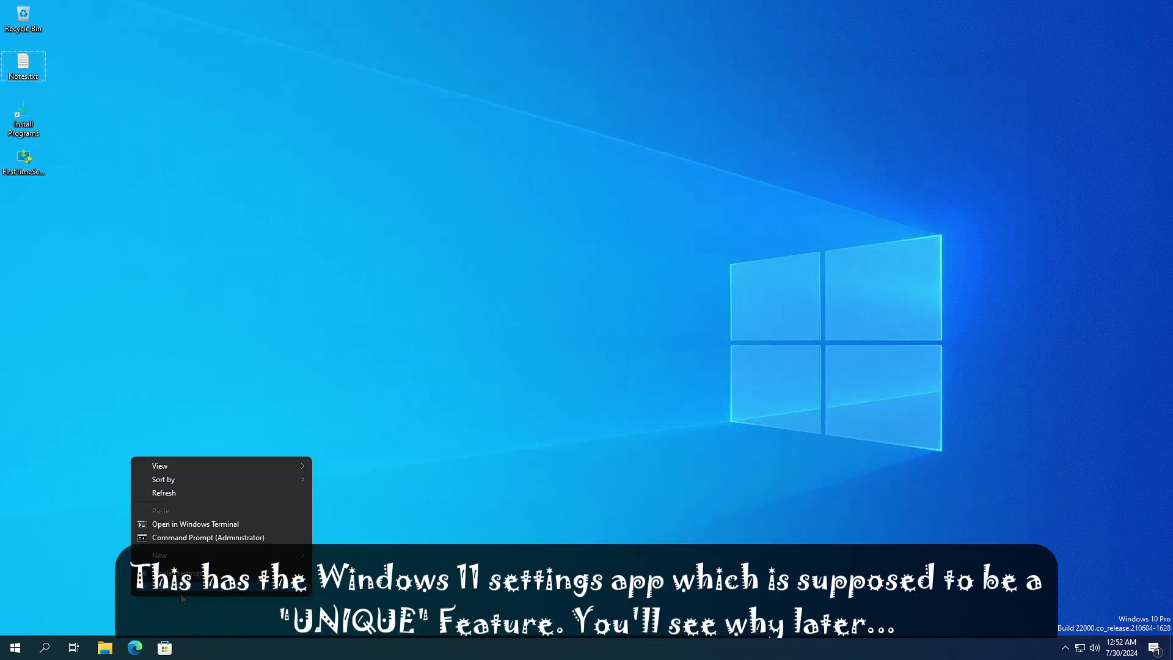
left_click(181, 592)
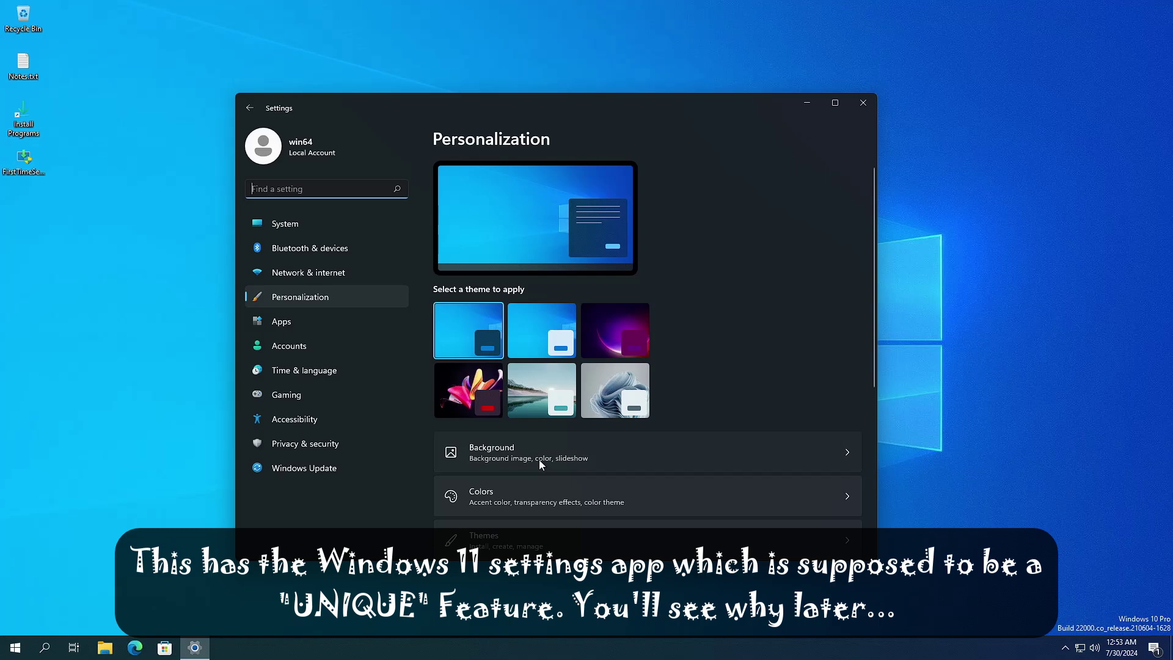
left_click(538, 460)
scroll(574, 404, "down", 2)
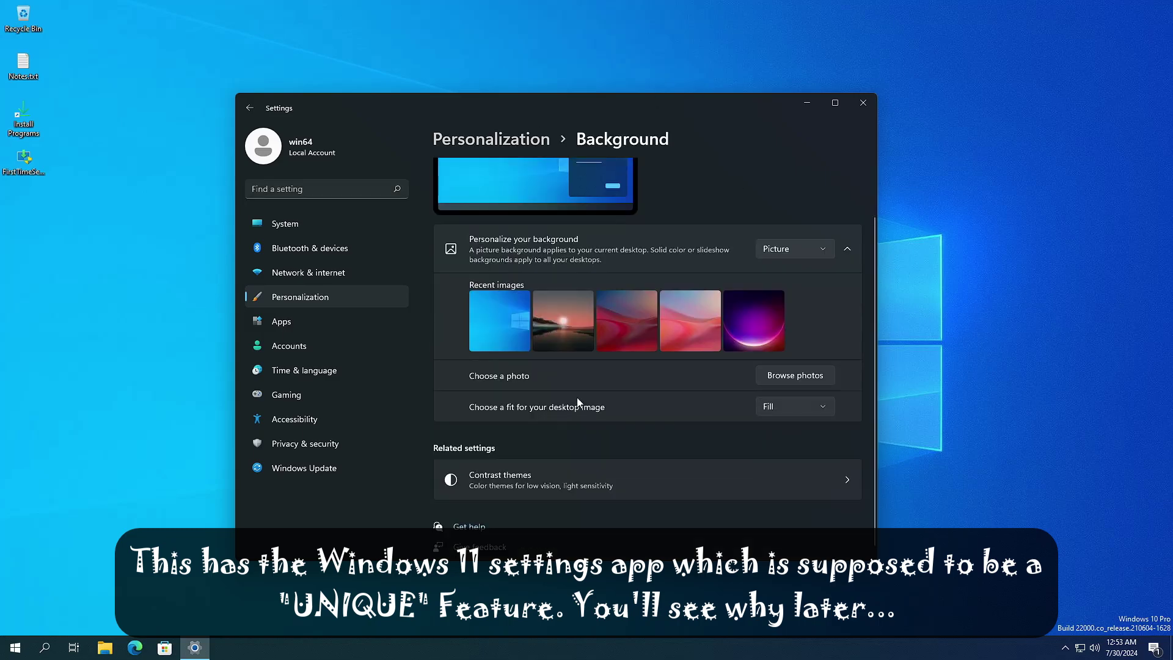
Step: Try the purple glow, sunset lake and dark red wallpapers, apply the light pink-red one, and close Settings
left_click(739, 316)
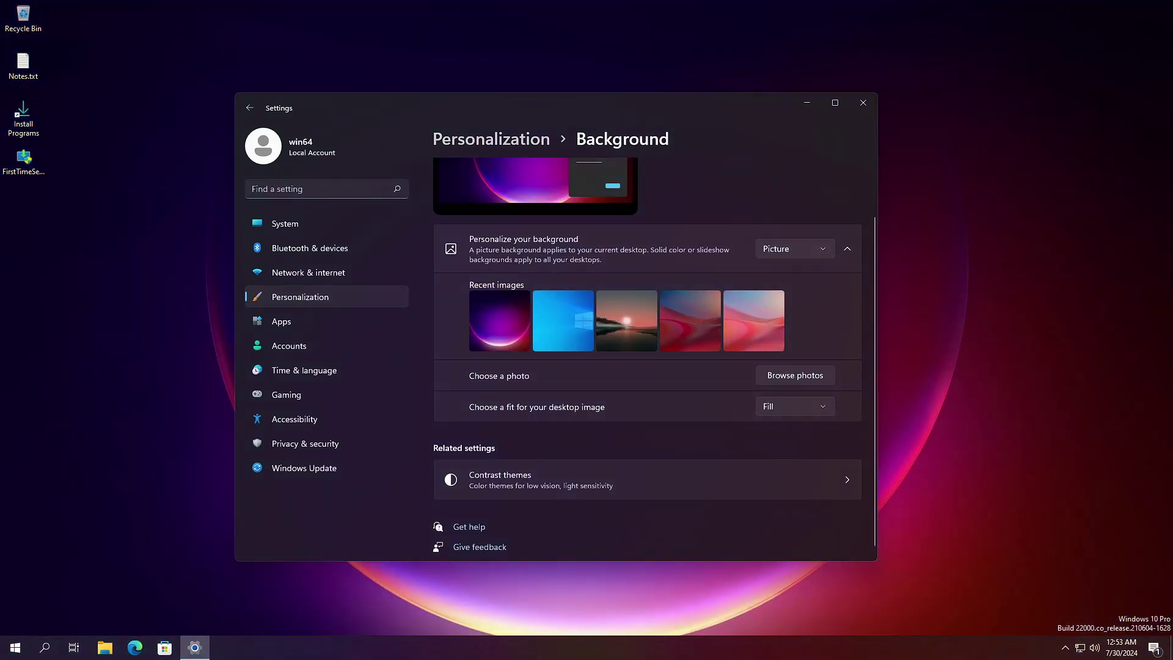
left_click(630, 305)
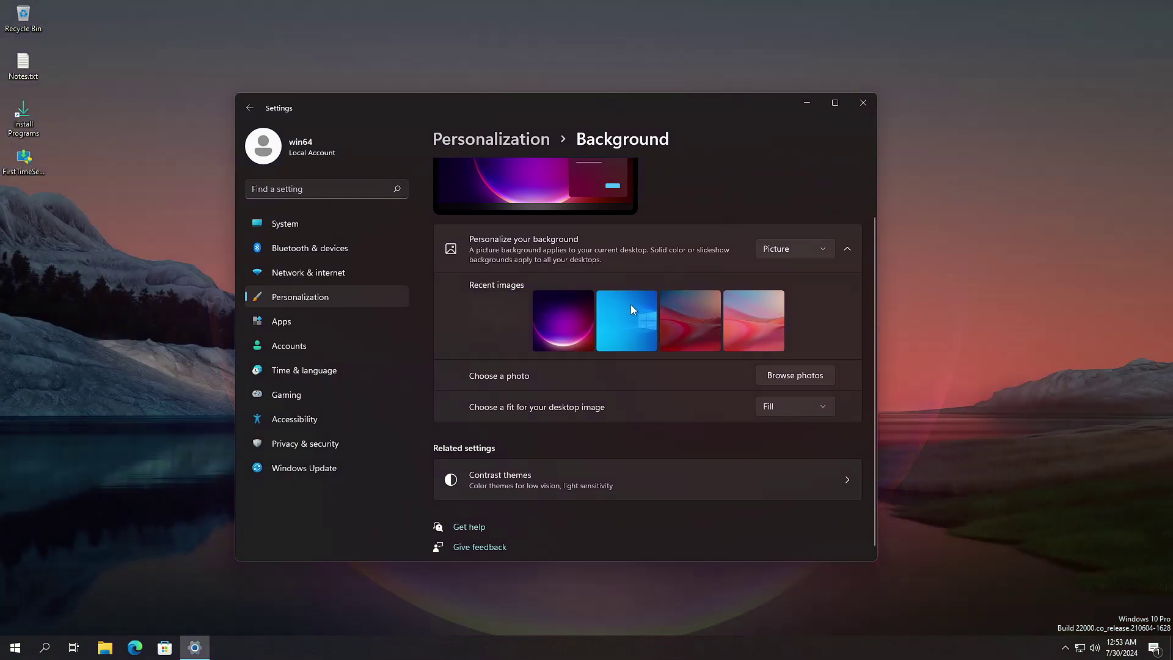
left_click(708, 317)
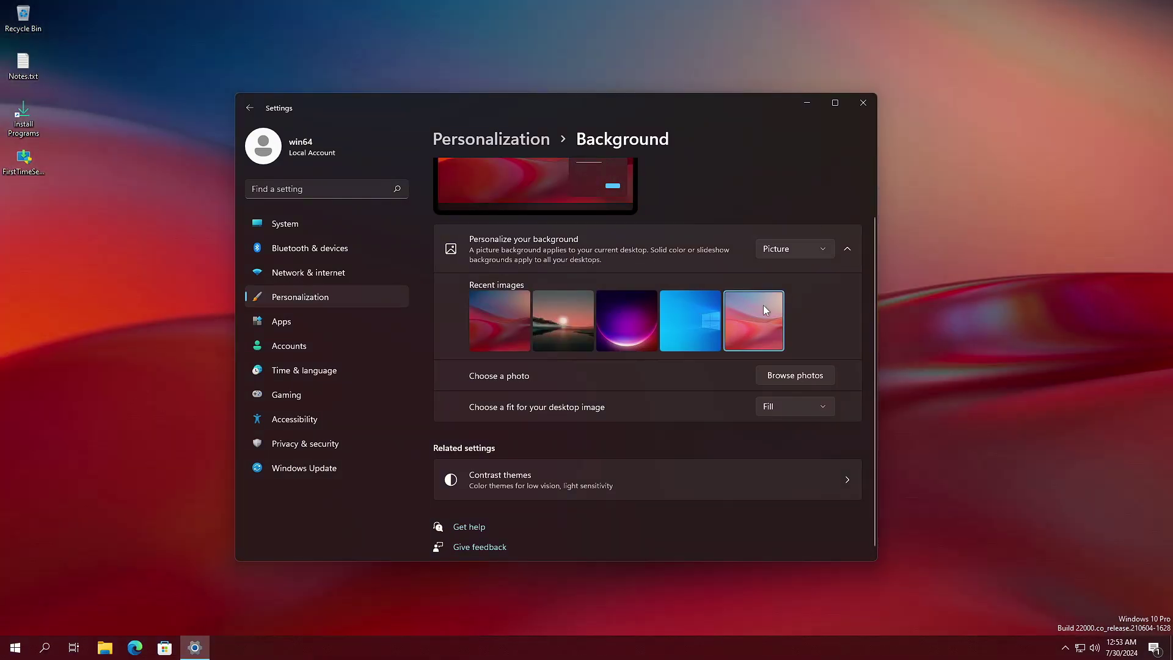
left_click(763, 306)
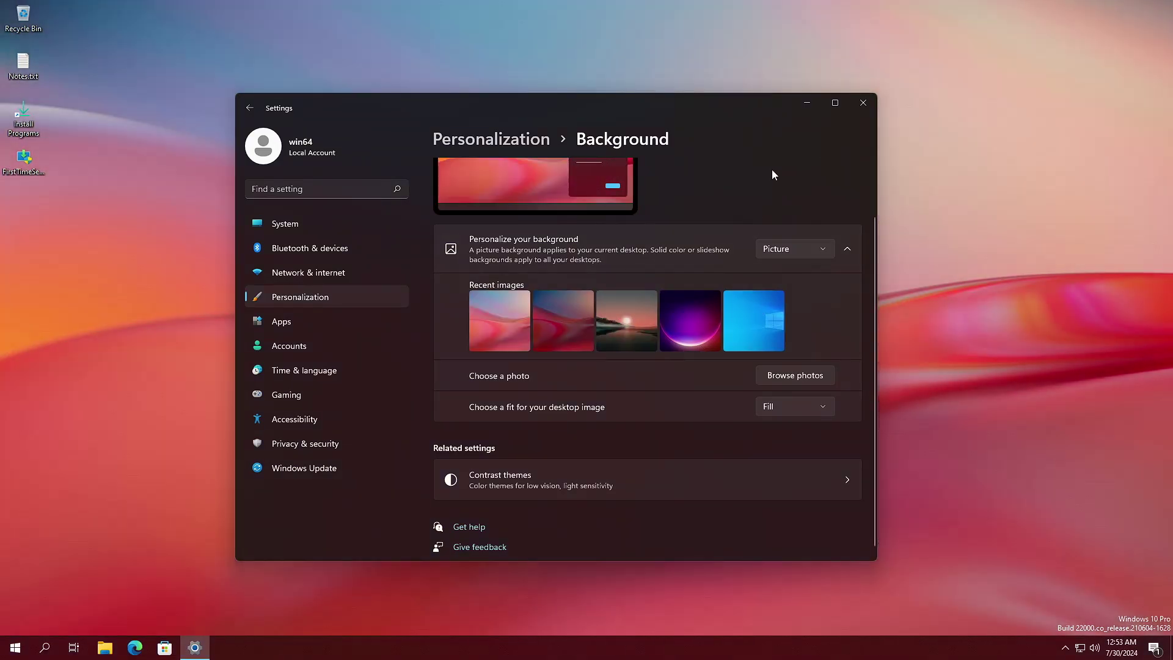
left_click(863, 103)
Step: View This PC in File Explorer and close the window
left_click(104, 655)
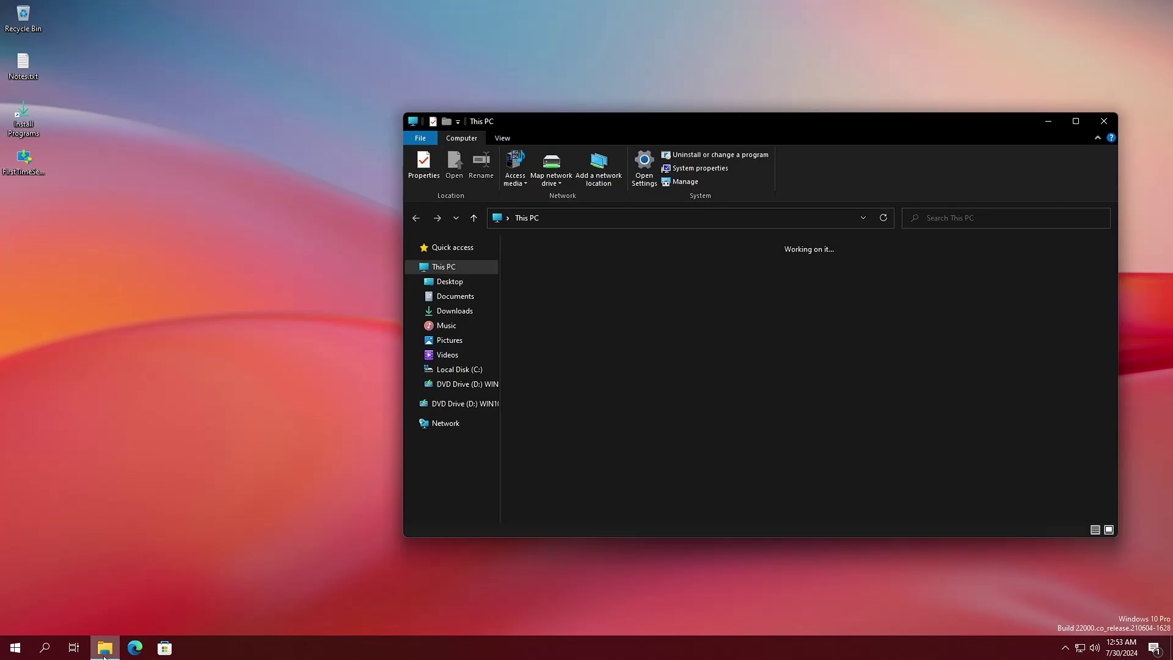
left_click(1103, 127)
Step: Open the taskbar's Properties window and examine its Taskbar and System tray settings
right_click(291, 655)
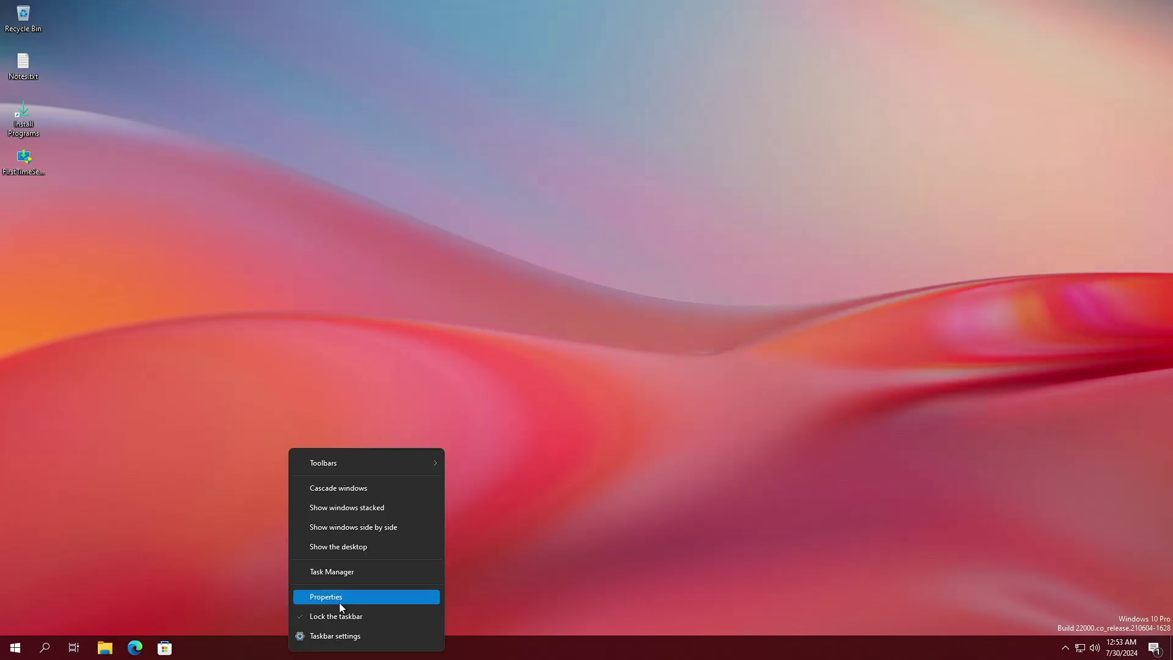
left_click(340, 602)
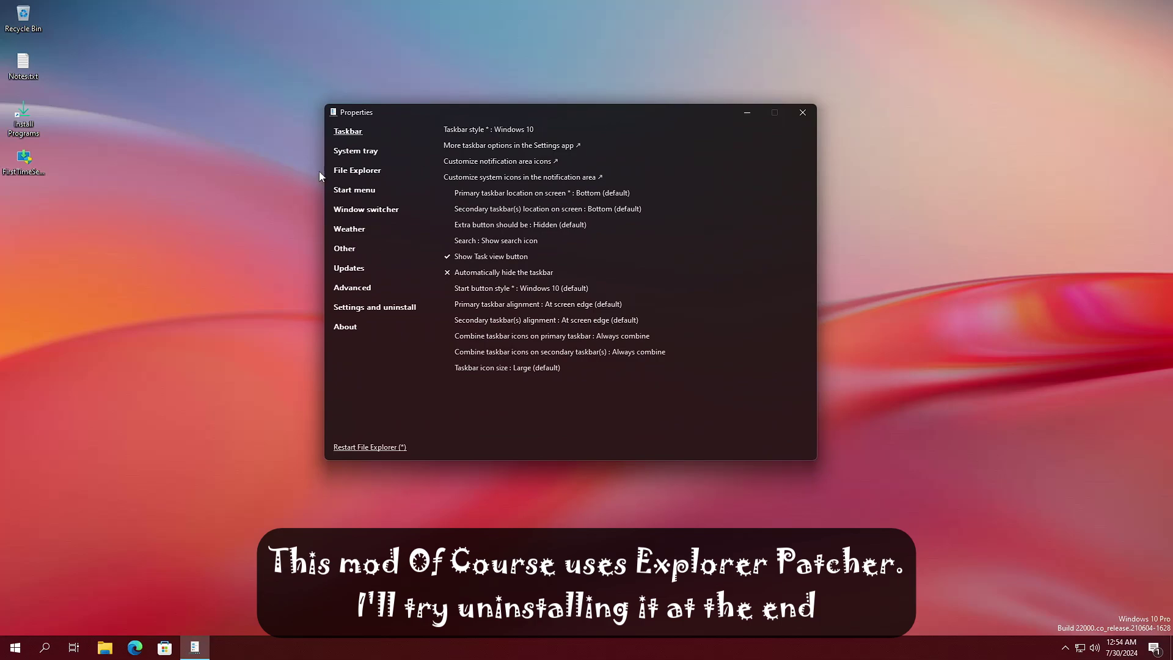
left_click(353, 151)
left_click(527, 348)
left_click(560, 377)
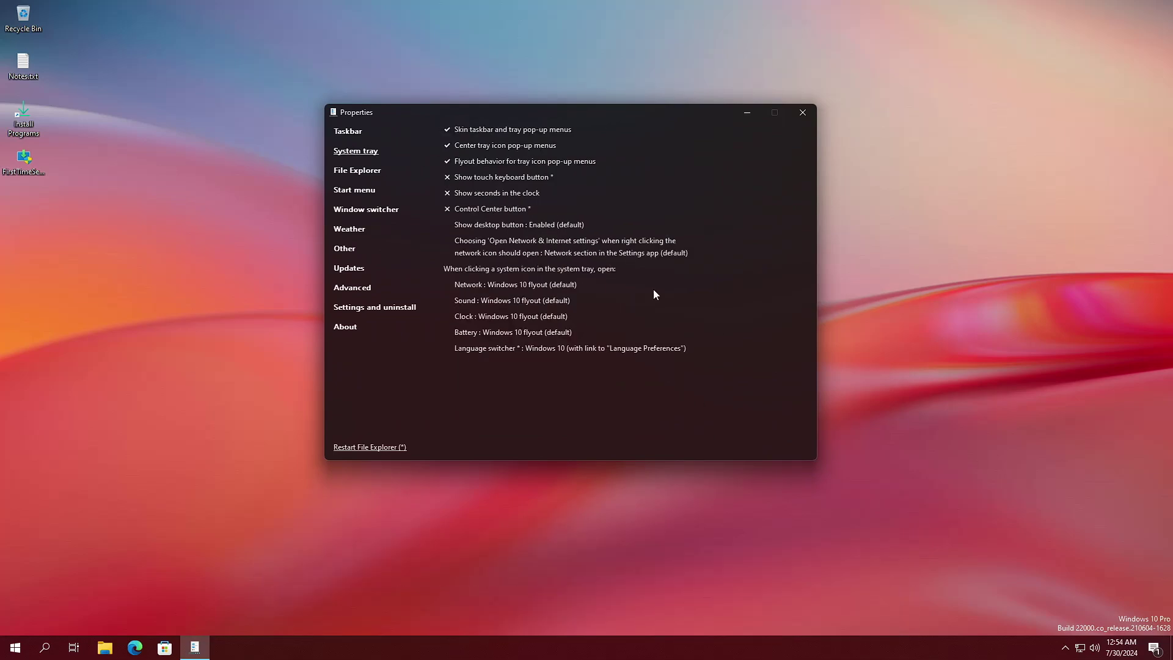
Step: View the network, sound and clock flyouts in the system tray, plus the notifications and calendar panel
left_click(1080, 648)
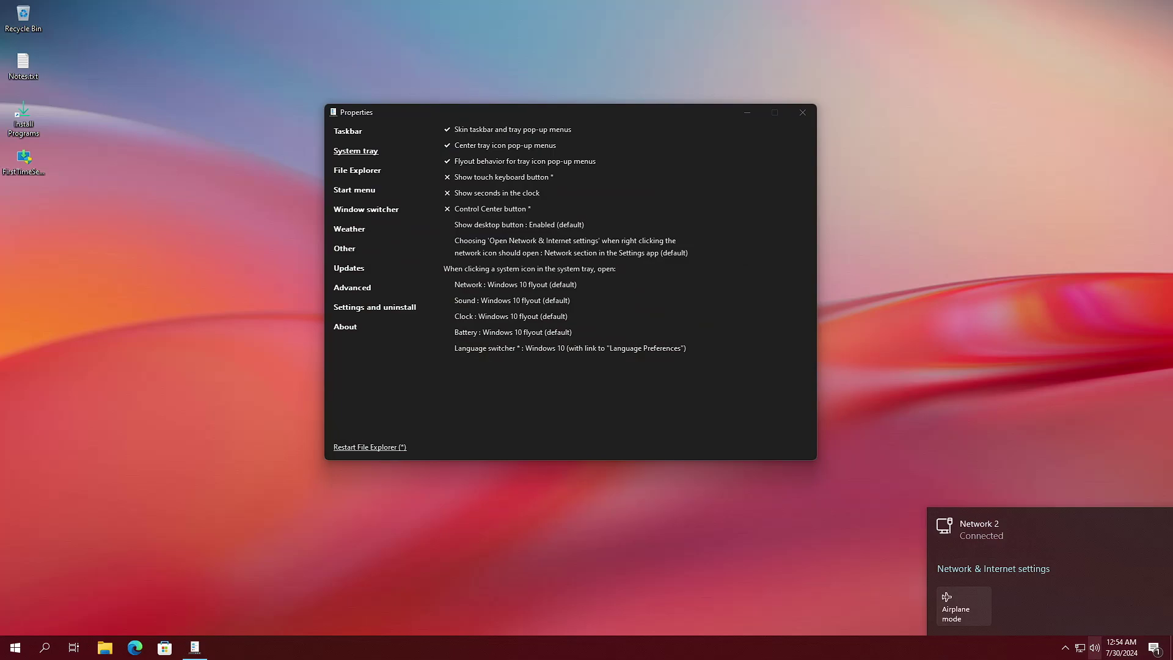
left_click(1094, 648)
left_click(1121, 647)
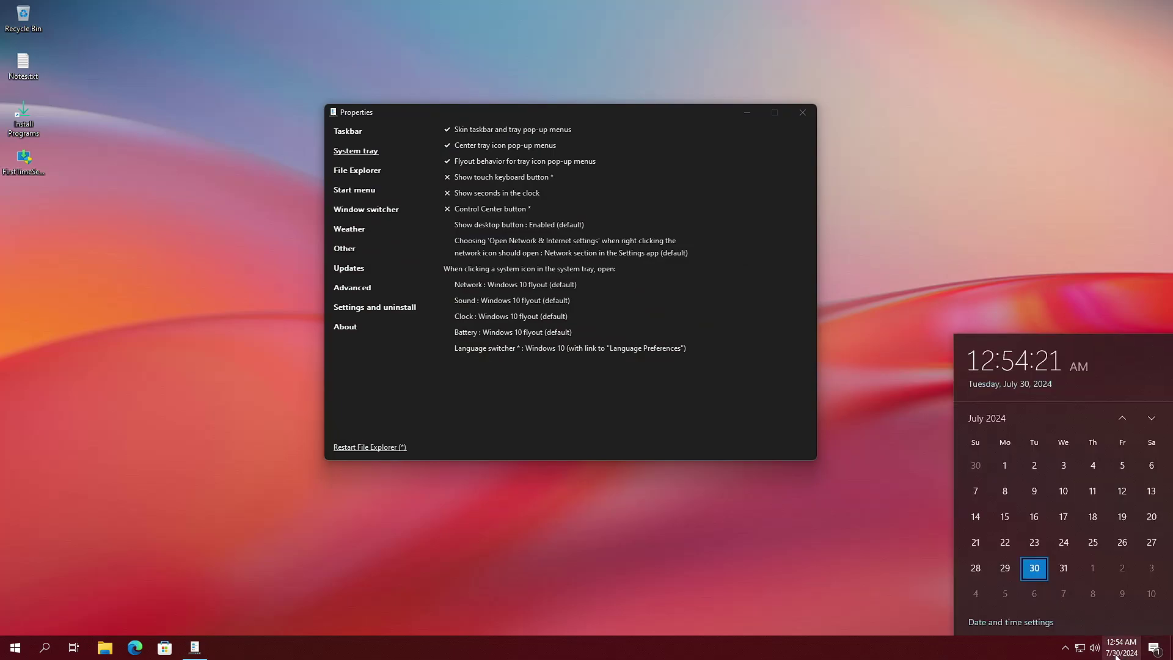
left_click(1155, 649)
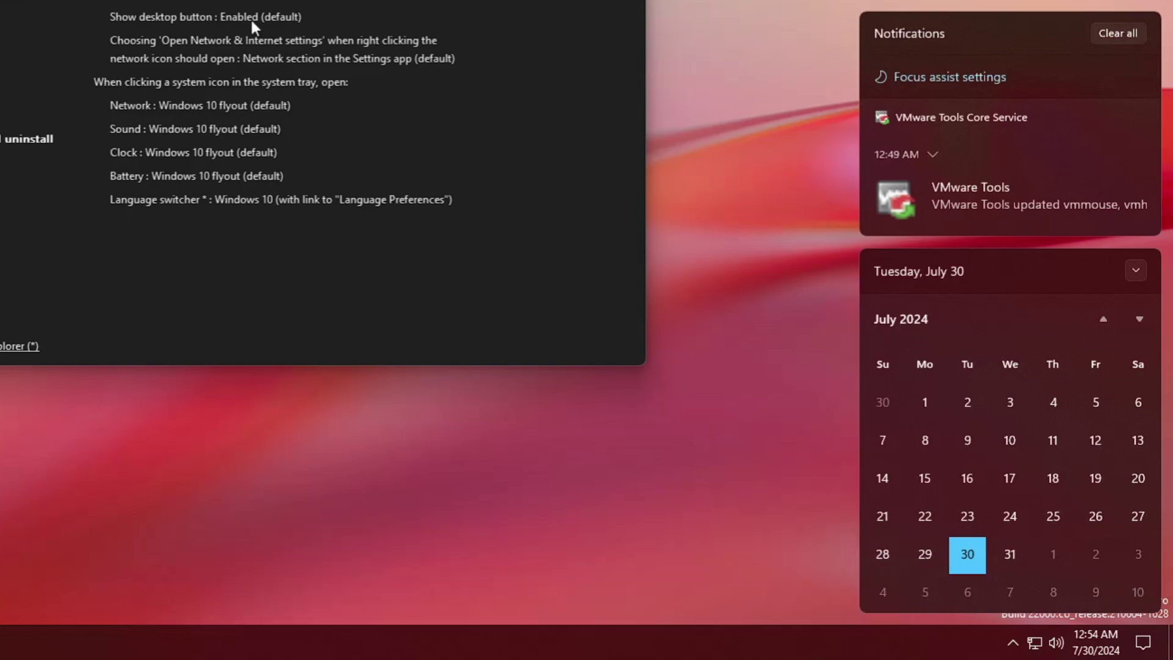
Step: Enable the Control Center button, restart File Explorer, and open the Control Center's quick settings
left_click(237, 12)
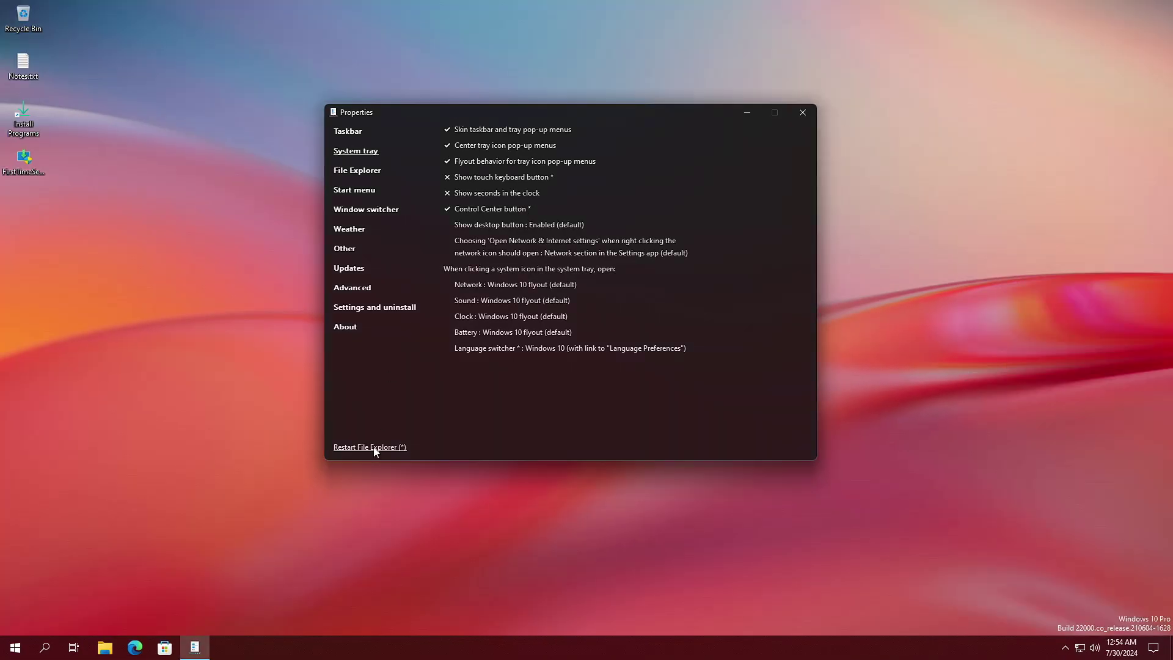
left_click(375, 451)
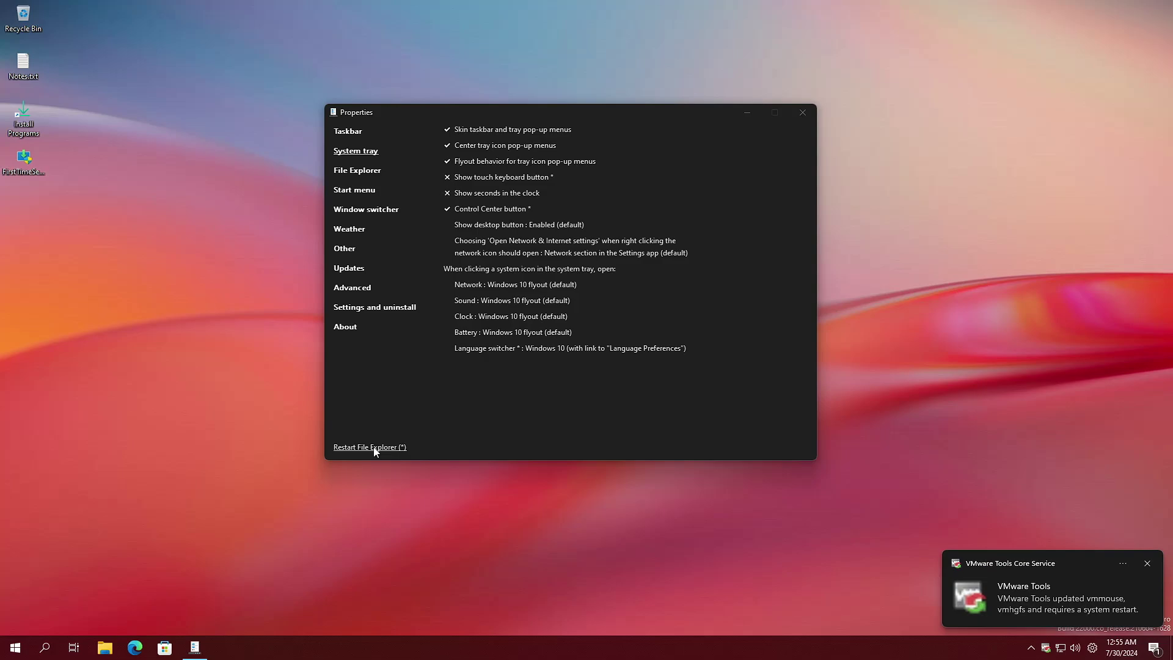
left_click(1148, 566)
left_click(1075, 648)
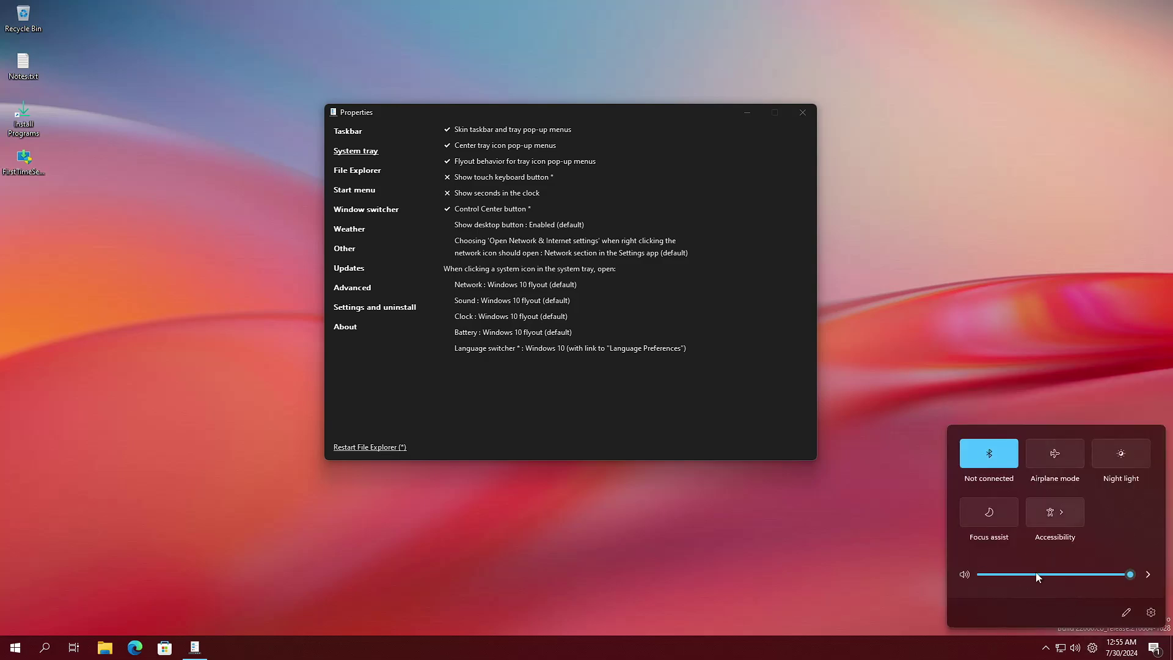
Step: Set File Explorer's Control Interface to Windows 7 Command Bar and close the Properties window
left_click(359, 173)
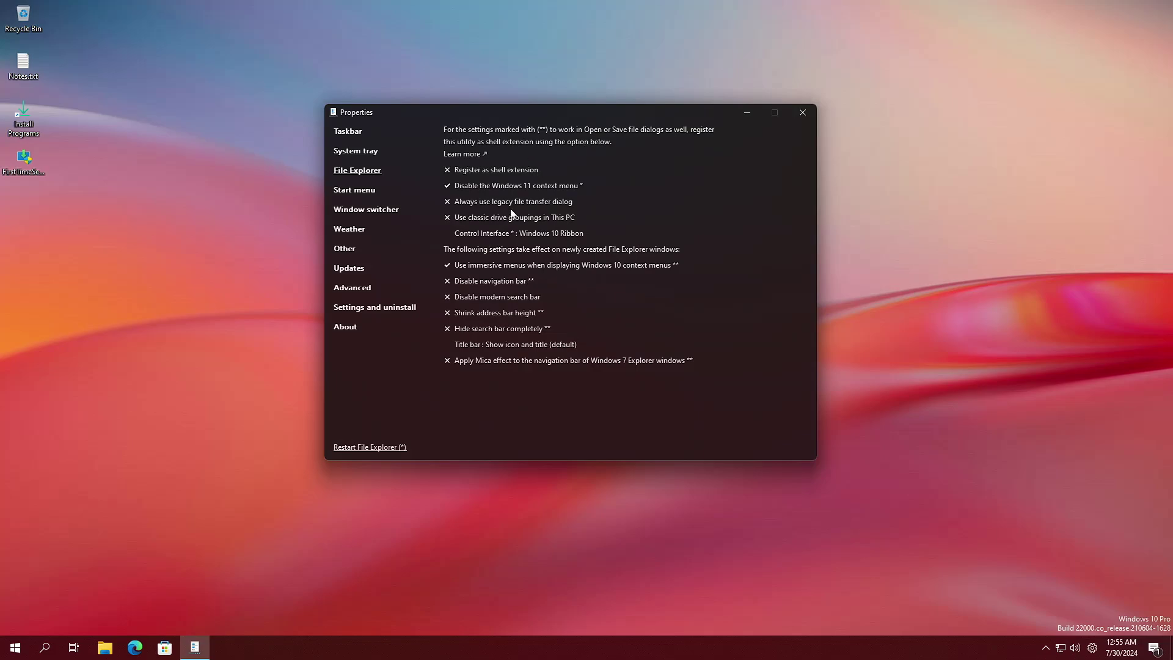
left_click(525, 234)
left_click(500, 308)
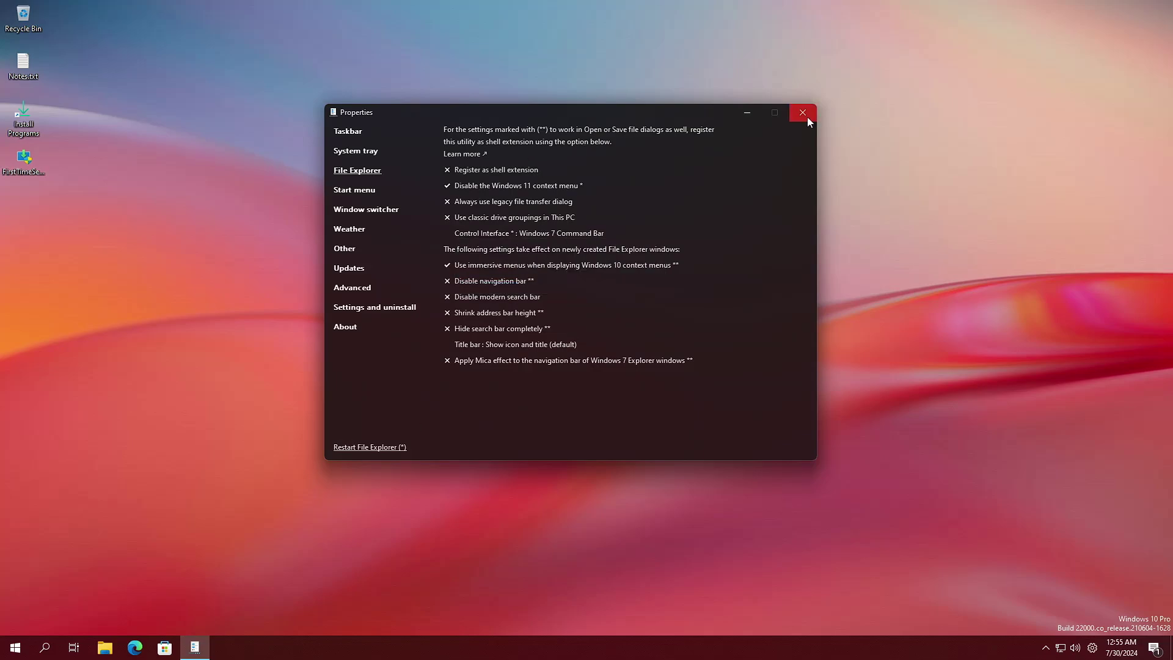
left_click(807, 121)
Step: Run FirstTimeSetup with administrator rights to create an account with the username user, and check the account list in Start
double_click(33, 169)
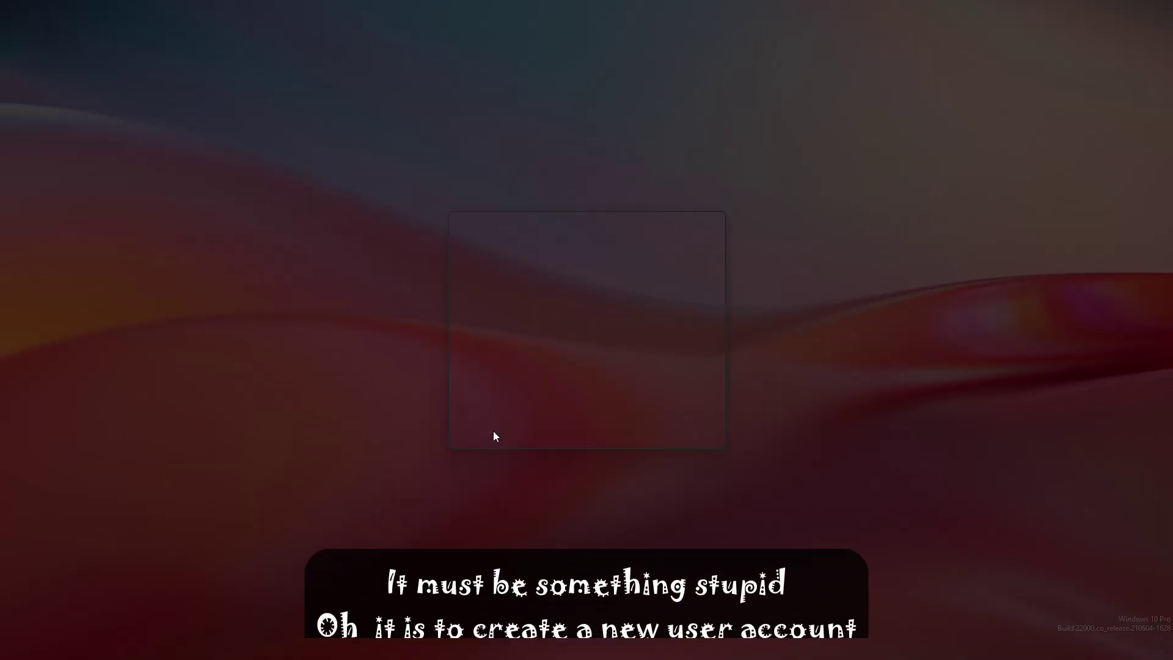
left_click(495, 437)
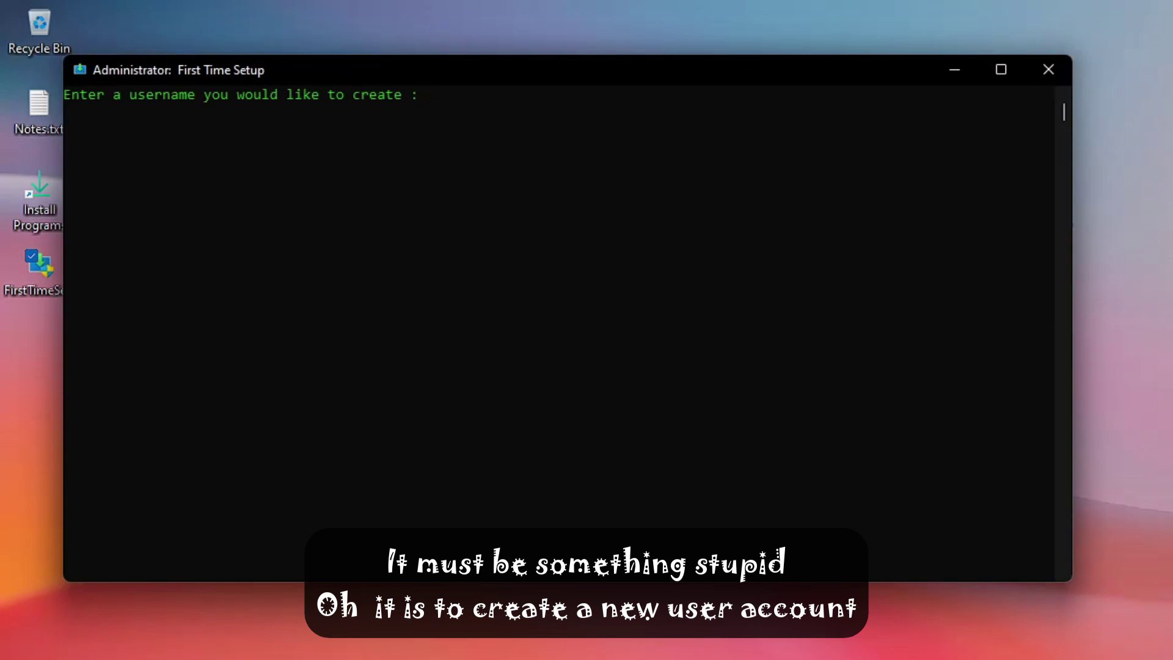
type("user")
key("Return")
key("n")
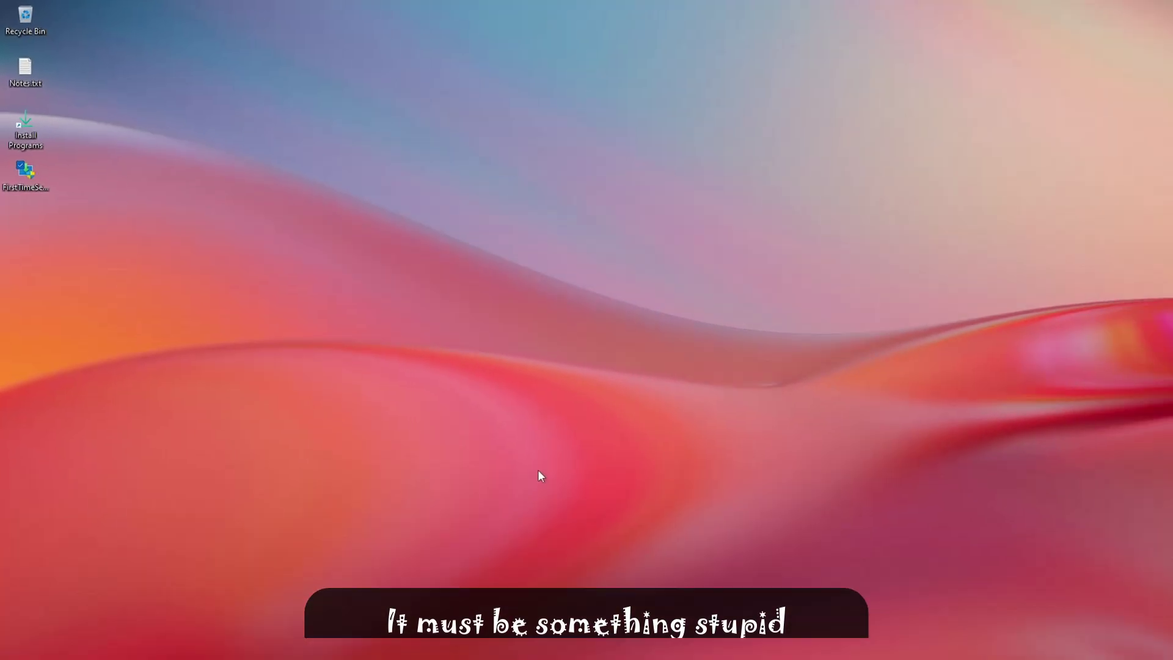
key("super")
left_click(23, 495)
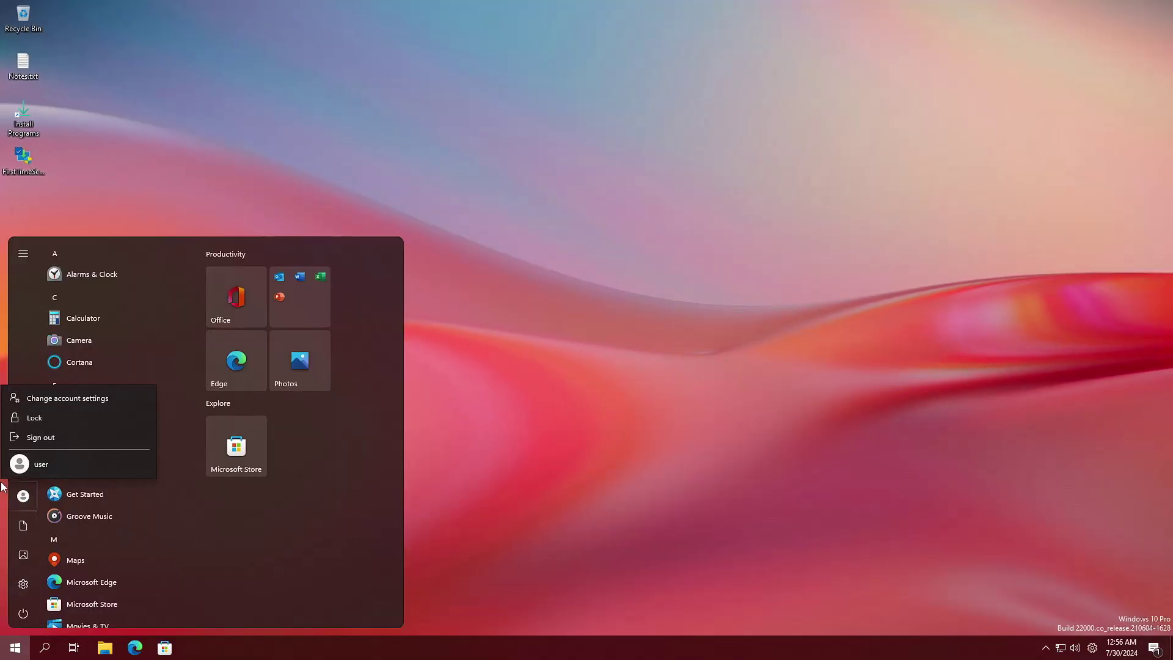
Step: Open Settings to view the device and Windows specifications under About, plus the account's Your info page
left_click(24, 584)
left_click(24, 583)
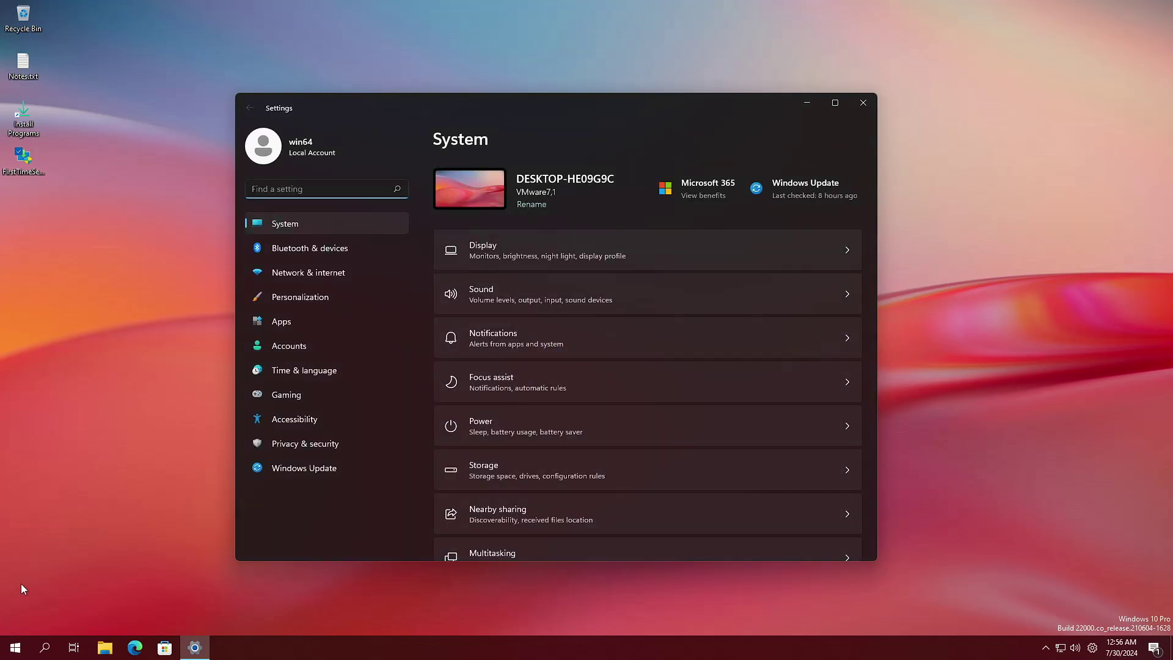
scroll(668, 398, "down", 5)
left_click(542, 533)
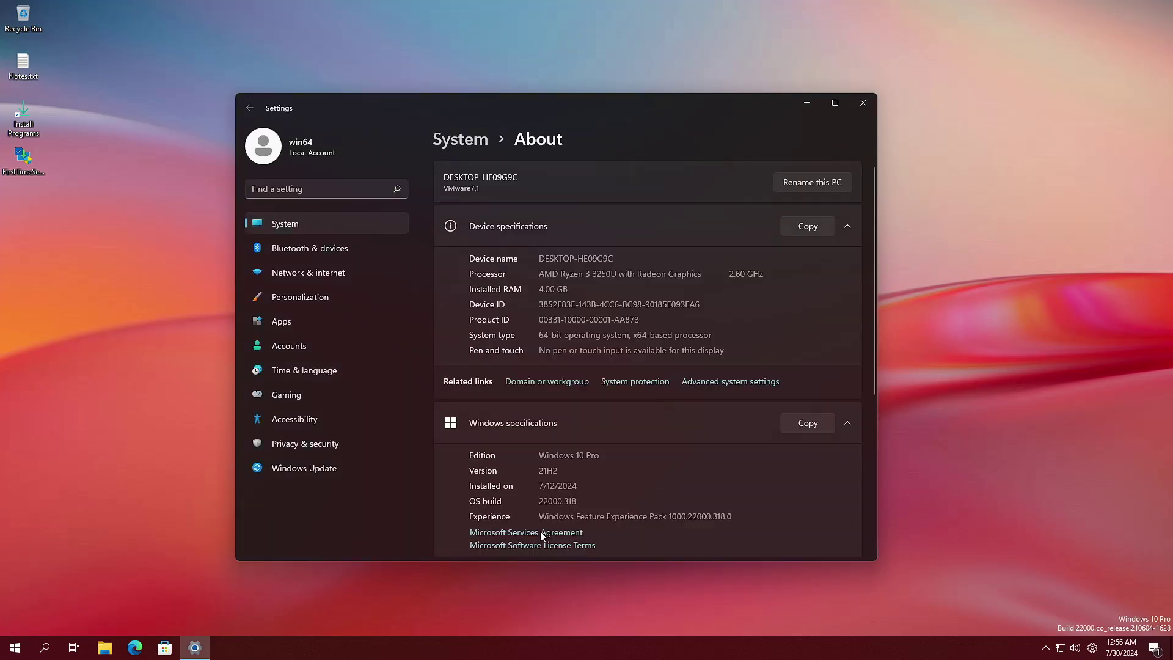
left_click(300, 158)
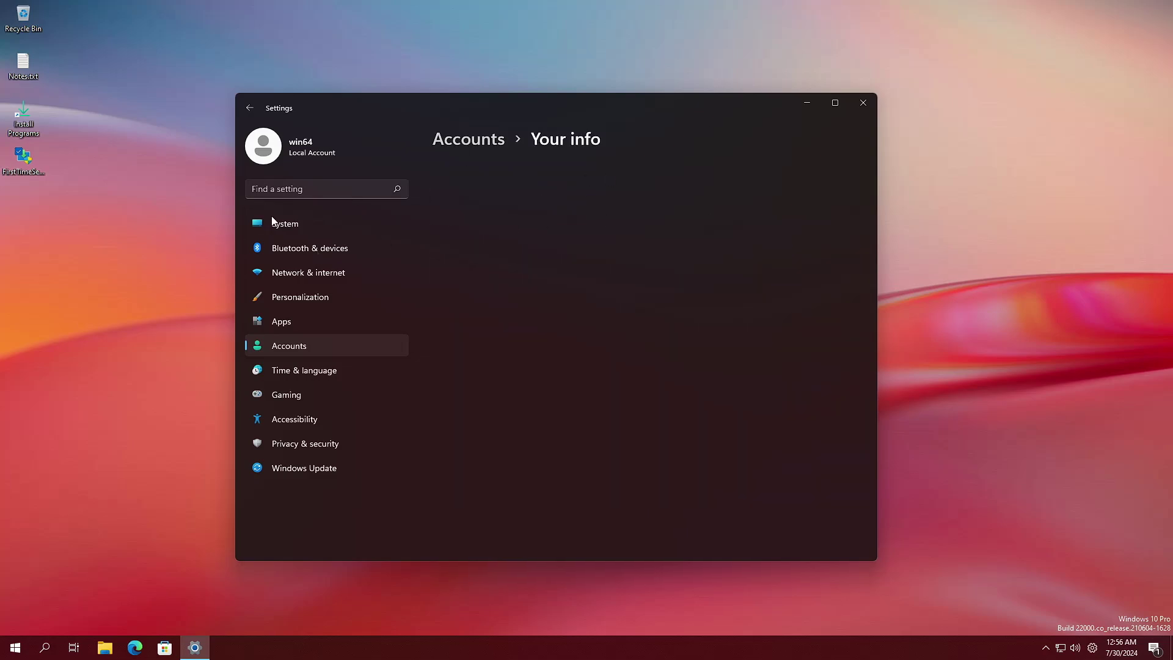
Step: Open the System Multitasking settings, try the left-half snap layout on the Settings window, and close it
left_click(306, 226)
scroll(520, 387, "down", 5)
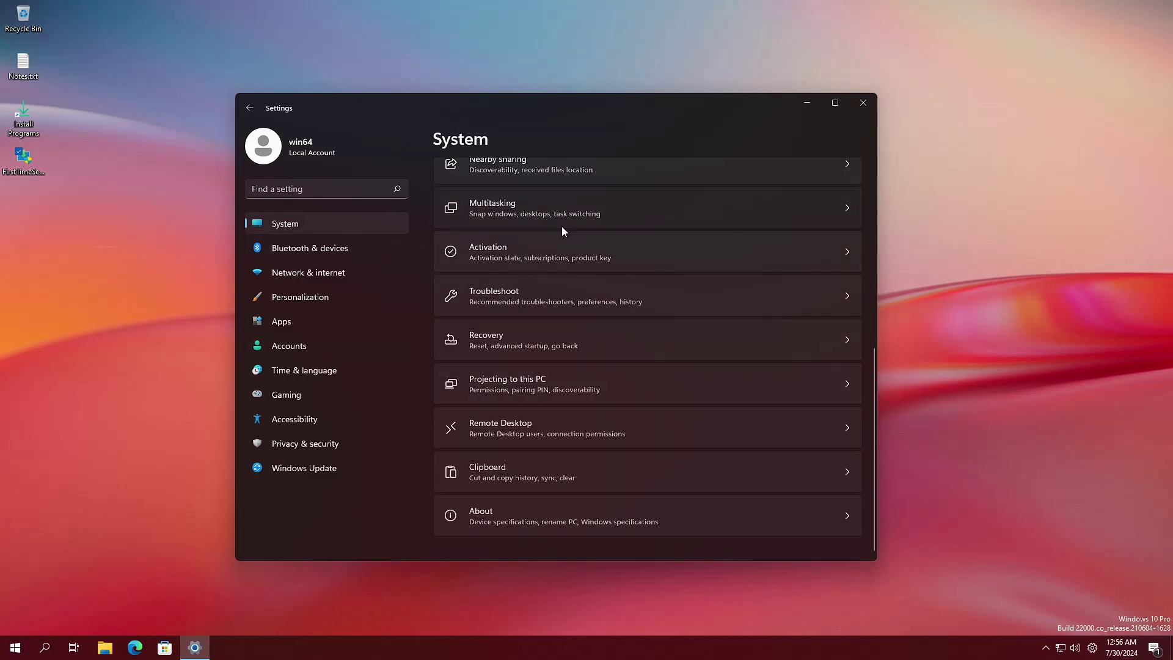
left_click(560, 223)
mouse_move(841, 101)
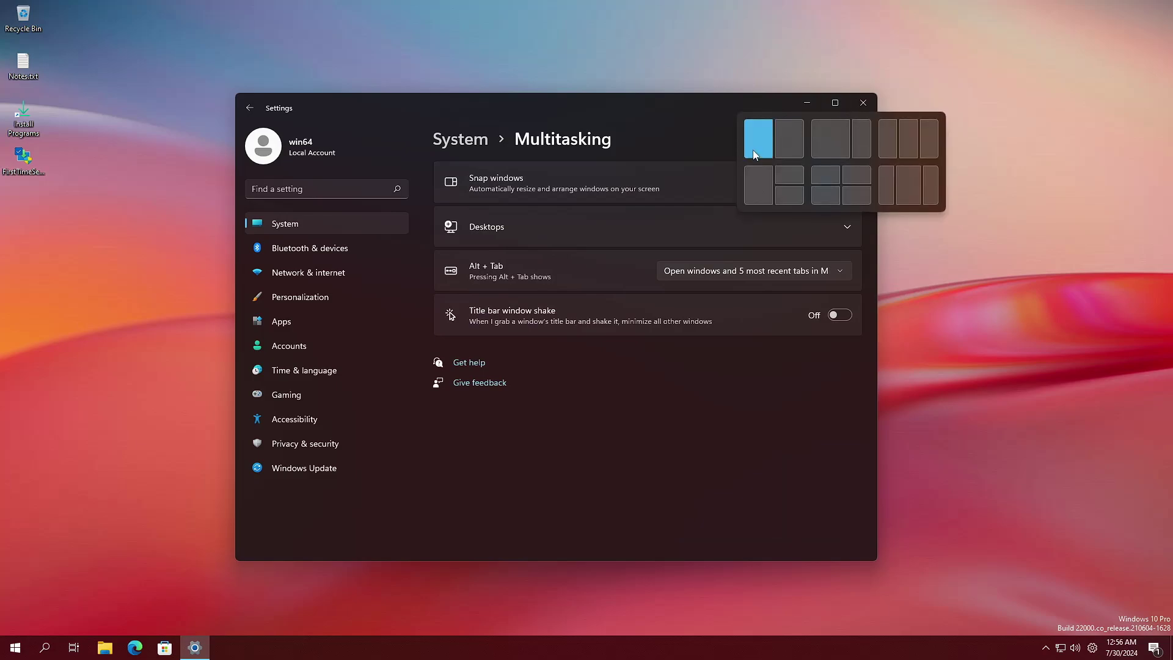
left_click(753, 150)
double_click(421, 12)
double_click(419, 11)
left_click(858, 103)
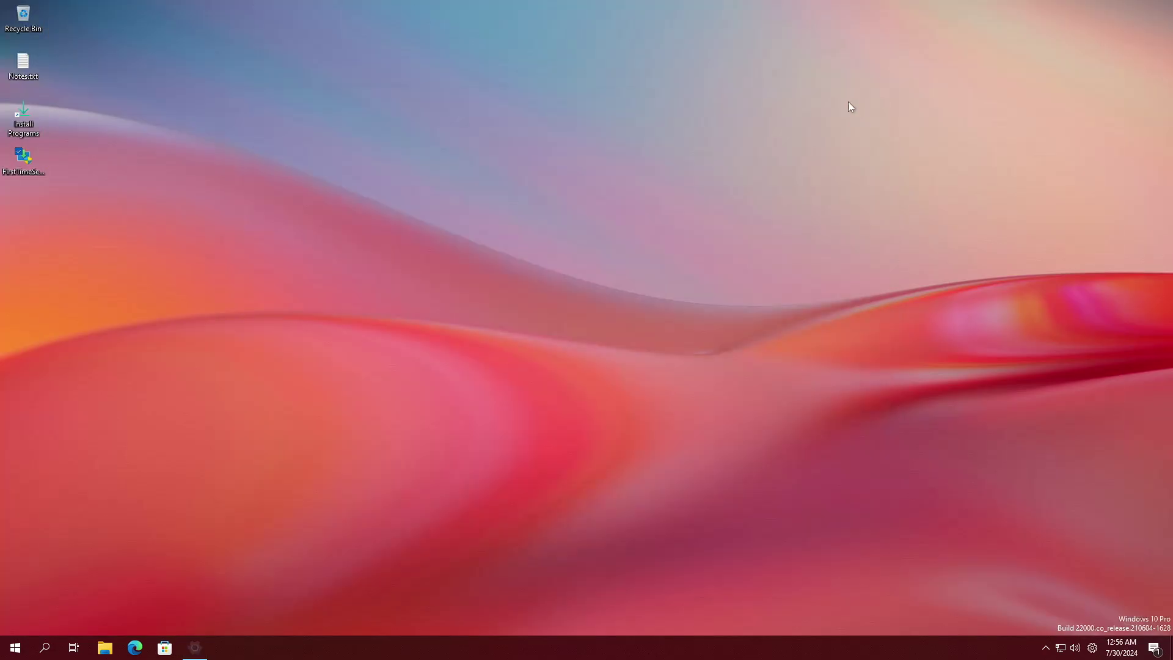
Step: View the Microsoft Store home page, close the Store, and browse the app list in Start
left_click(166, 647)
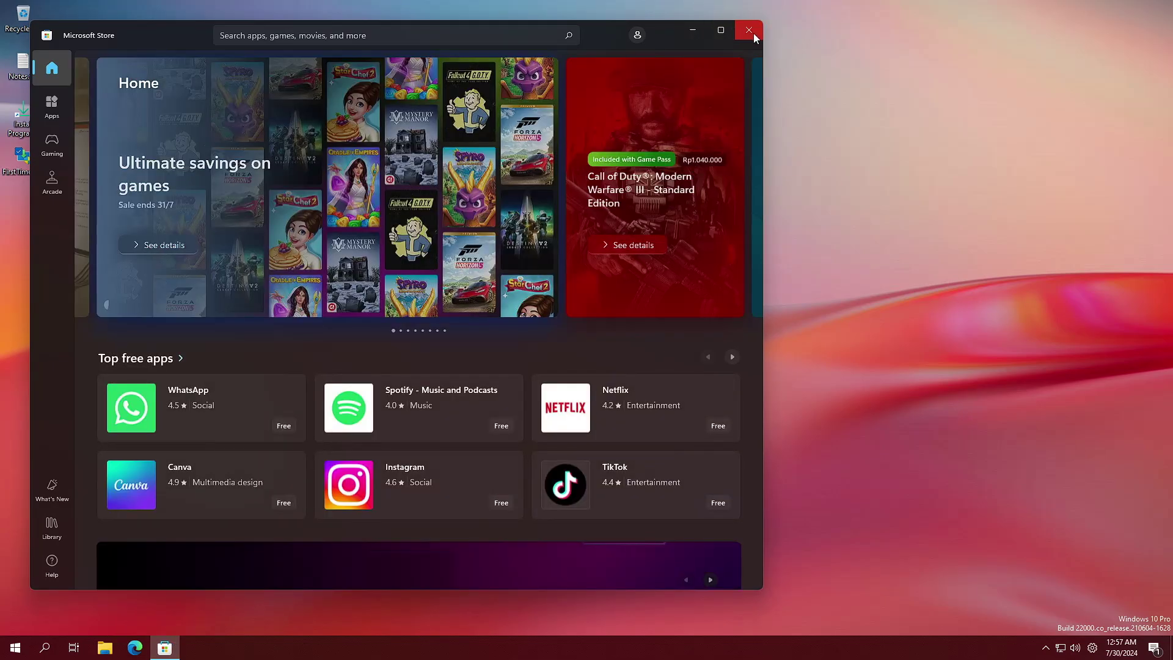
left_click(748, 30)
left_click(14, 648)
scroll(89, 542, "down", 5)
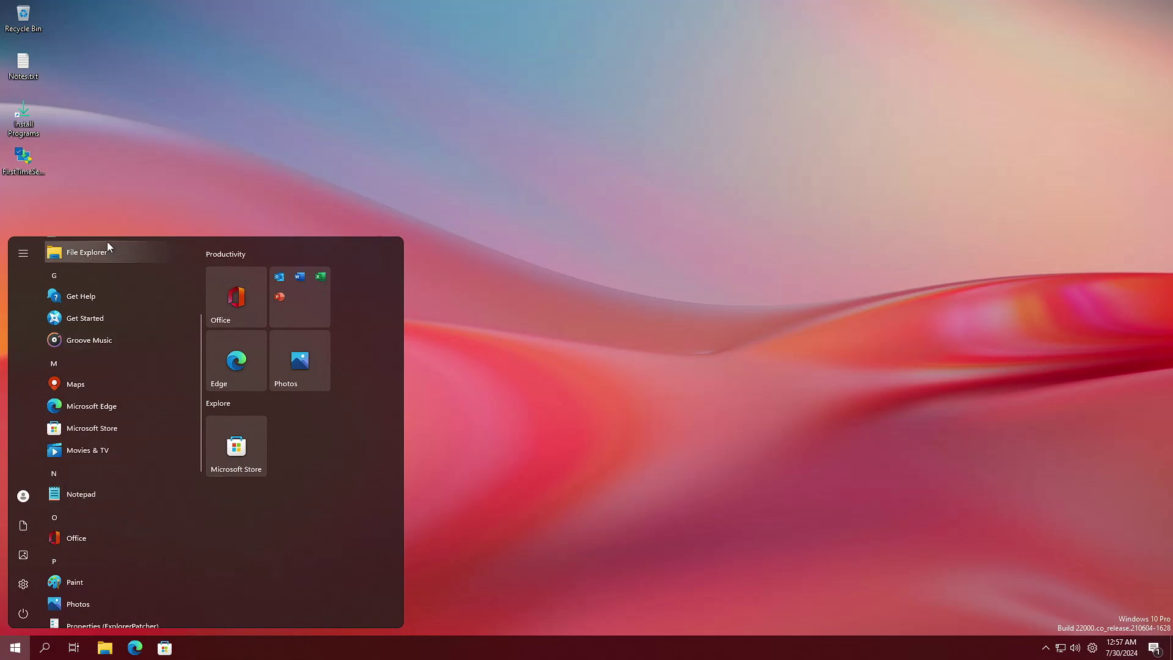
scroll(107, 241, "up", 3)
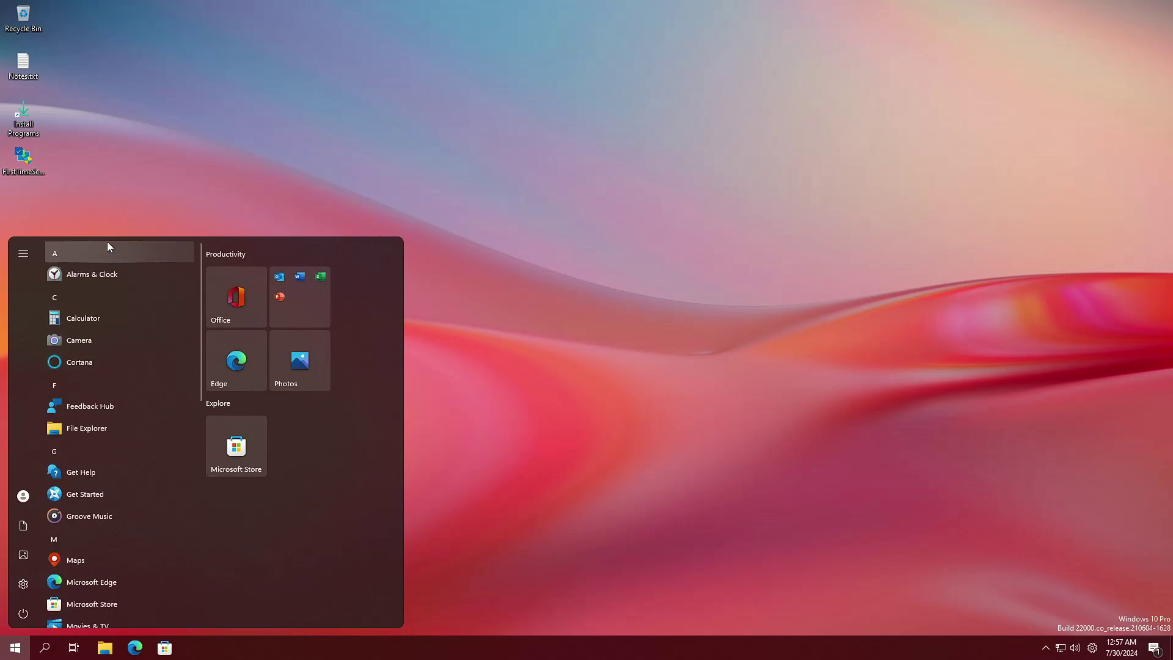
Step: Open Calculator, enter 22000, move its window toward the middle of the desktop, and close it
left_click(71, 321)
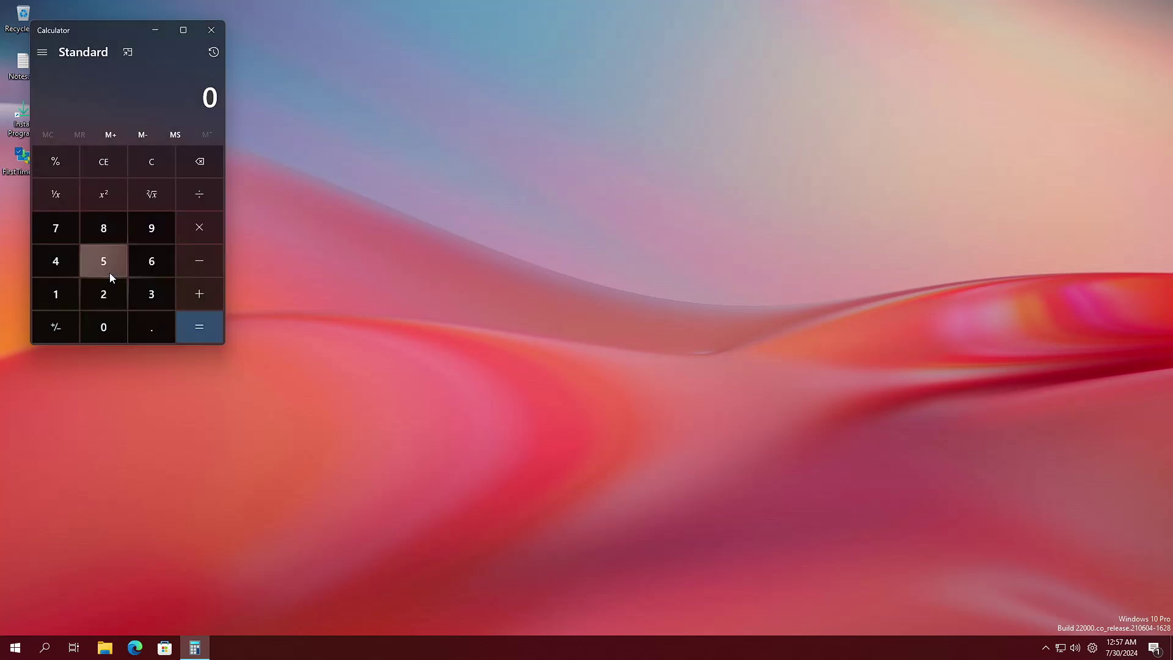
double_click(109, 291)
triple_click(115, 317)
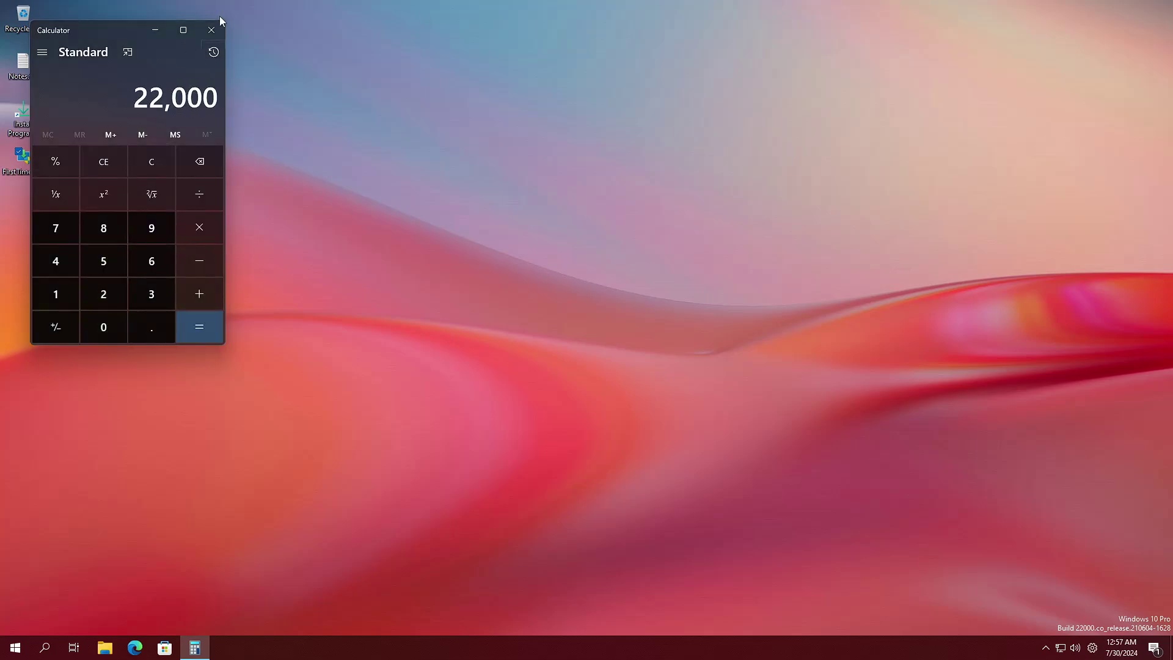
left_click_drag(87, 31, 527, 83)
left_click(651, 84)
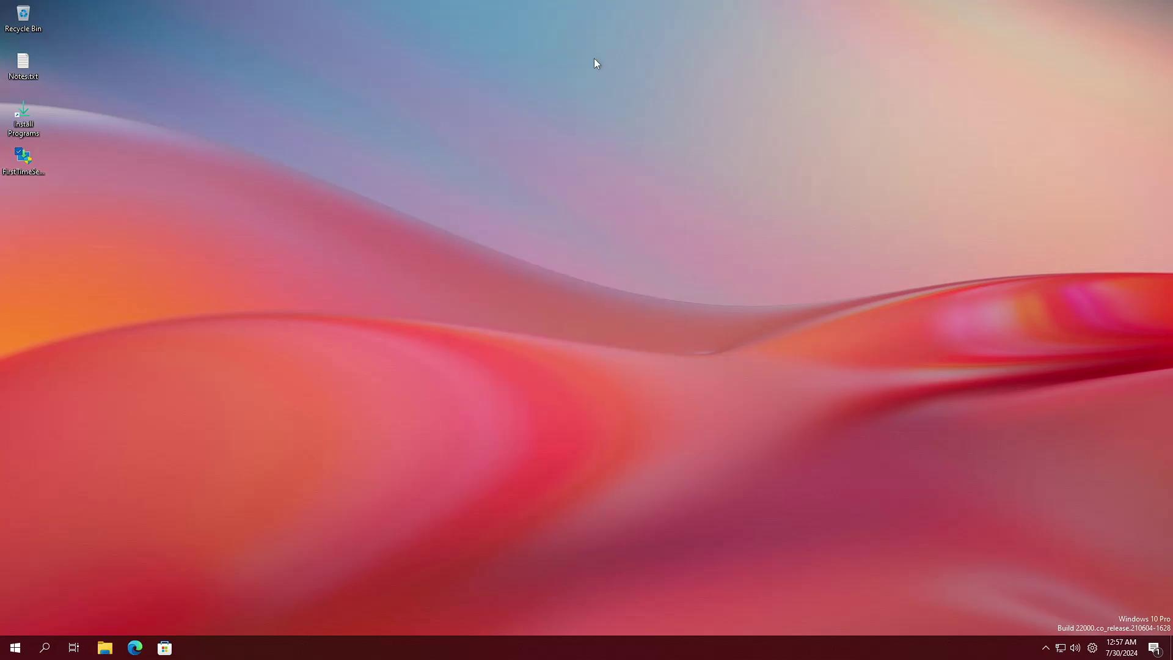
Step: View the virtual desktops in Task View and return to the desktop
left_click(15, 647)
left_click(69, 652)
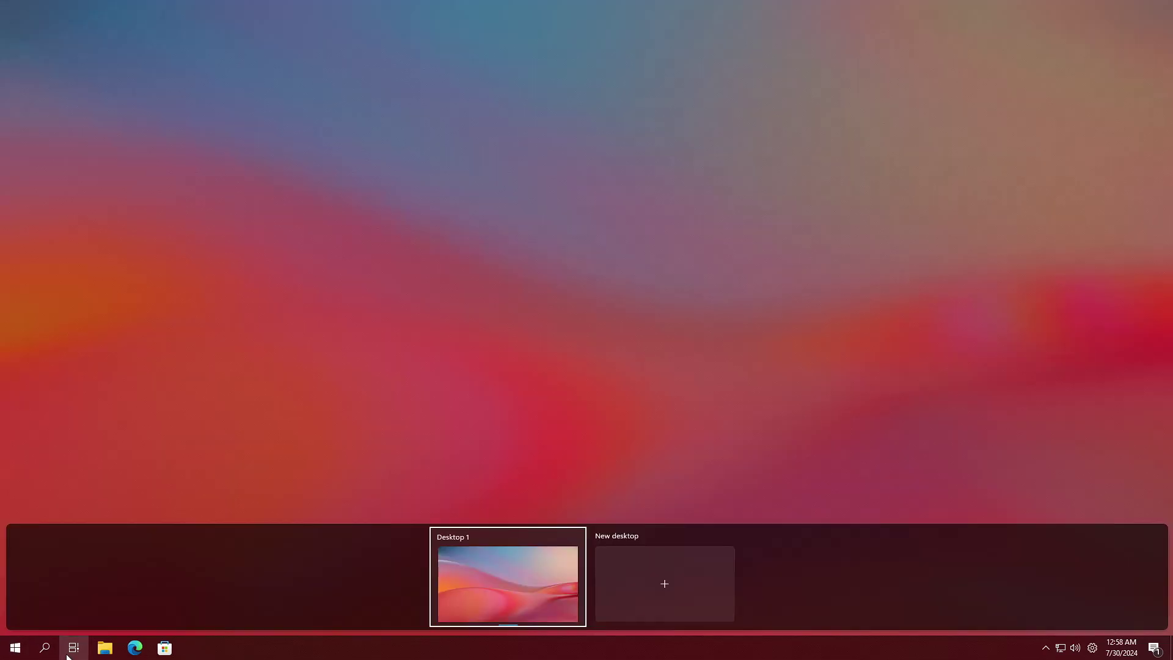
left_click(68, 653)
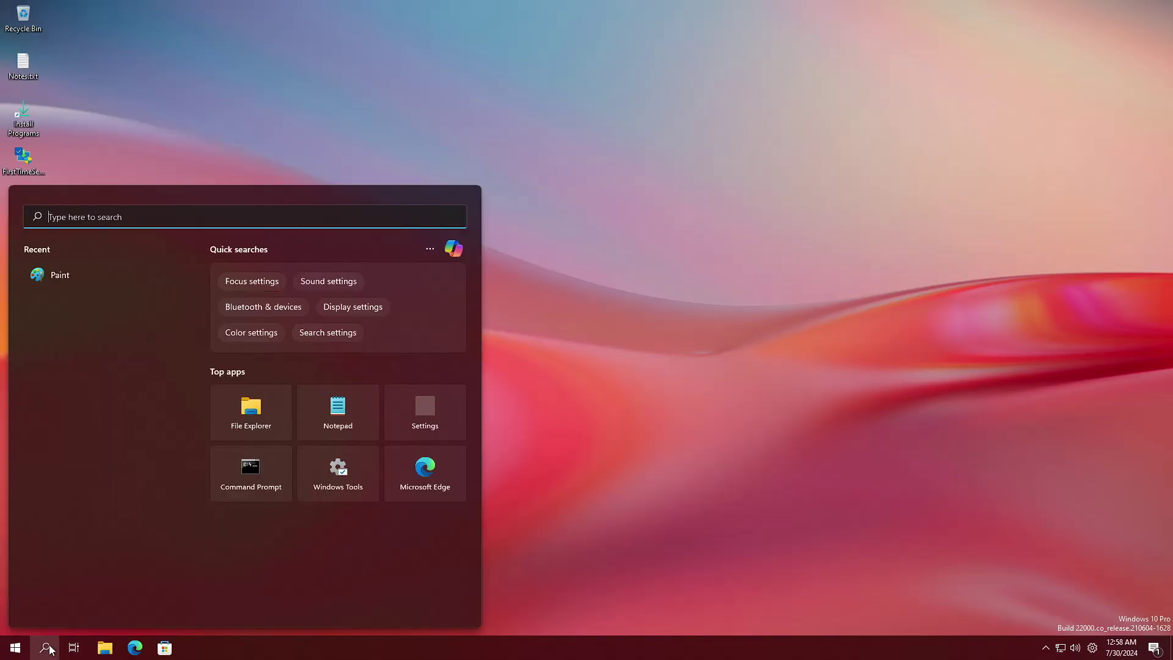
Step: Run Command Prompt as administrator from the search panel's top apps and close its window
right_click(261, 480)
left_click(289, 486)
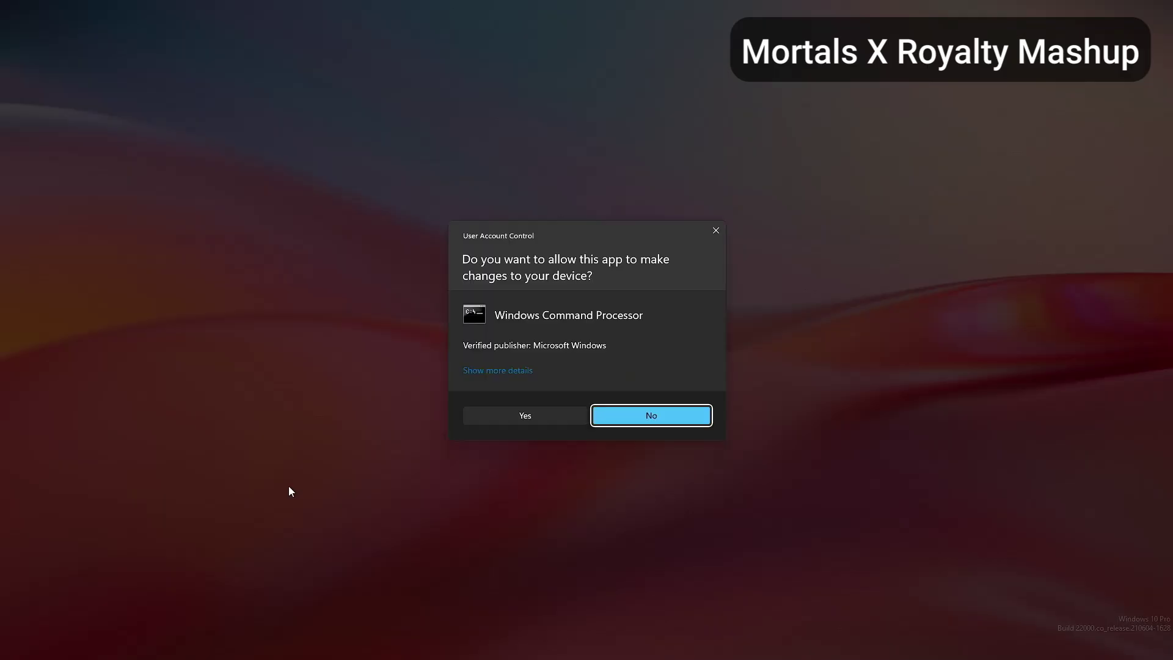
left_click(541, 422)
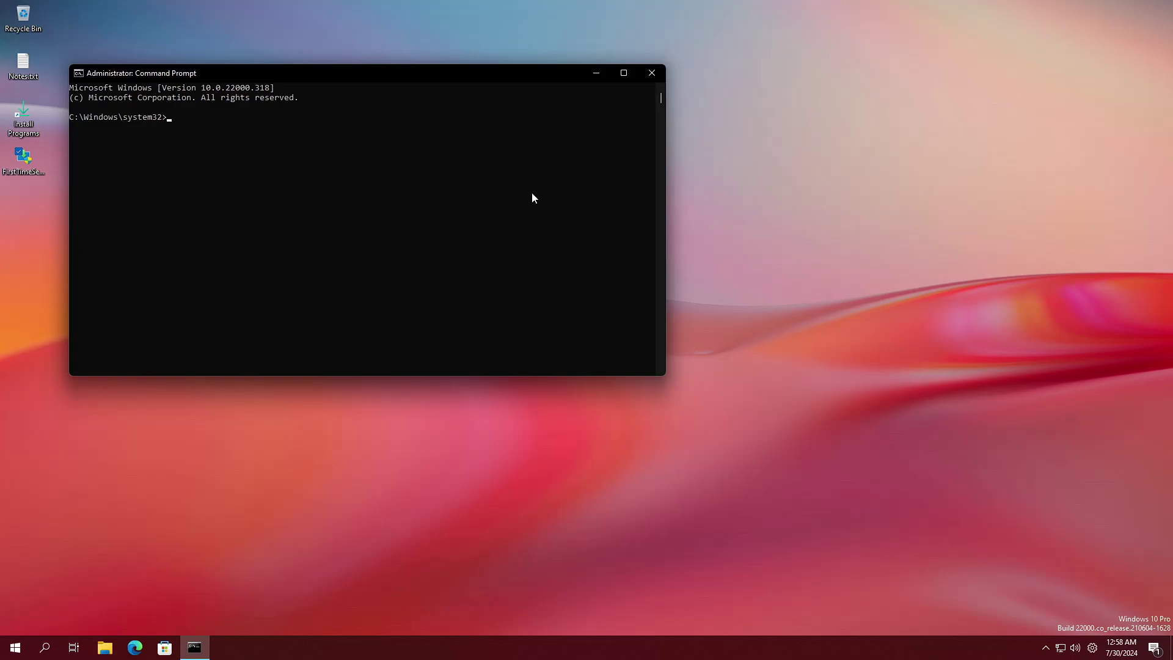
left_click(651, 74)
Step: Open This PC in File Explorer and check the used space in the Local Disk (C:) properties
left_click(15, 647)
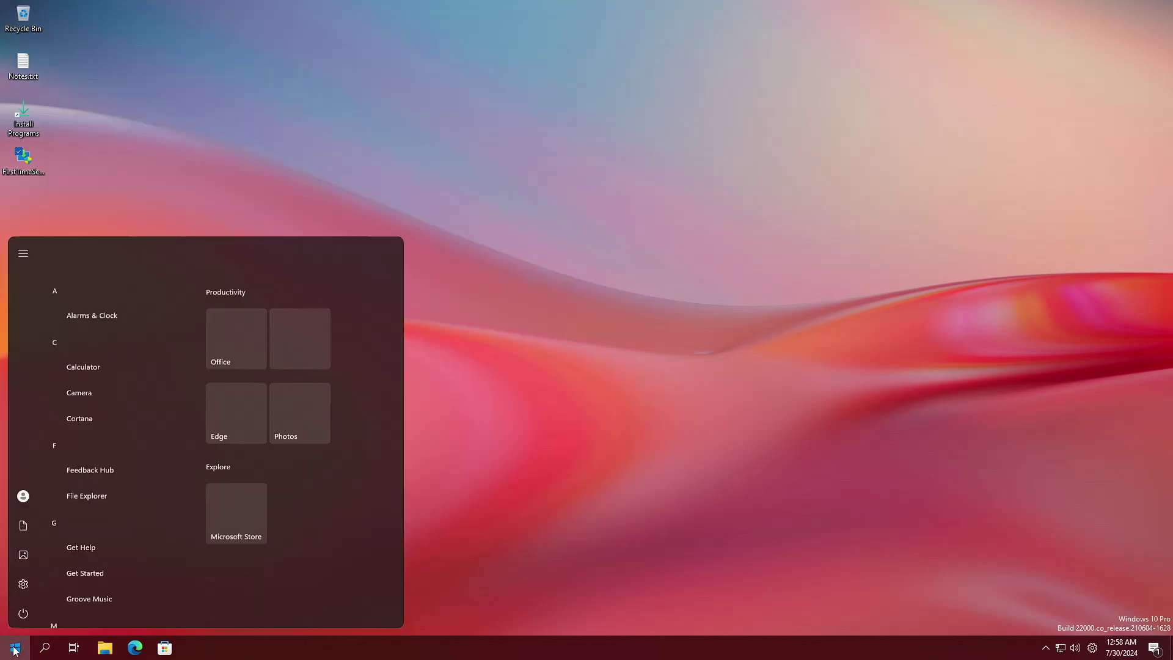
left_click(104, 647)
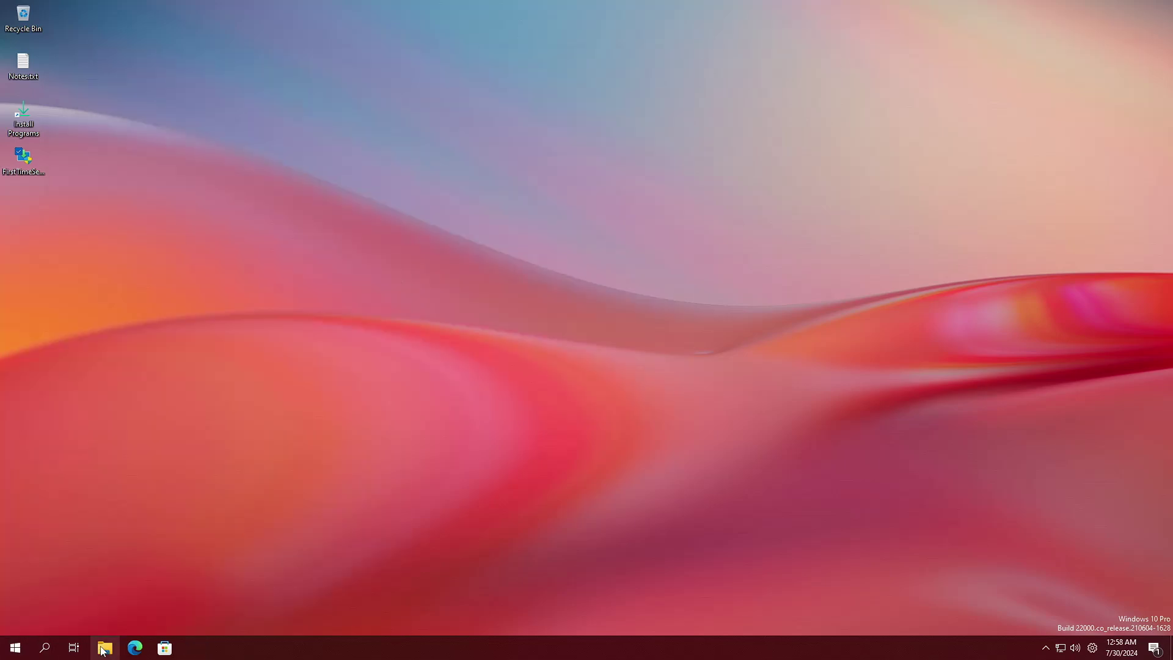
left_click(613, 315)
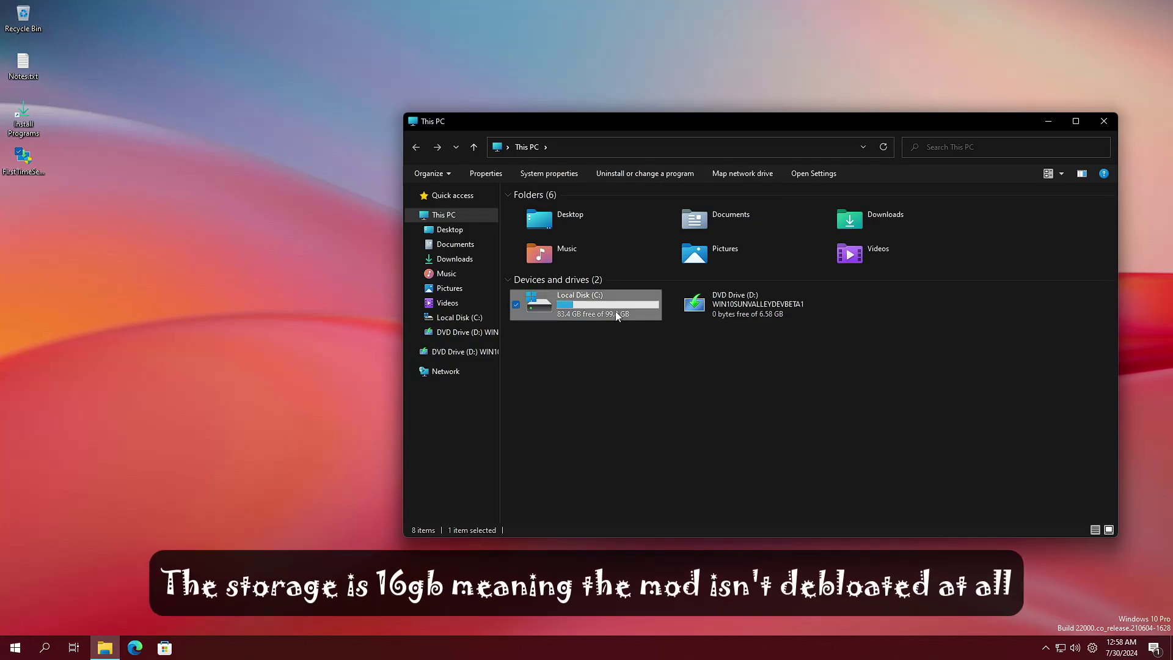
key("alt+Return")
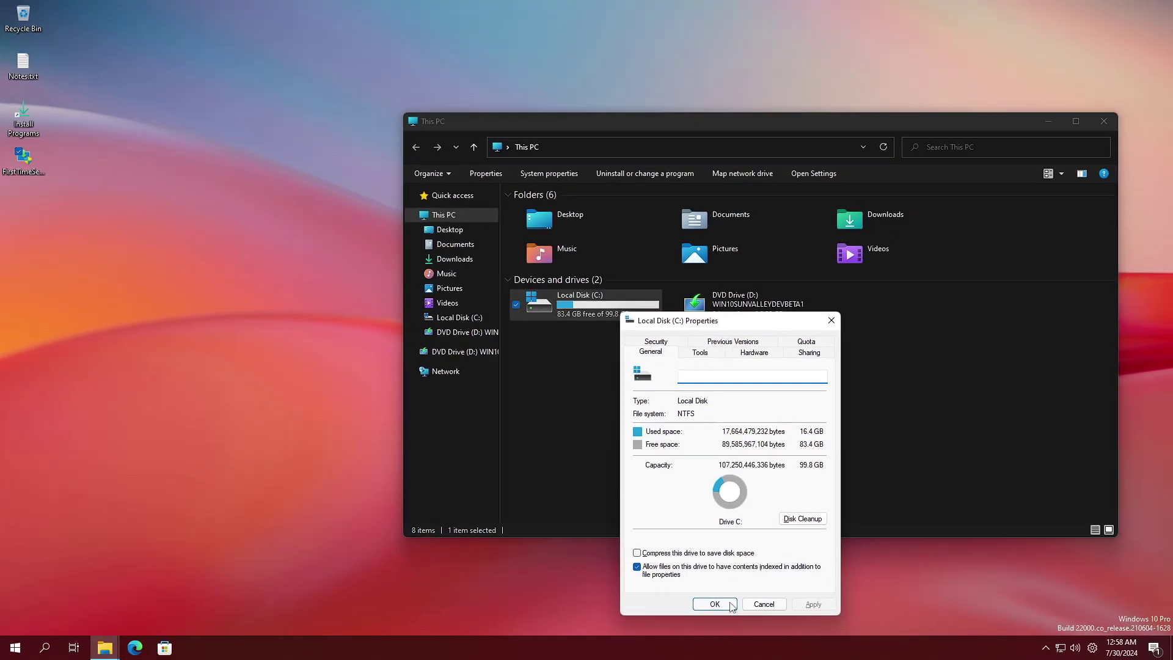
left_click(715, 604)
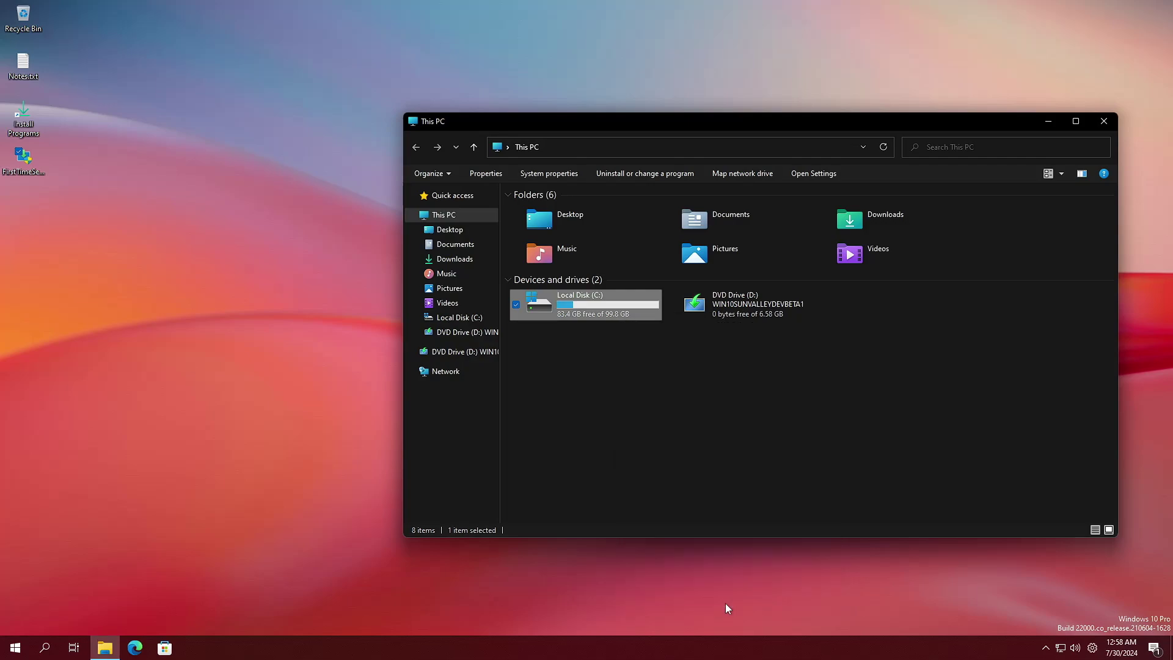
Step: Open Task Manager and examine the Memory and Disk 0 (C:) performance graphs
key("ctrl+shift+Escape")
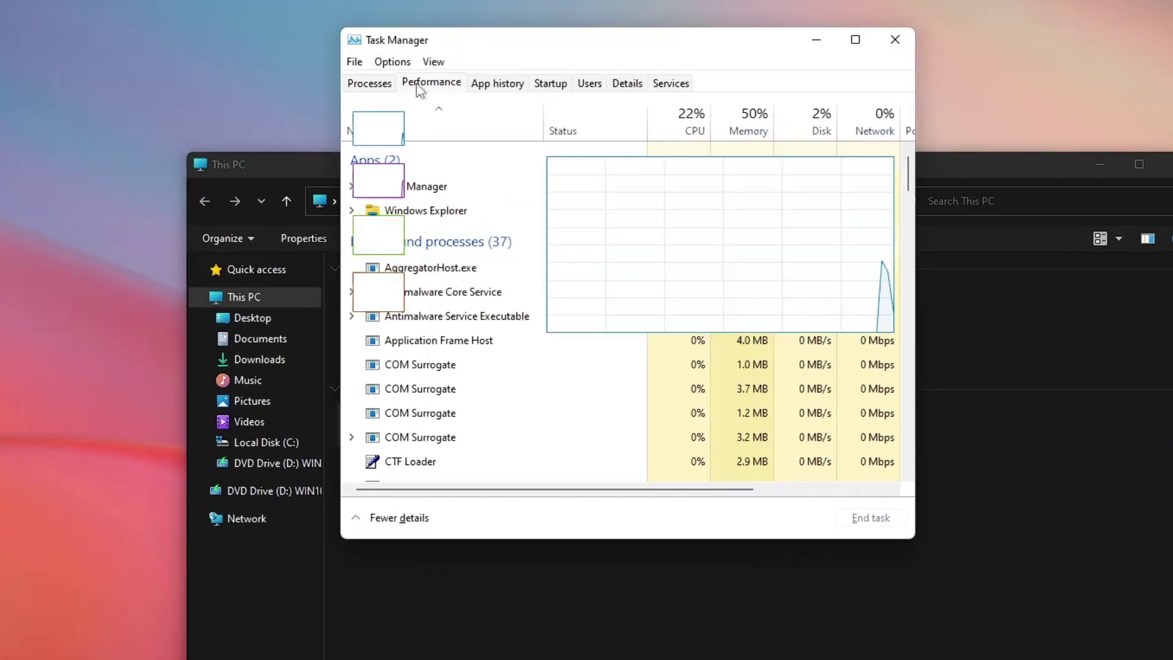
left_click(463, 164)
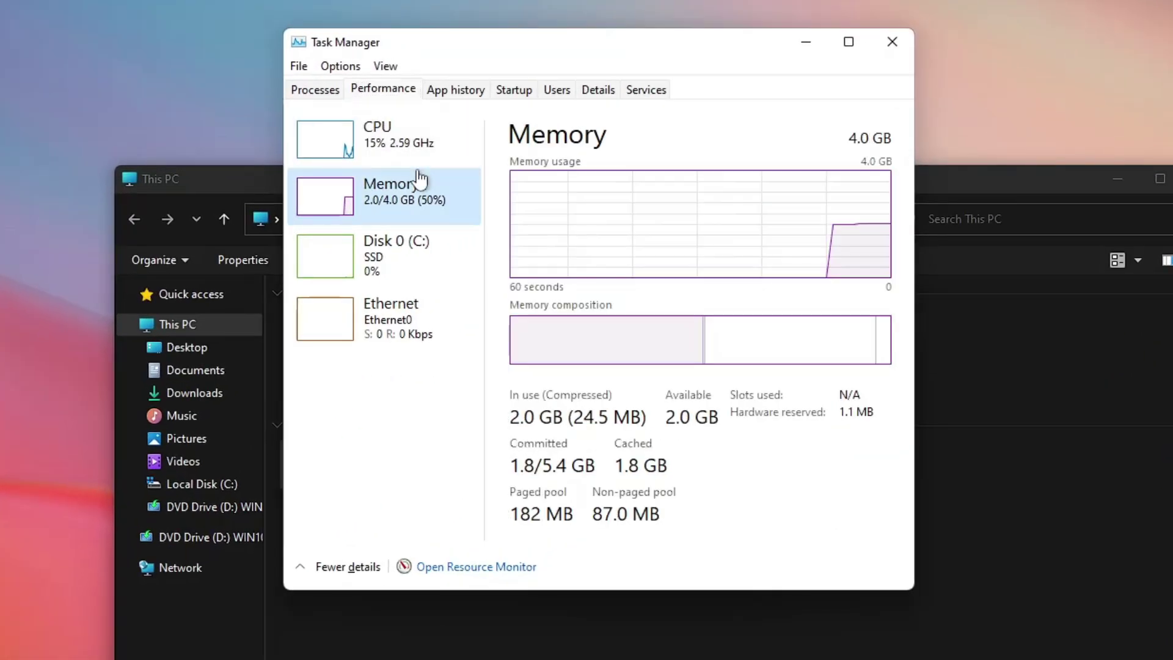
left_click(386, 242)
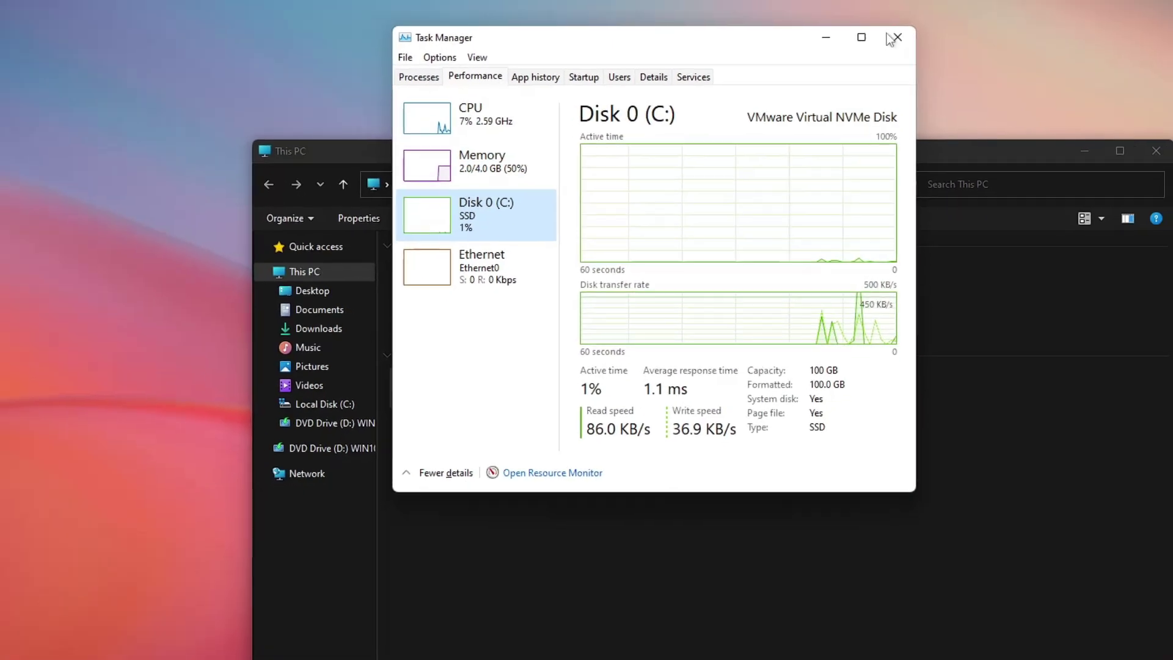
Step: Close Task Manager, check the Music and Downloads folders, and open the Screenshots folder inside Pictures
left_click(894, 39)
double_click(398, 326)
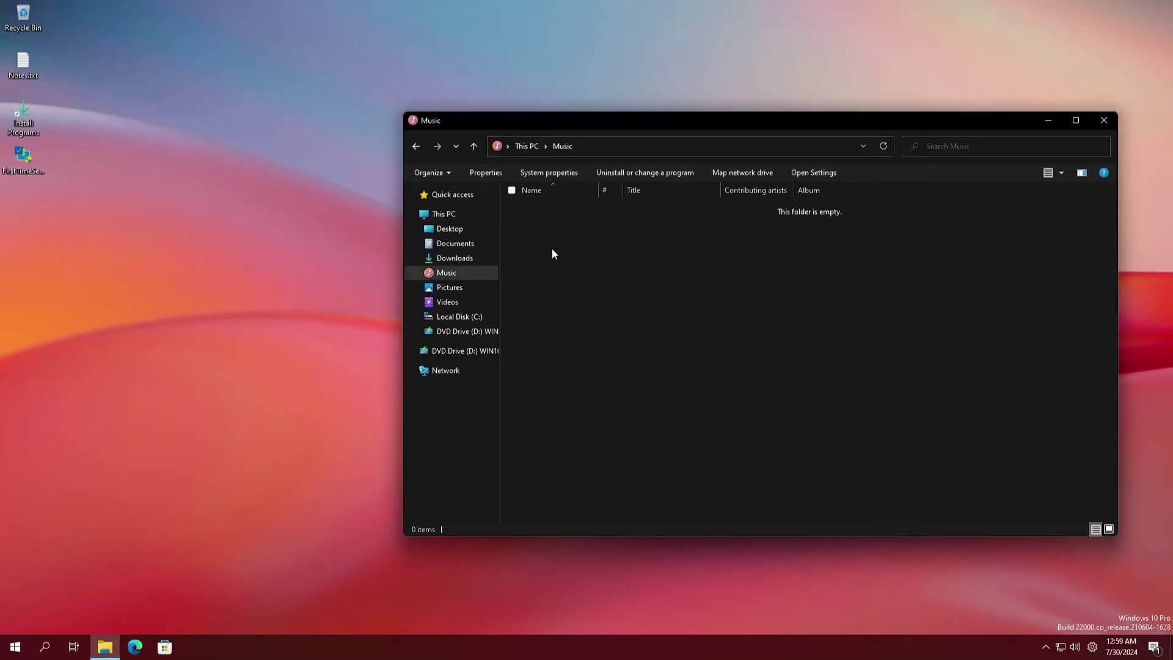
left_click(454, 259)
right_click(449, 288)
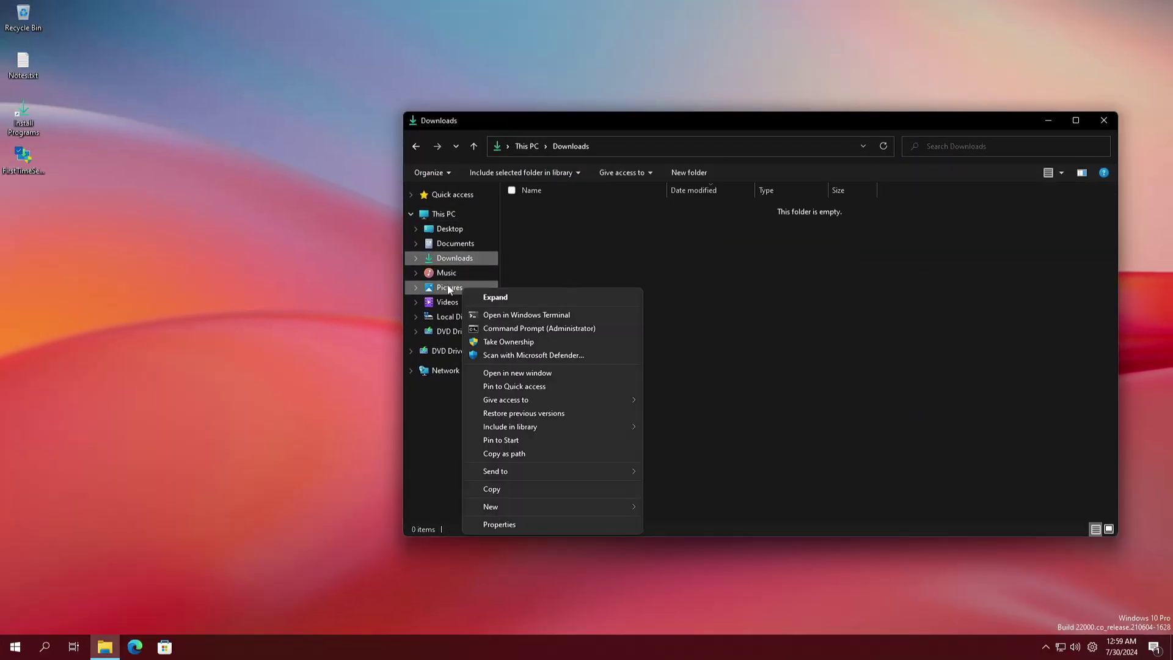
left_click(449, 288)
double_click(679, 232)
left_click(518, 231)
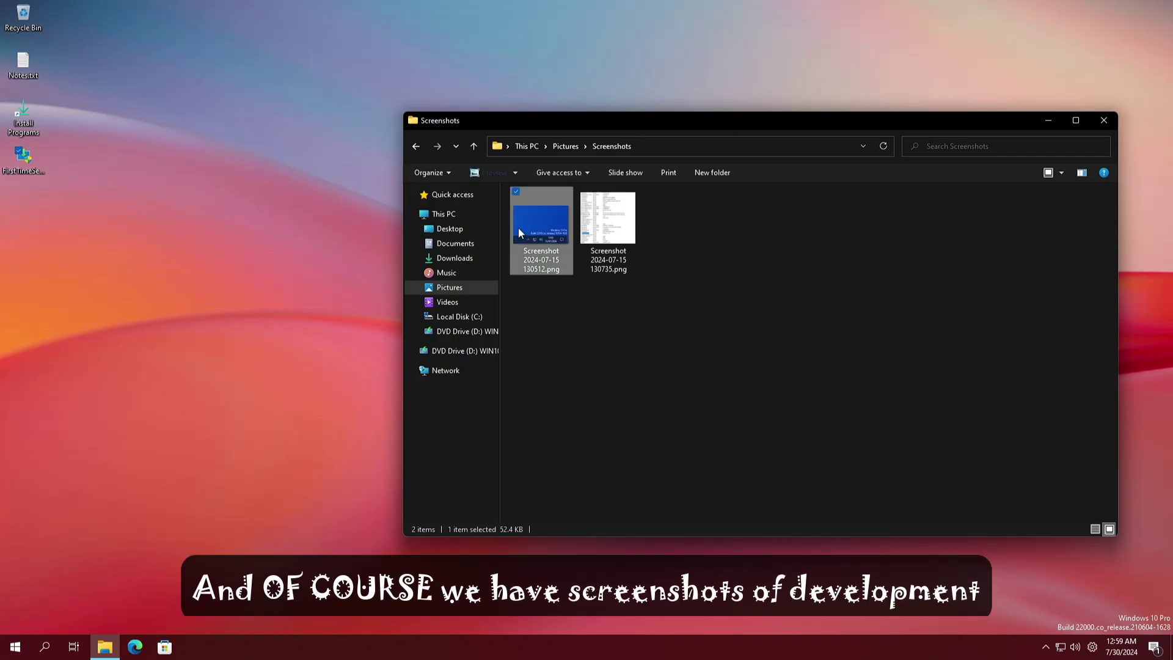
Step: View both July 15 development screenshots in Windows Photo Viewer, comparing them back and forth, and close the viewer
double_click(518, 227)
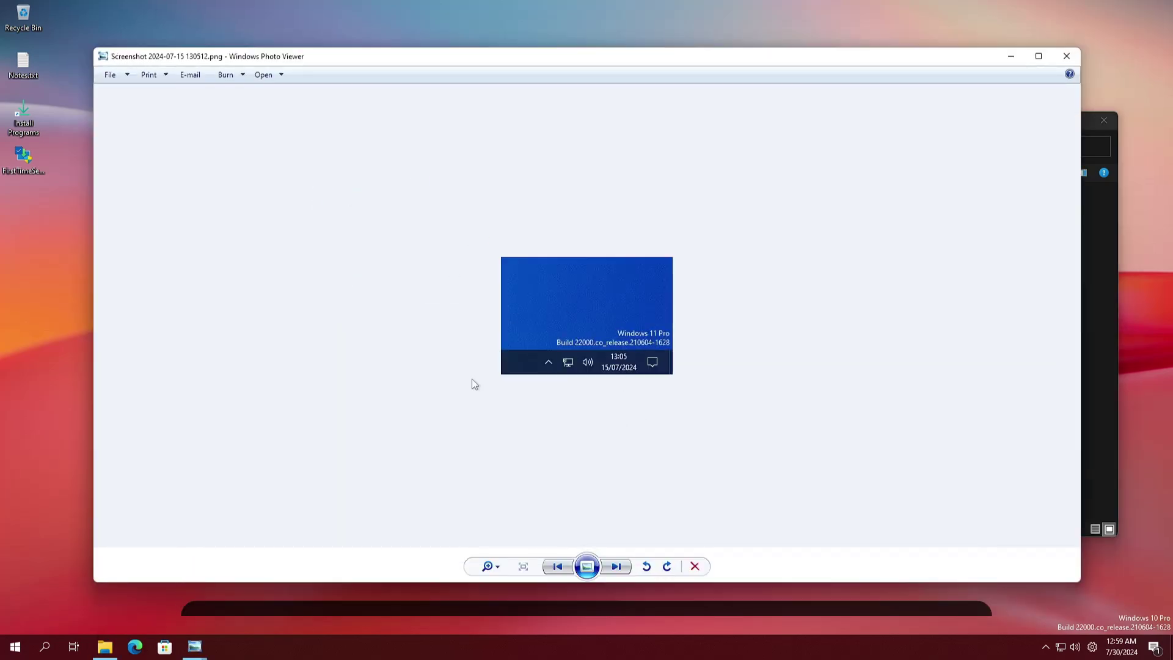
left_click(616, 566)
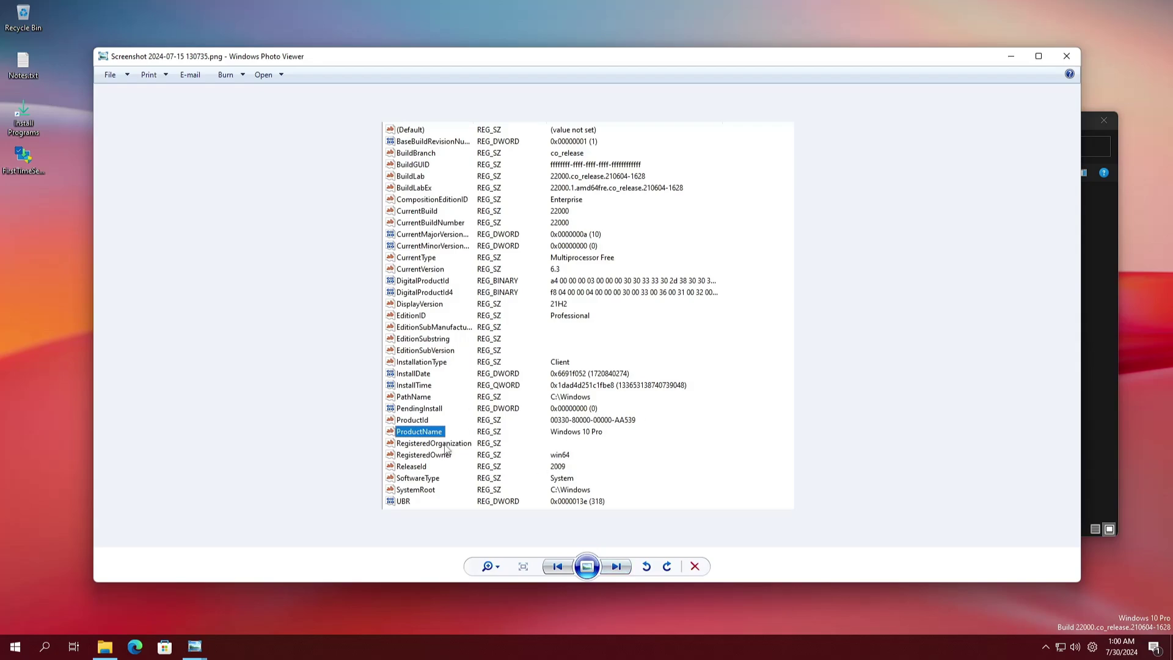
left_click(563, 567)
left_click(611, 566)
left_click(563, 566)
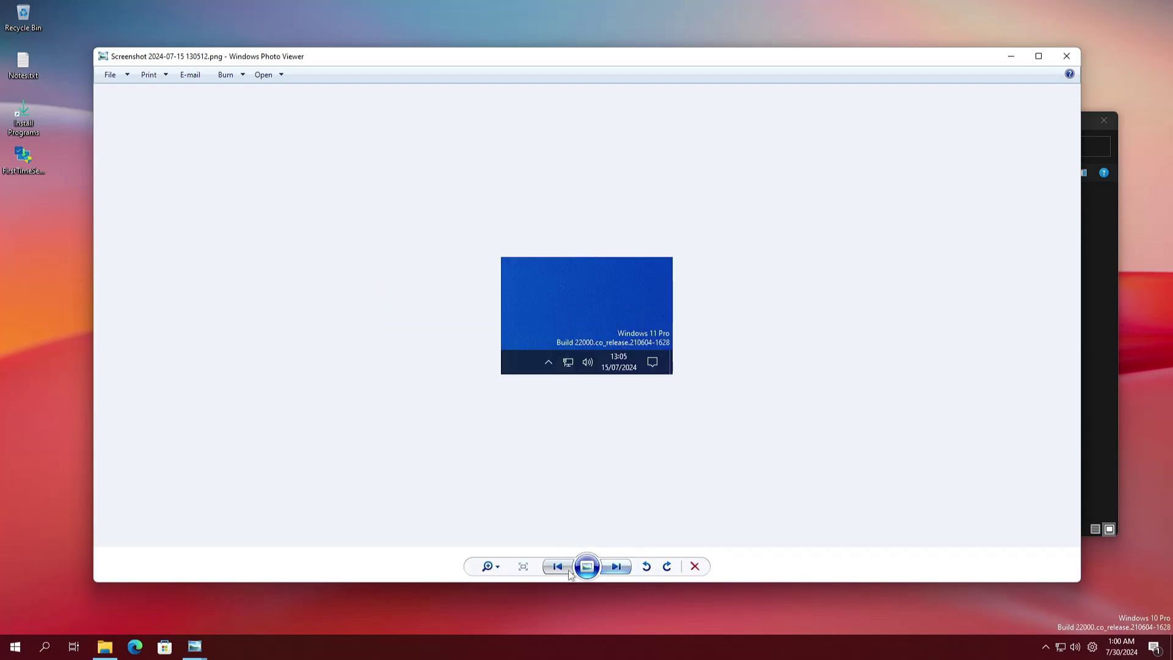
left_click(611, 566)
left_click(562, 566)
left_click(619, 567)
left_click(1068, 56)
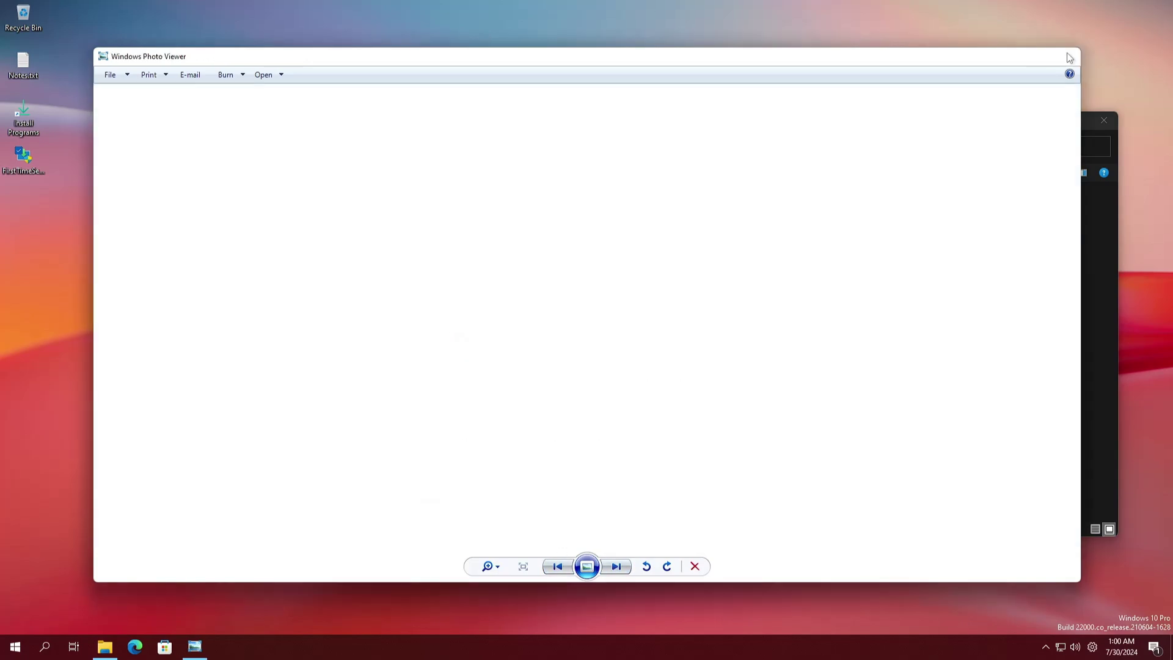
left_click(1063, 55)
Step: Check the contents of the Pictures, Videos, Downloads, Desktop and Documents folders in File Explorer
left_click(583, 145)
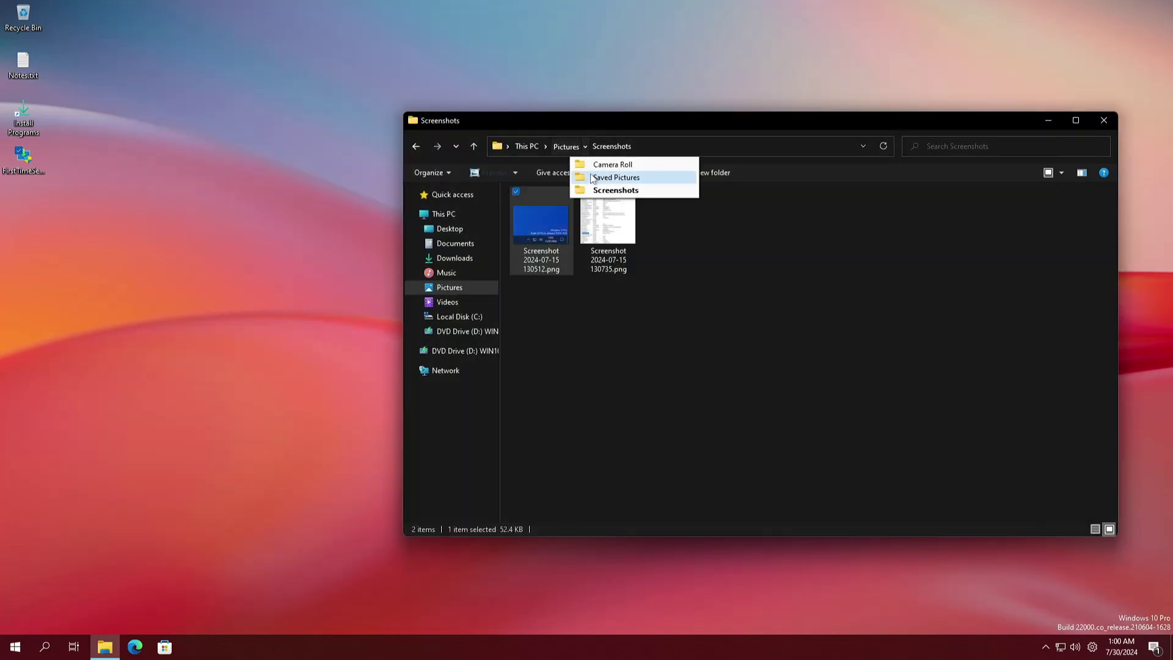
left_click(566, 145)
left_click(450, 302)
left_click(458, 259)
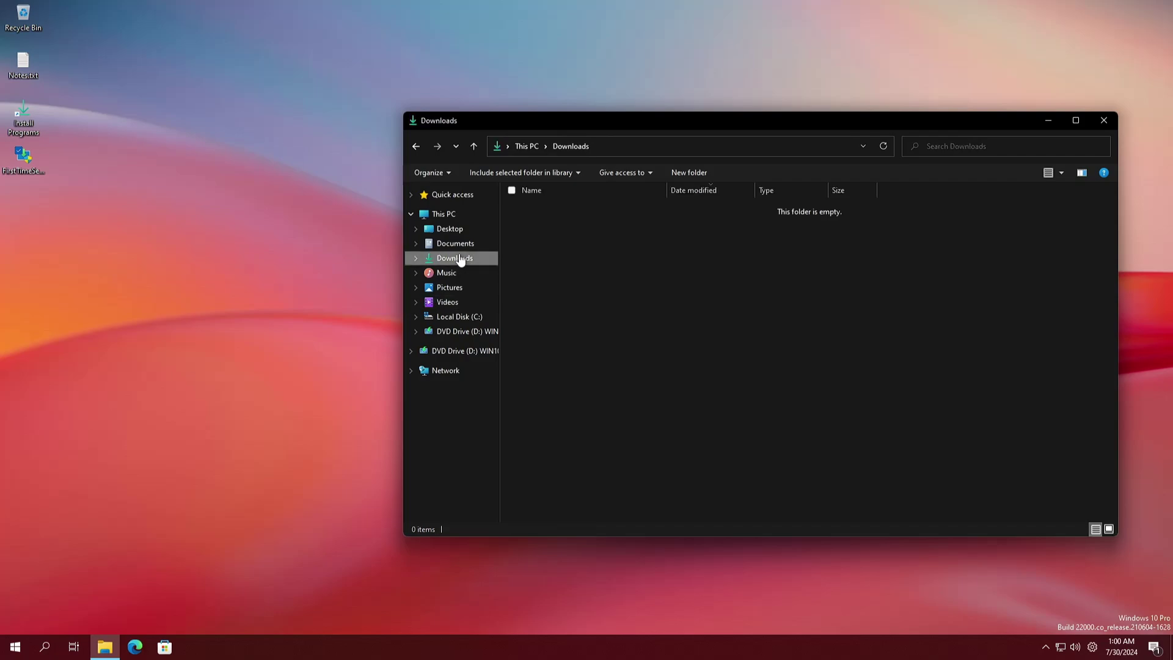
left_click(470, 231)
left_click(469, 244)
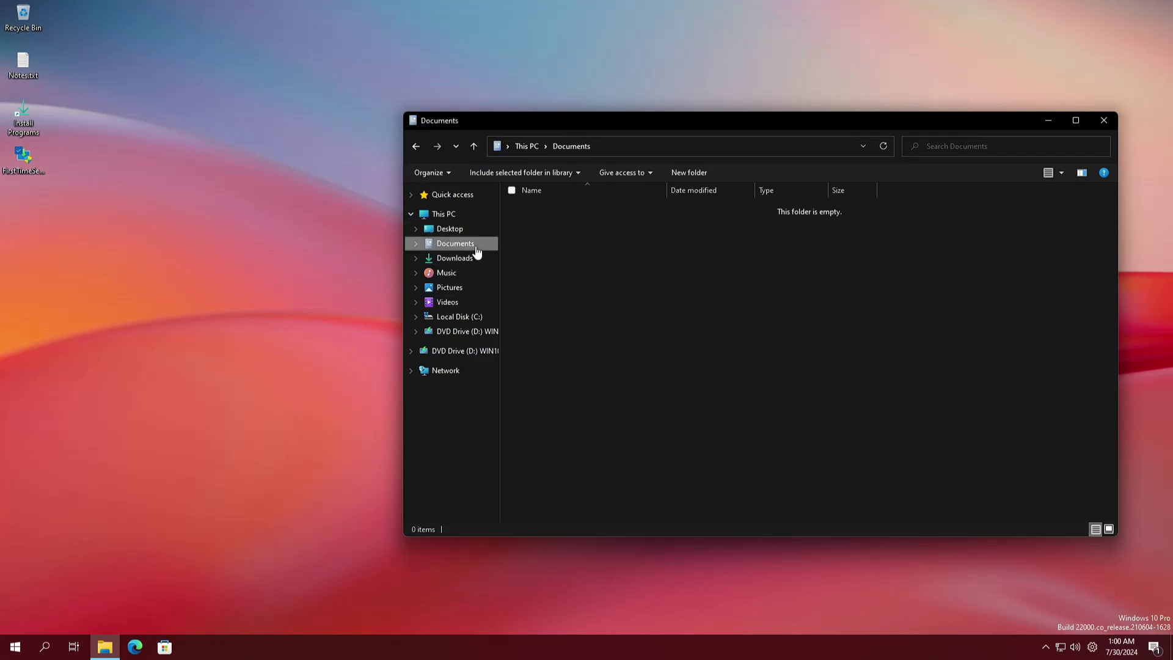
Step: Open the ProgramInstall folder on Local Disk (C:) and maximize the File Explorer window to view its installers
left_click(460, 316)
double_click(591, 286)
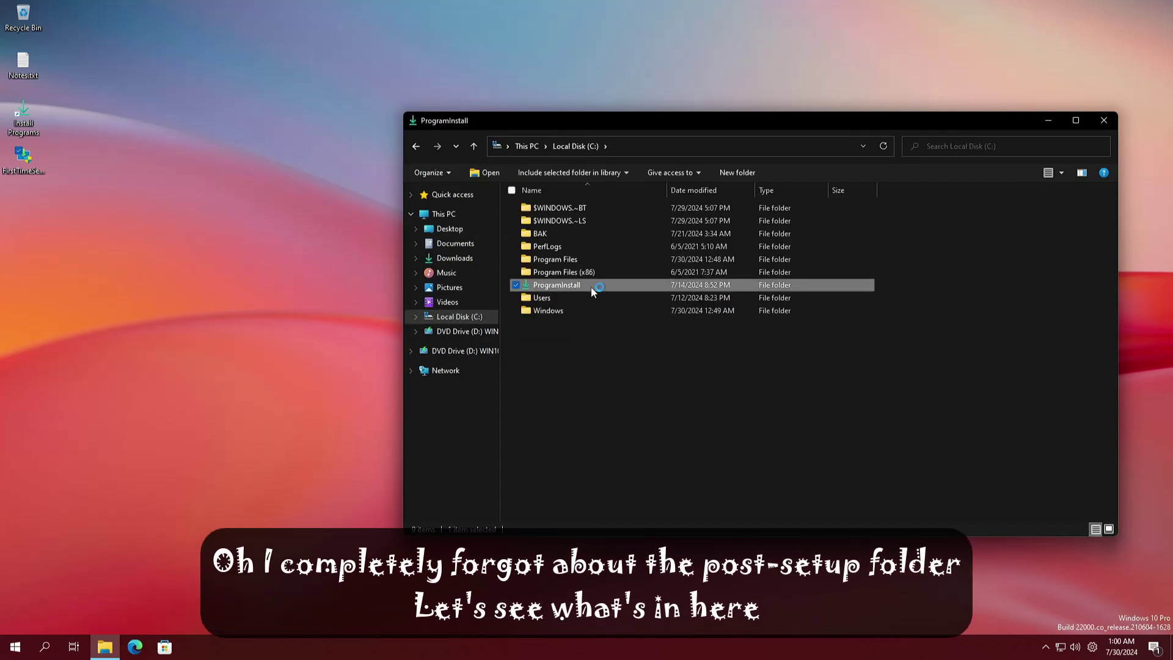
double_click(527, 119)
left_click(504, 91)
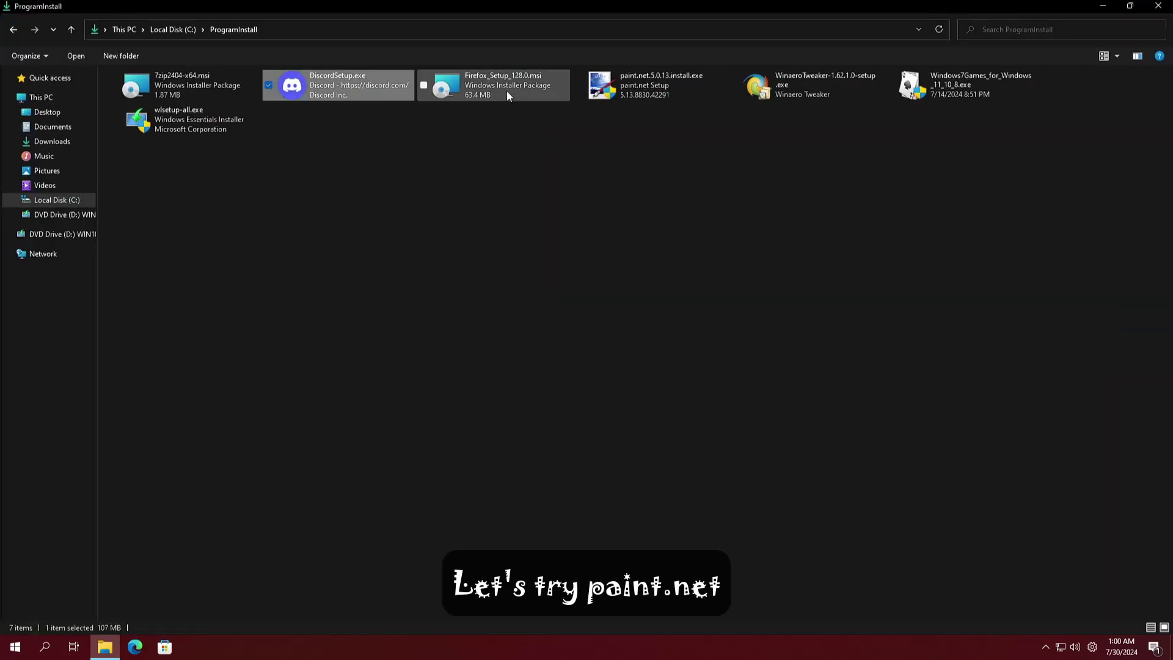
Step: Install paint.net 5.0.13 from paint.net.5.0.13.install.exe using the Express method and finish its setup
double_click(676, 75)
left_click(504, 421)
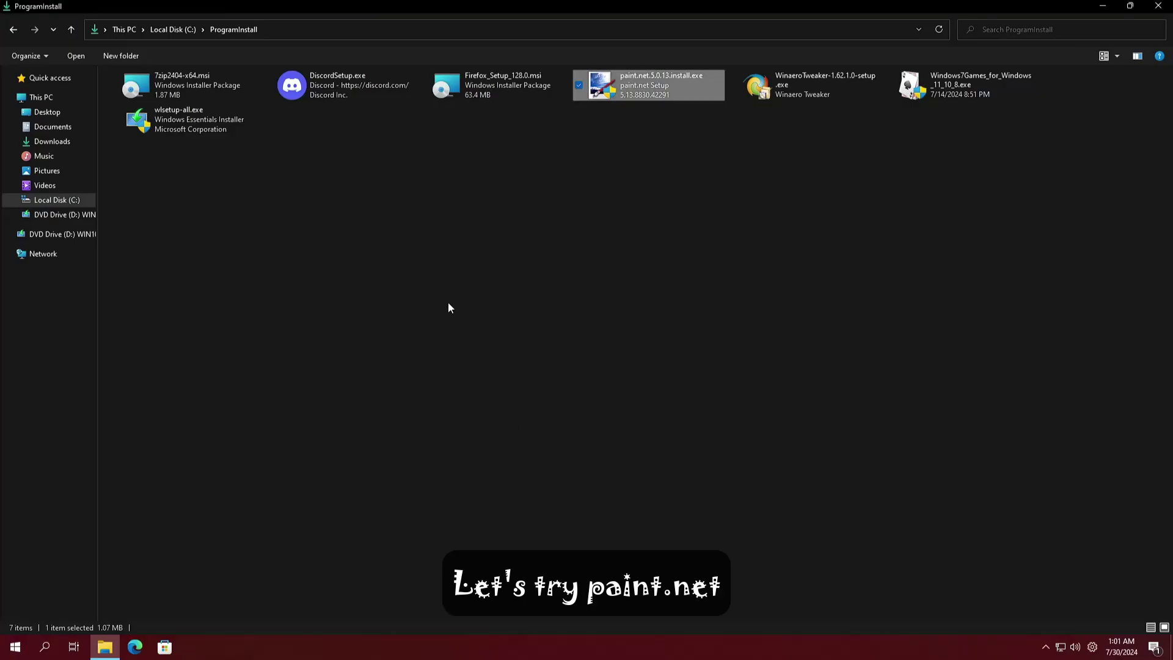
left_click(692, 324)
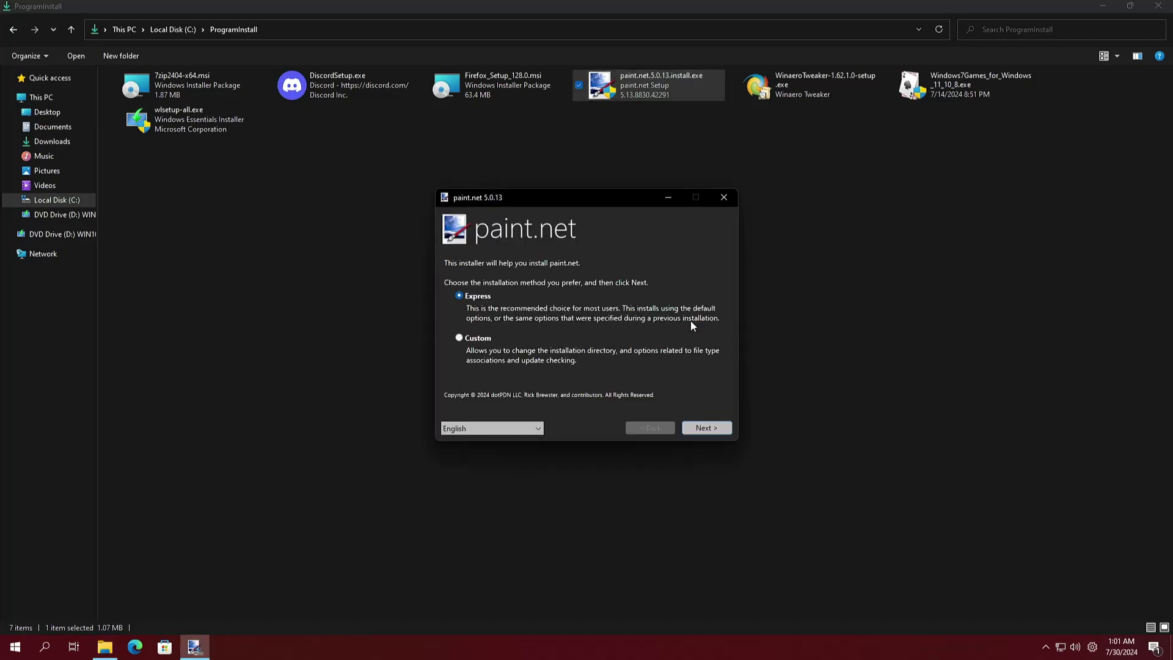
left_click(715, 427)
left_click(562, 405)
left_click(688, 426)
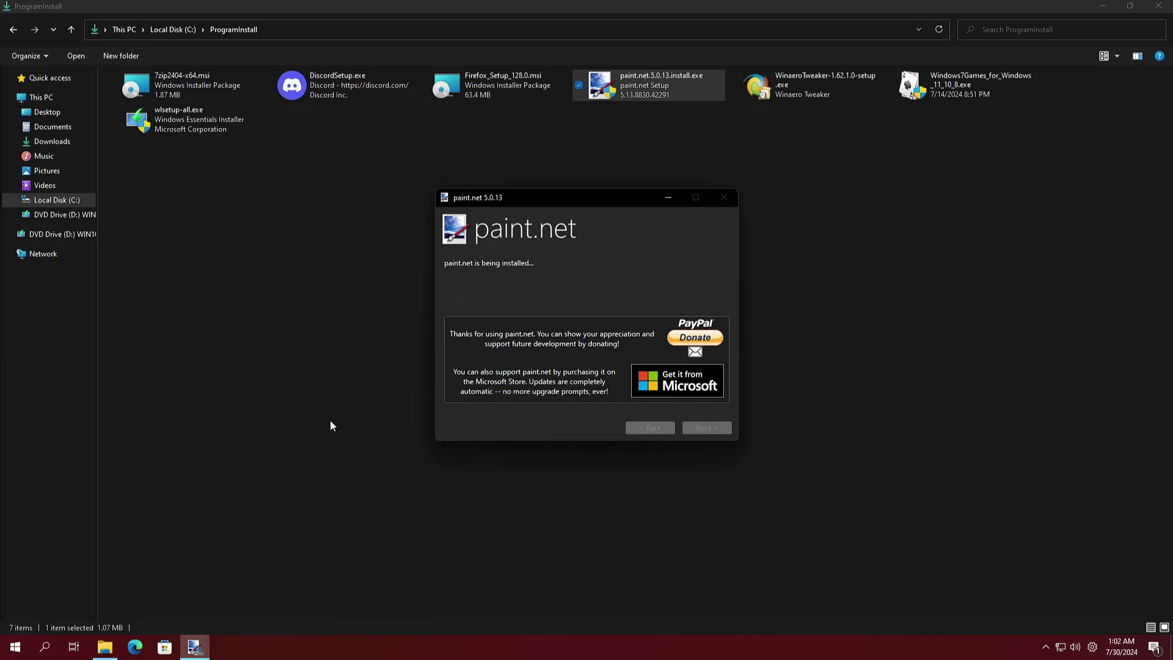
left_click(703, 426)
Step: Test paint.net by painting a few freehand brush strokes on the blank canvas, and close it without saving
left_click(530, 358)
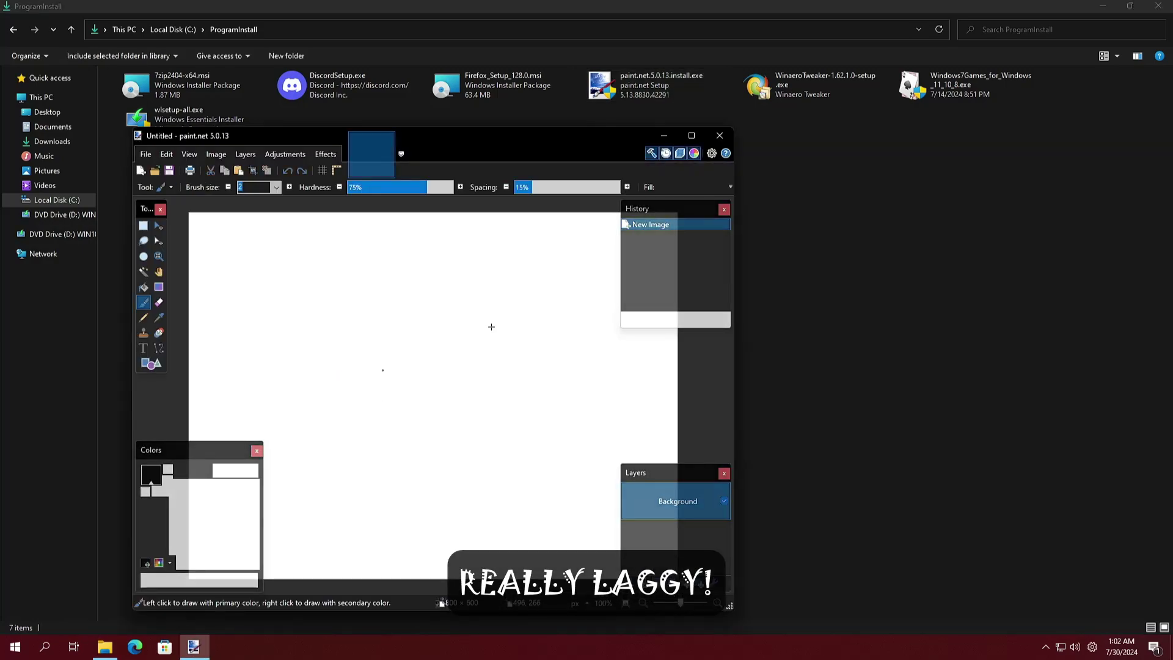
left_click_drag(360, 287, 356, 394)
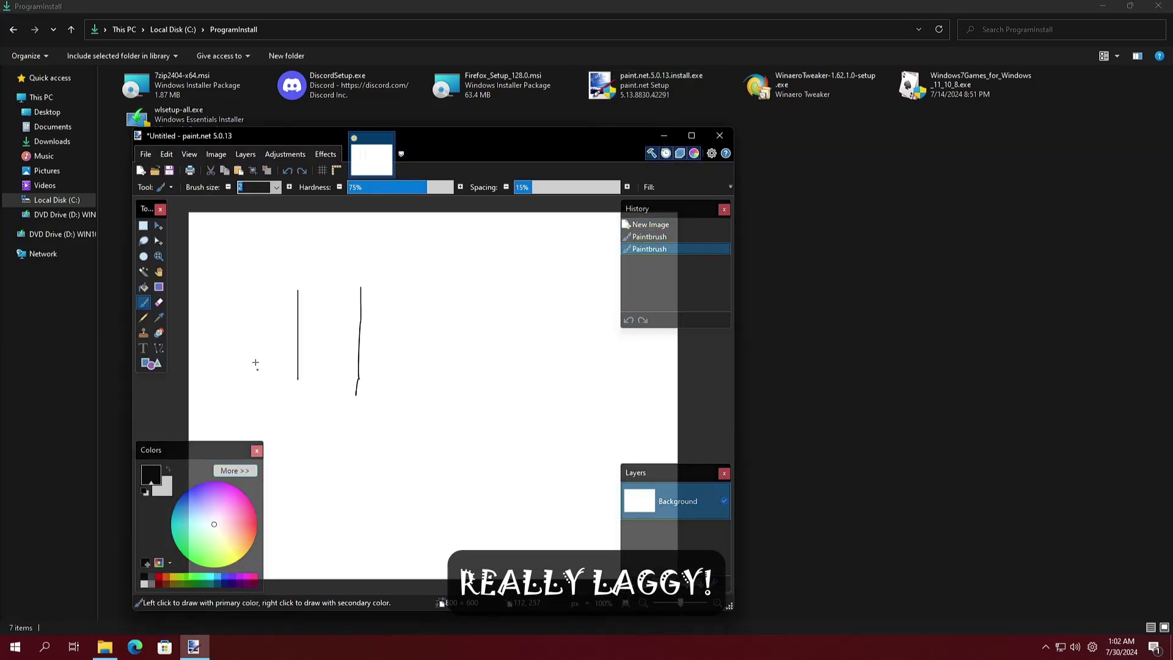
left_click_drag(287, 504, 397, 434)
left_click(719, 134)
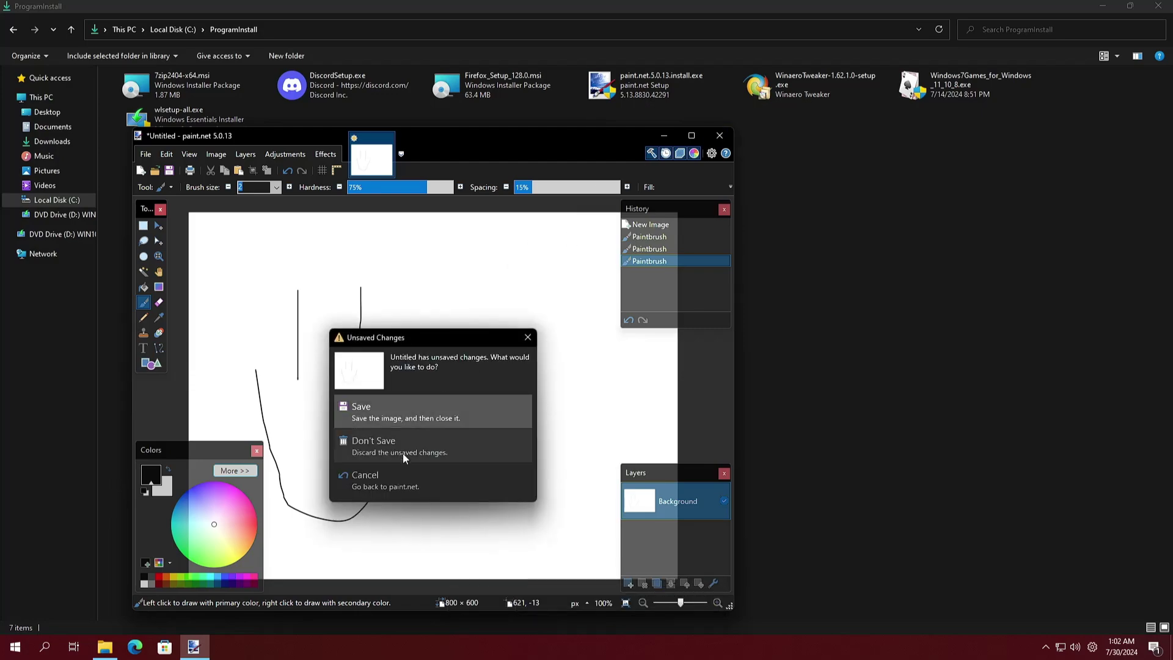
left_click(402, 453)
Step: Try to install all of Windows Essentials 2012 from wlsetup-all.exe, skipping the required Windows feature
left_click(219, 116)
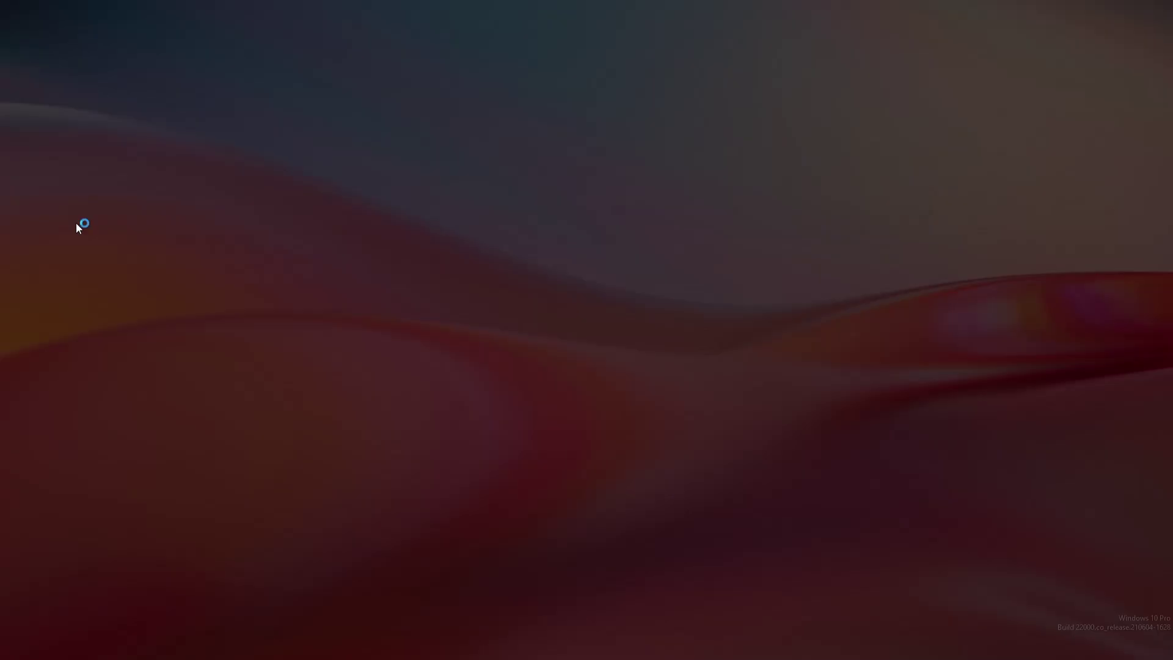
left_click(508, 419)
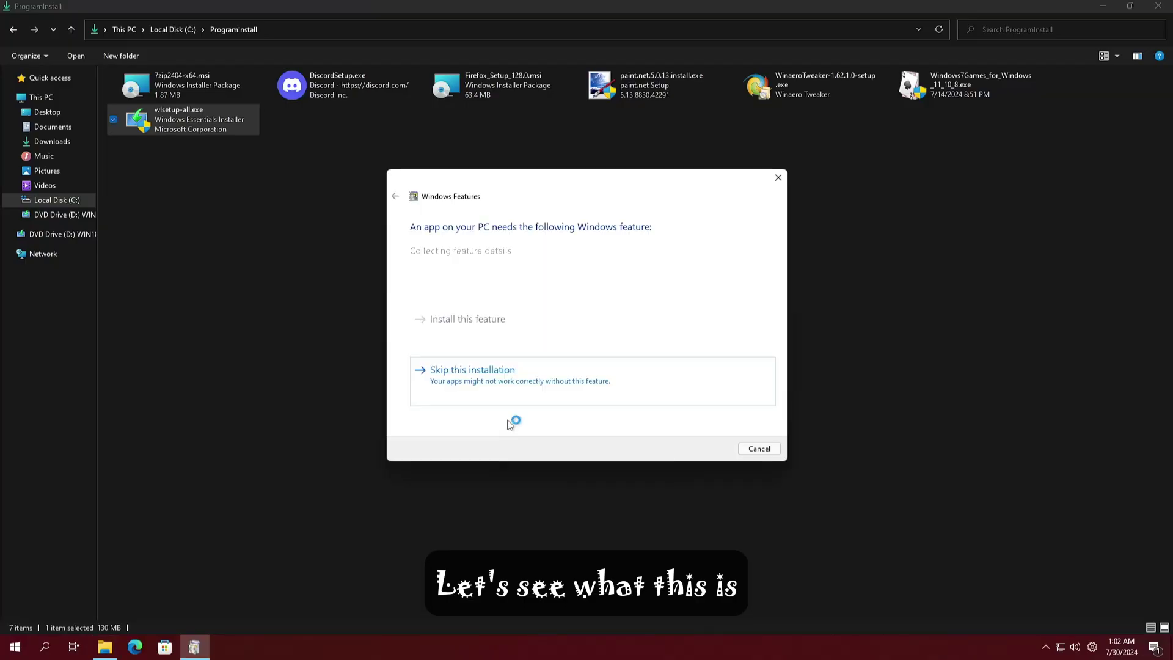
left_click(521, 388)
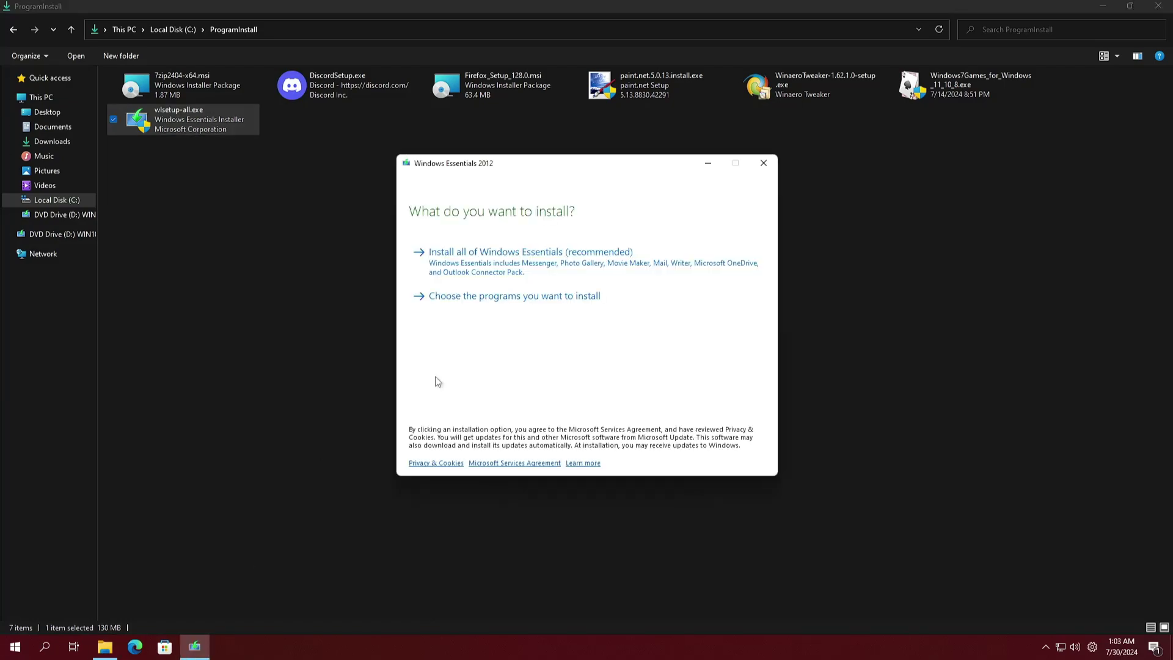
left_click(576, 269)
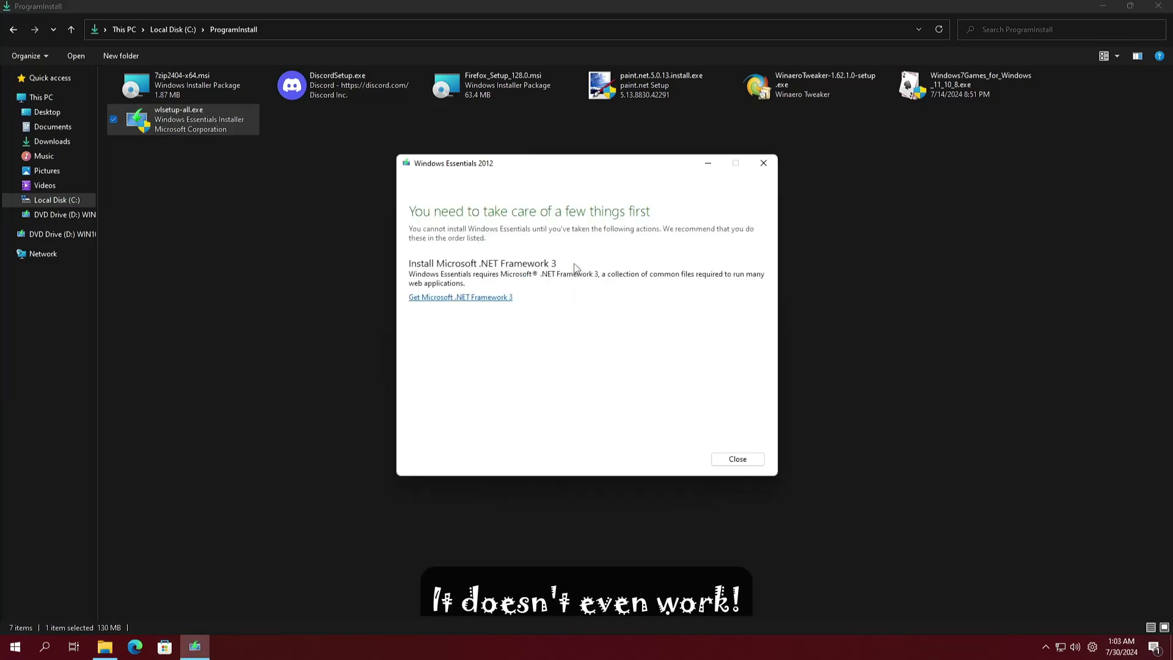
Step: Check the installer's Microsoft .NET Framework 3 download page in Edge, and close both the browser and the installer
left_click(494, 297)
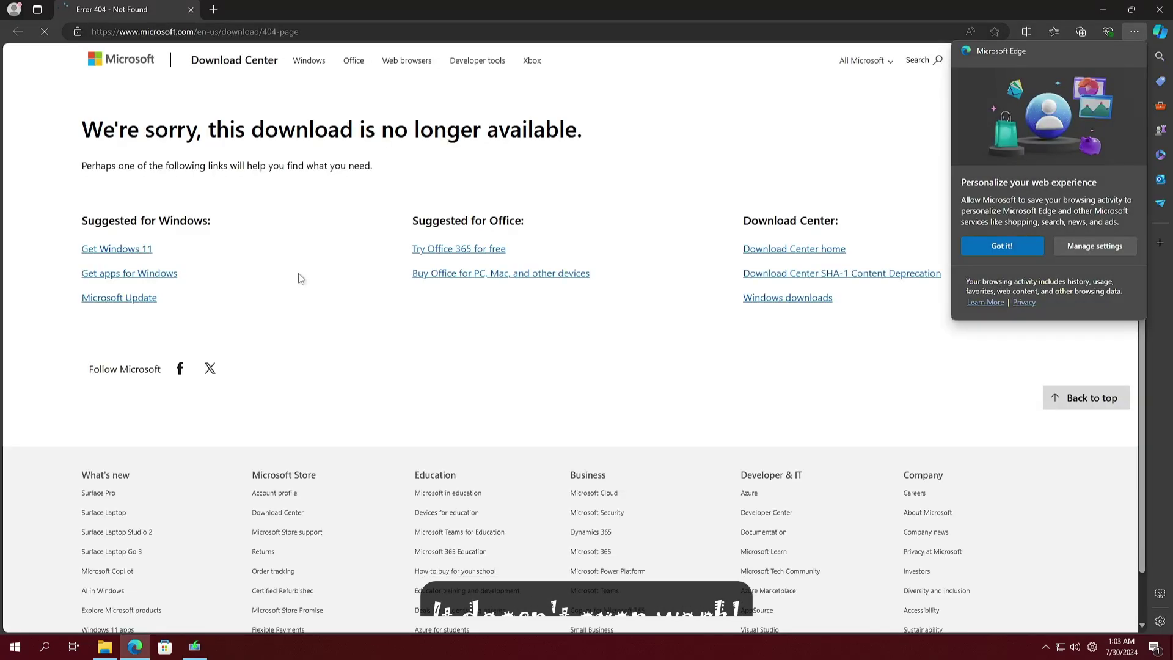
left_click_drag(589, 138, 81, 182)
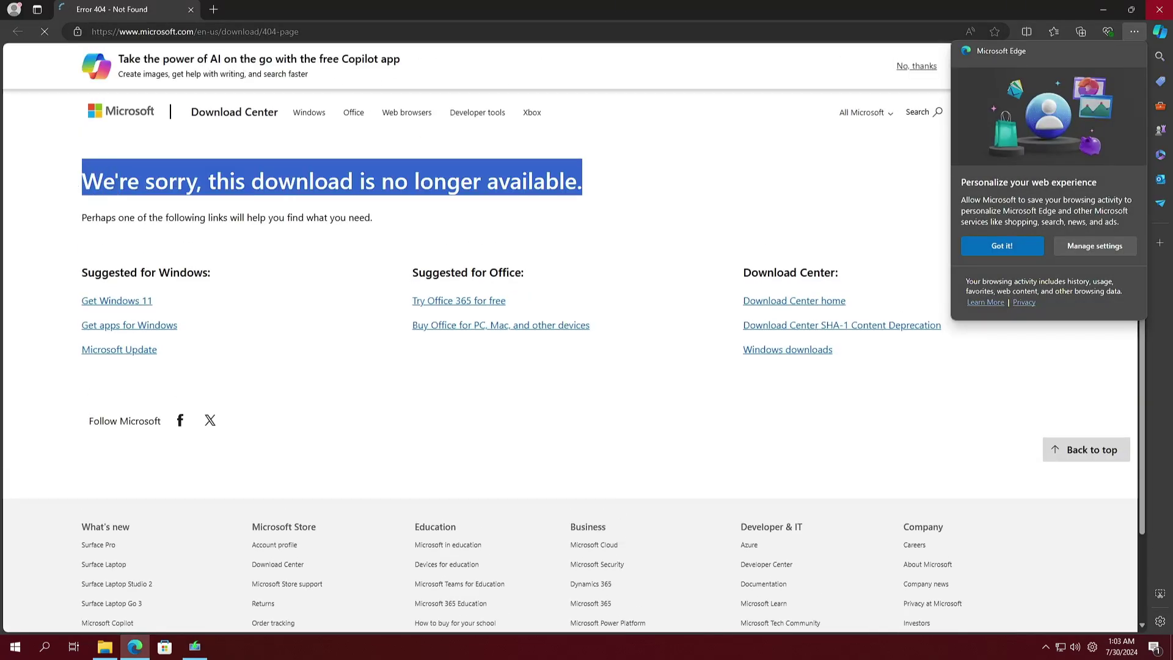
left_click(1159, 10)
left_click(738, 464)
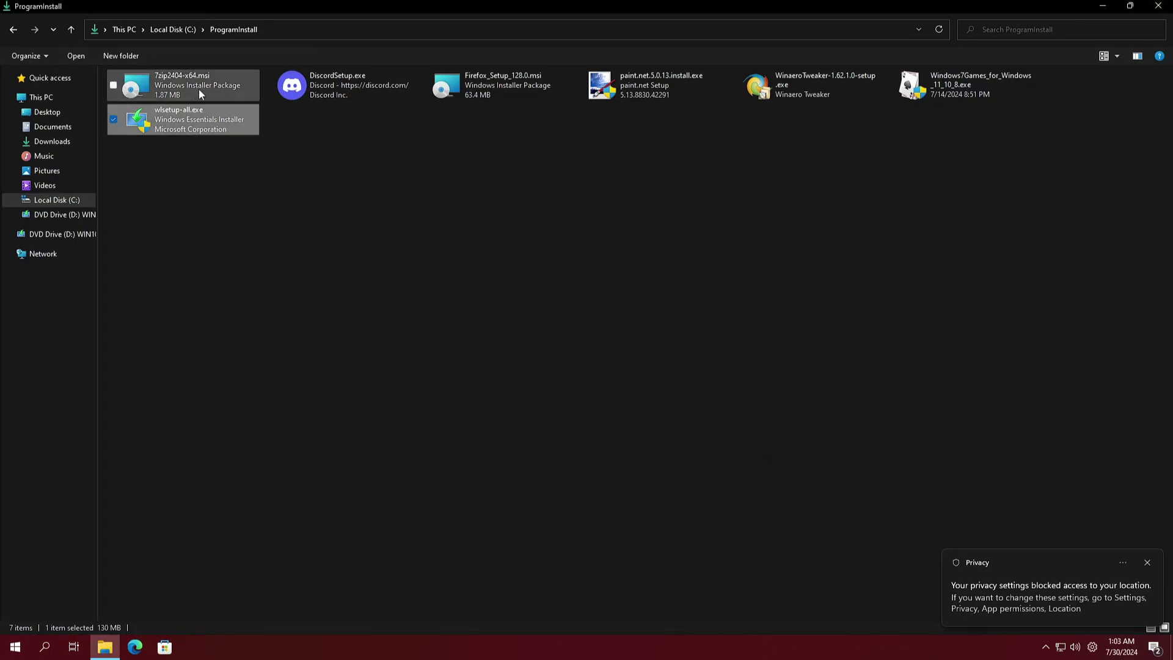
Step: Rerun wlsetup-all.exe, try installing .NET Framework 3.5 and all of Windows Essentials, and close the installer and File Explorer
double_click(197, 116)
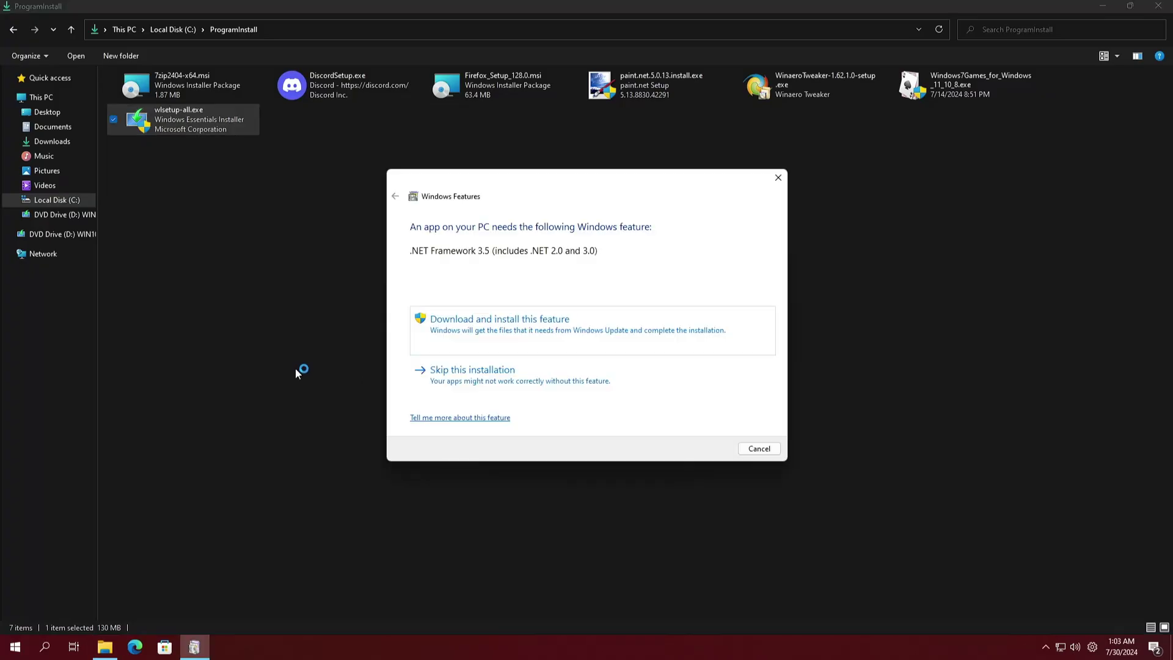
left_click(489, 331)
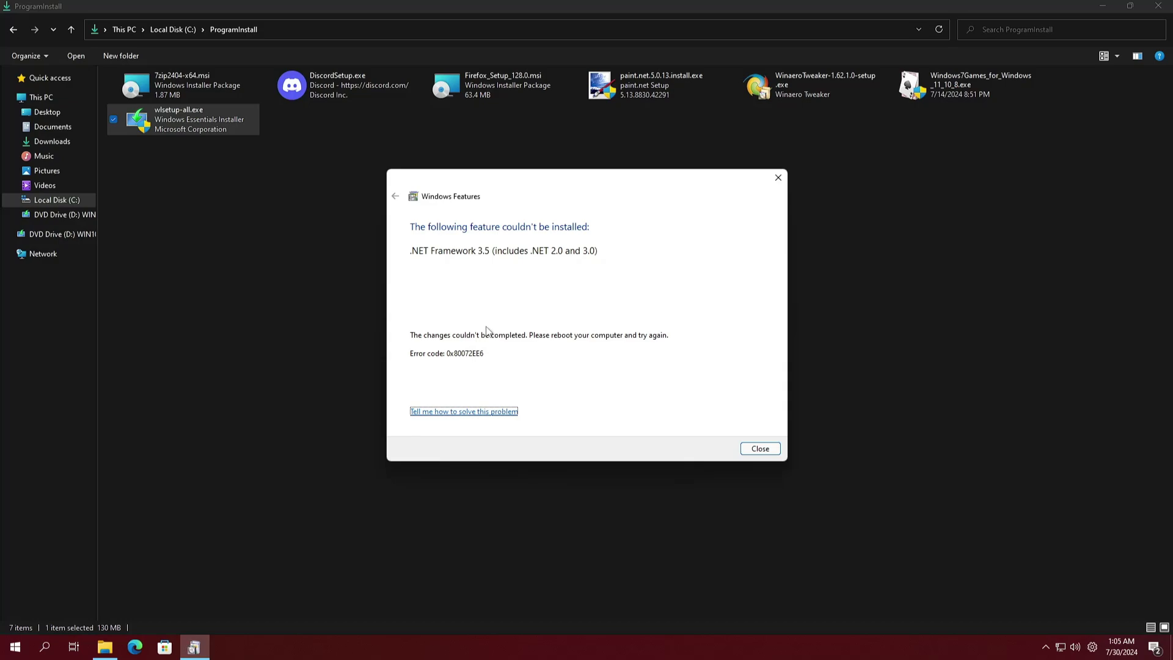
left_click(759, 449)
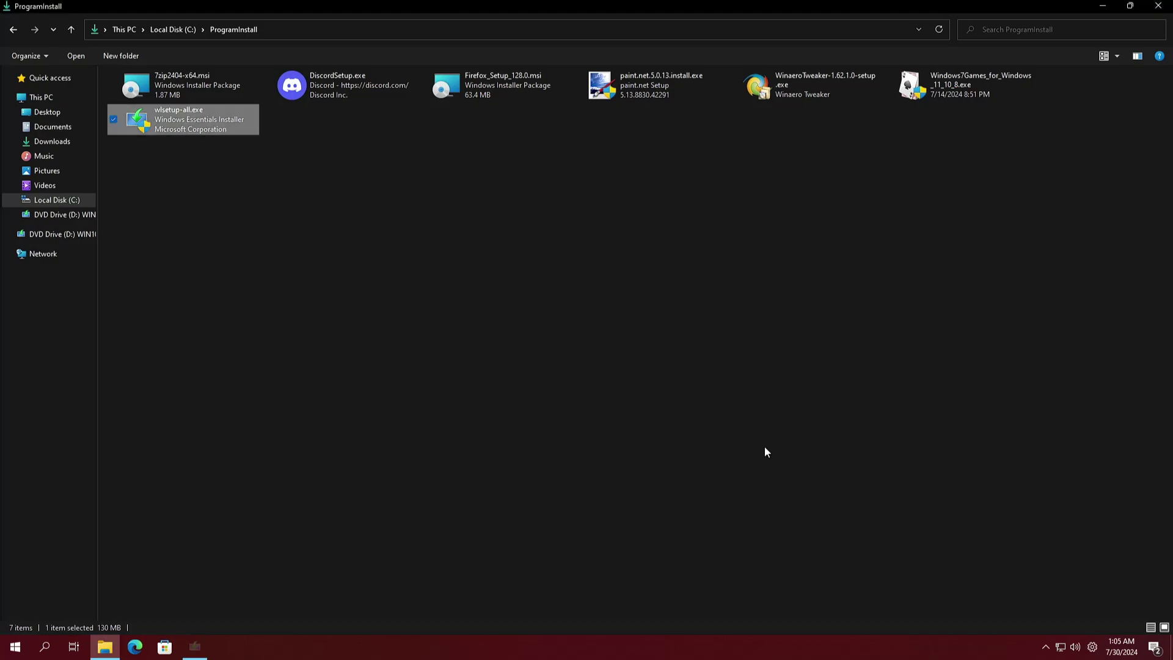
left_click(537, 254)
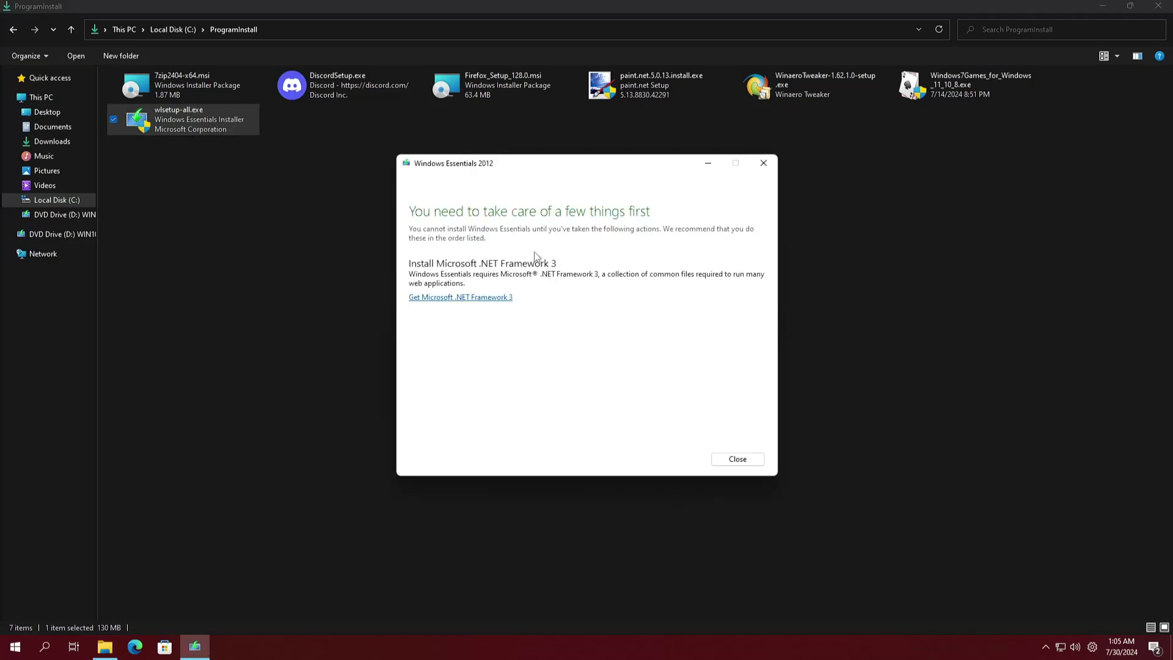
left_click(738, 459)
left_click(1158, 5)
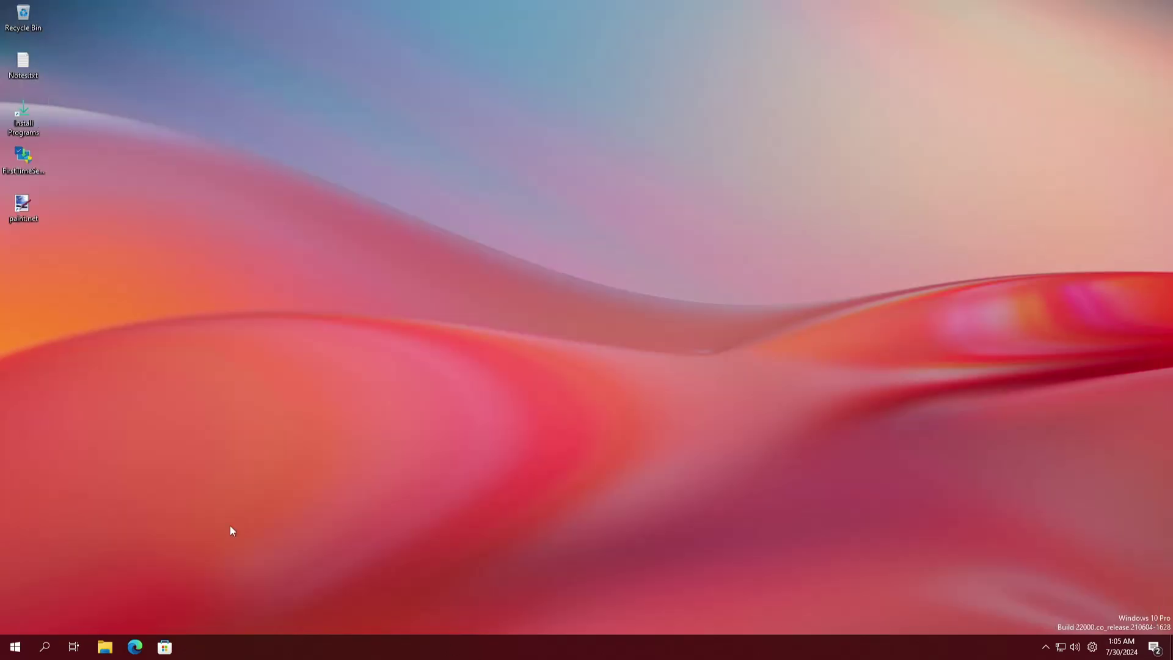
Step: Open Photos from the installed apps, dismiss its sign-in dialog, view the two screenshots, and close the app
left_click(15, 646)
scroll(101, 369, "down", 10)
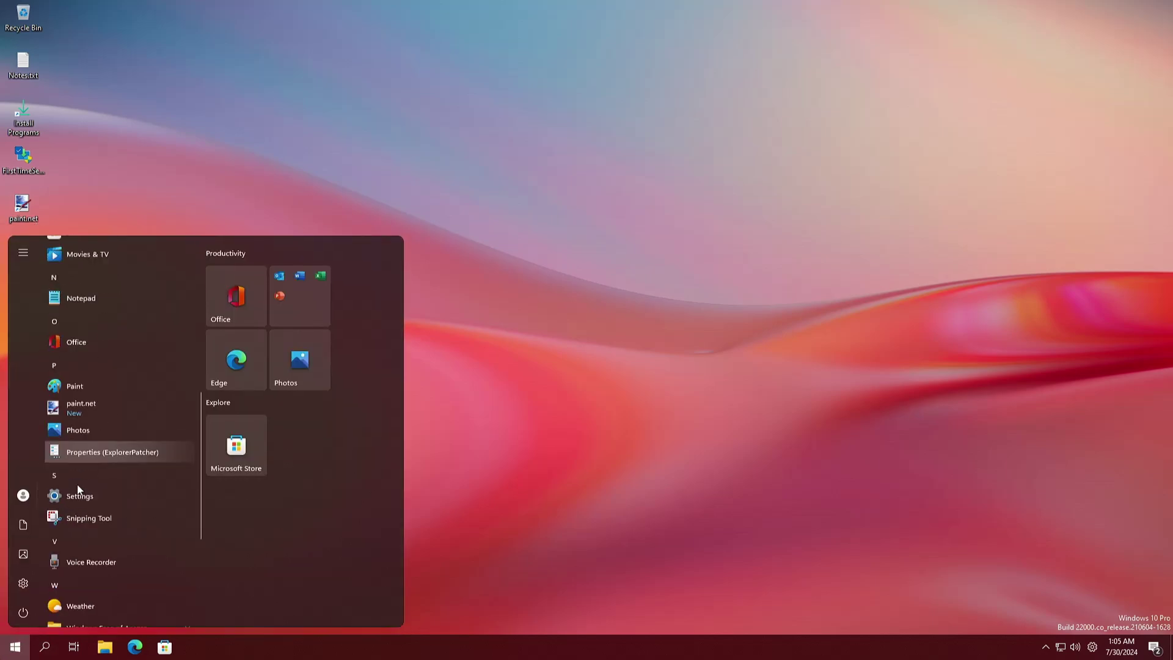
left_click(99, 374)
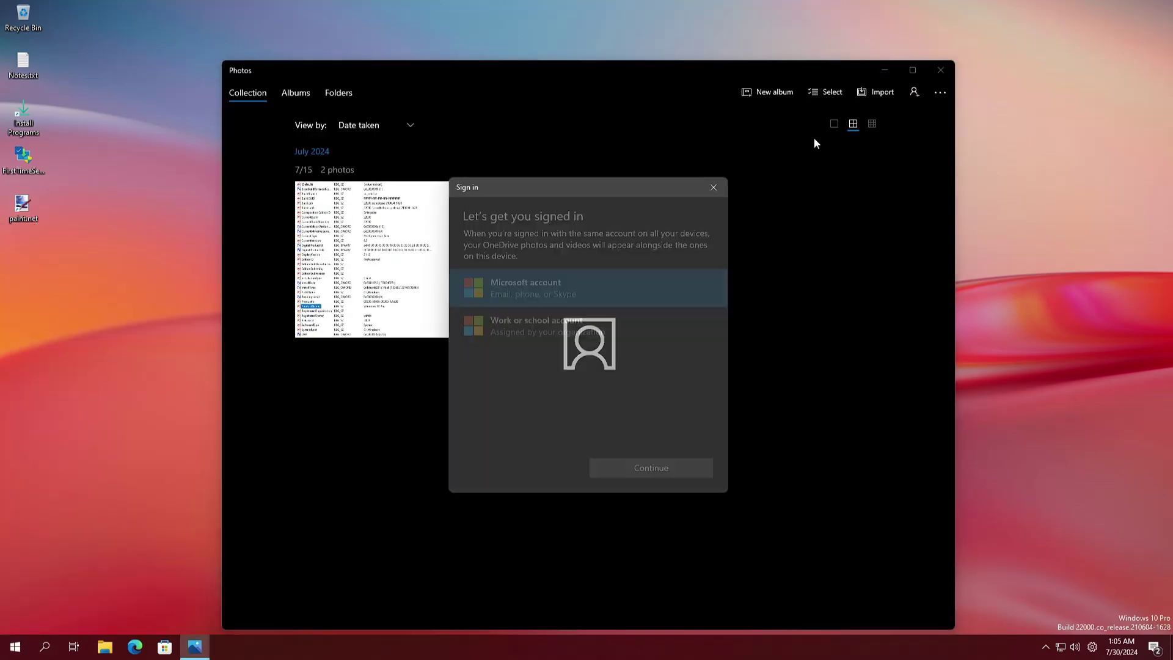
left_click(722, 184)
left_click(523, 252)
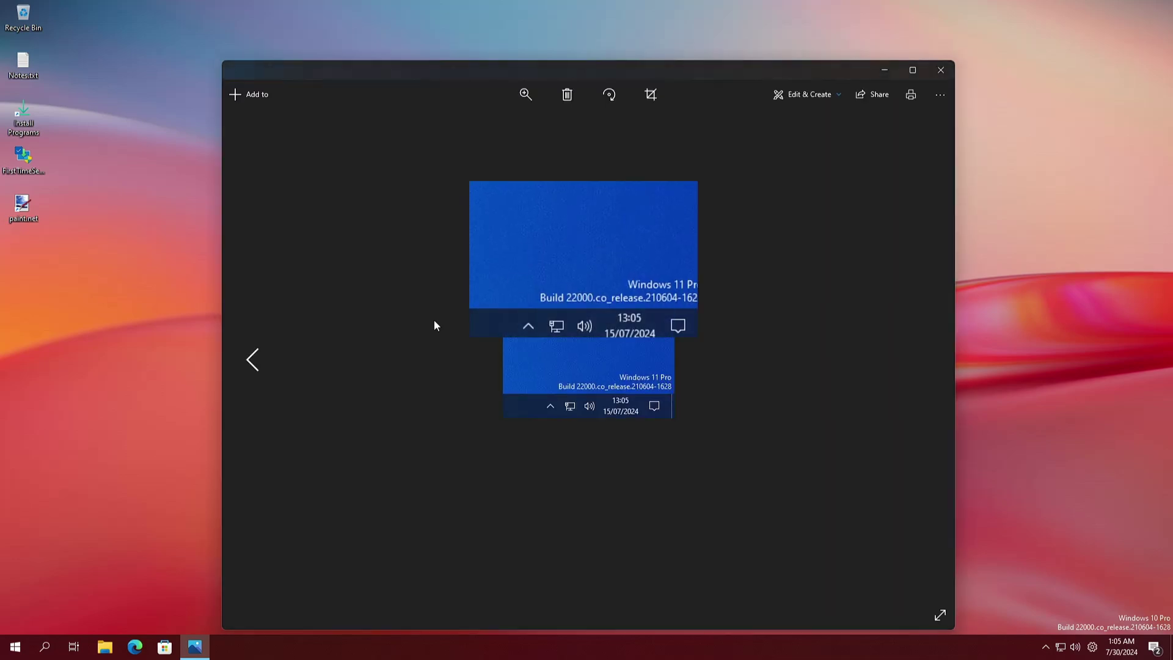
left_click(252, 361)
left_click(941, 68)
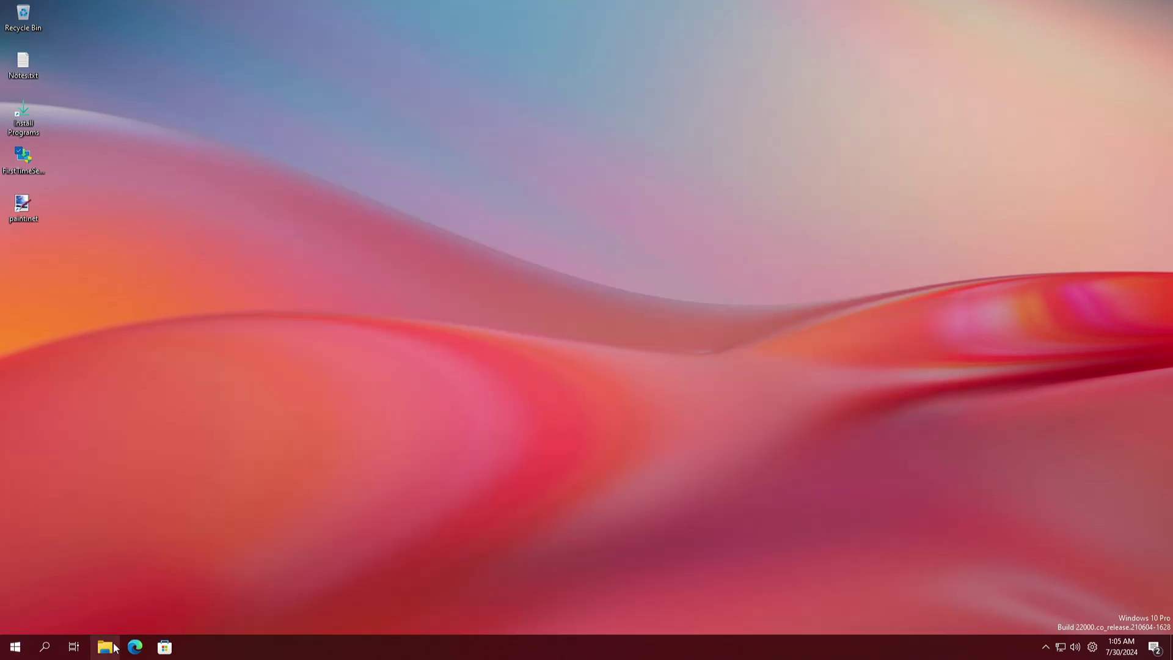
left_click(1047, 649)
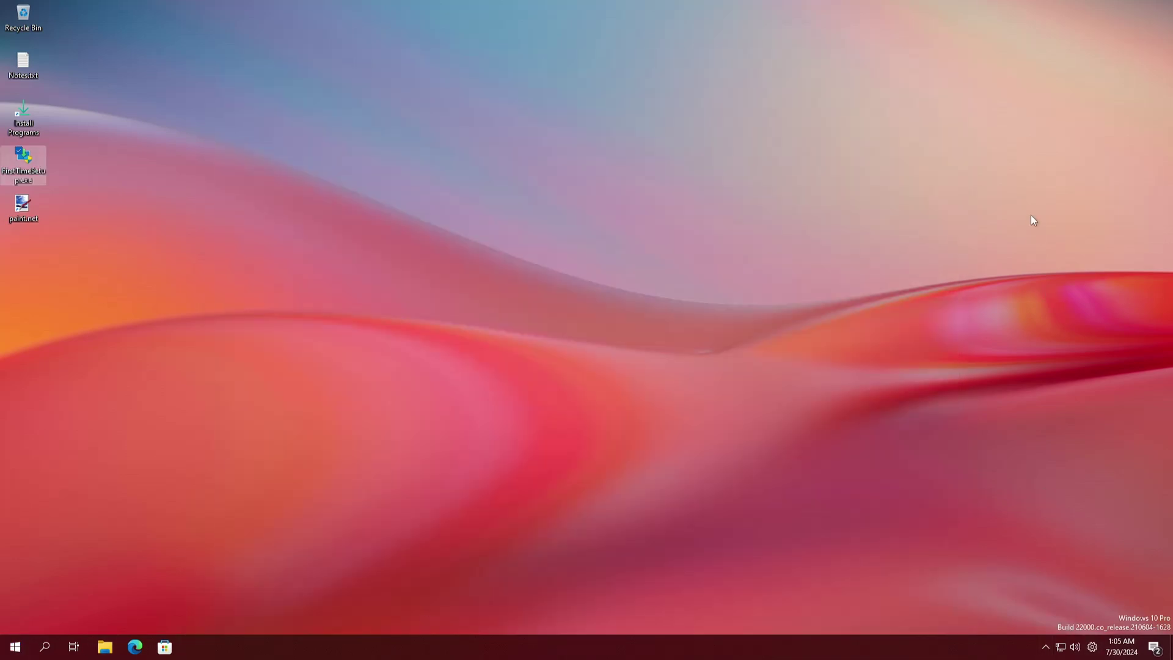
Step: Launch regedit and approve its elevation request to open the Registry Editor
key("super+r")
type("regedit")
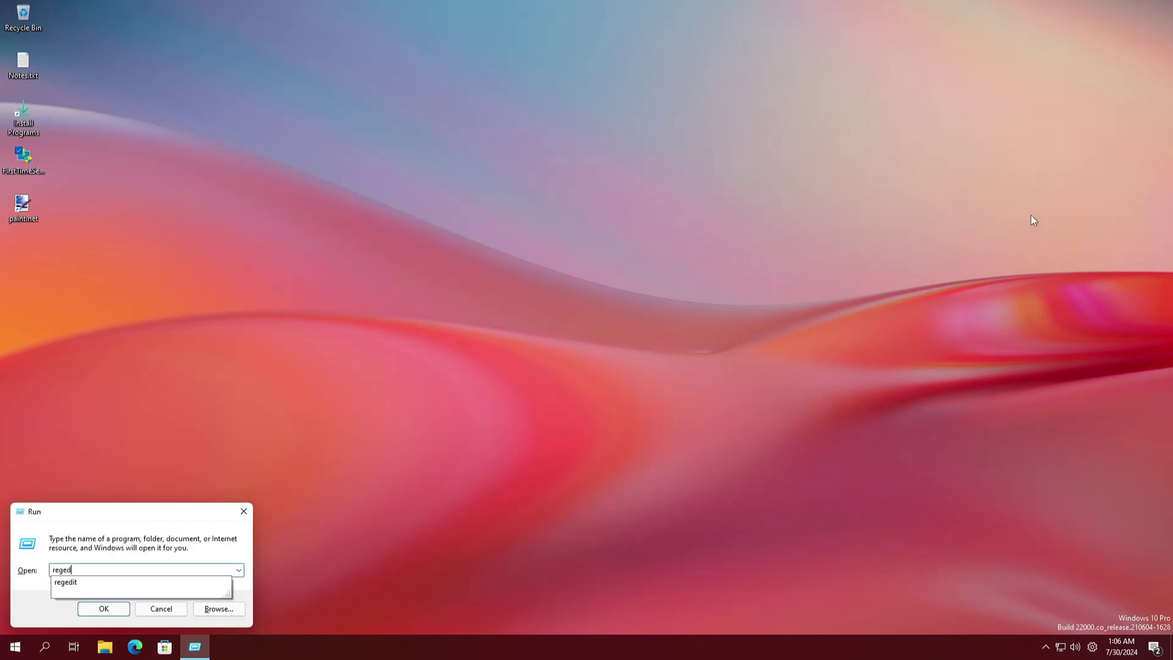
key("Return")
key("Left")
key("Return")
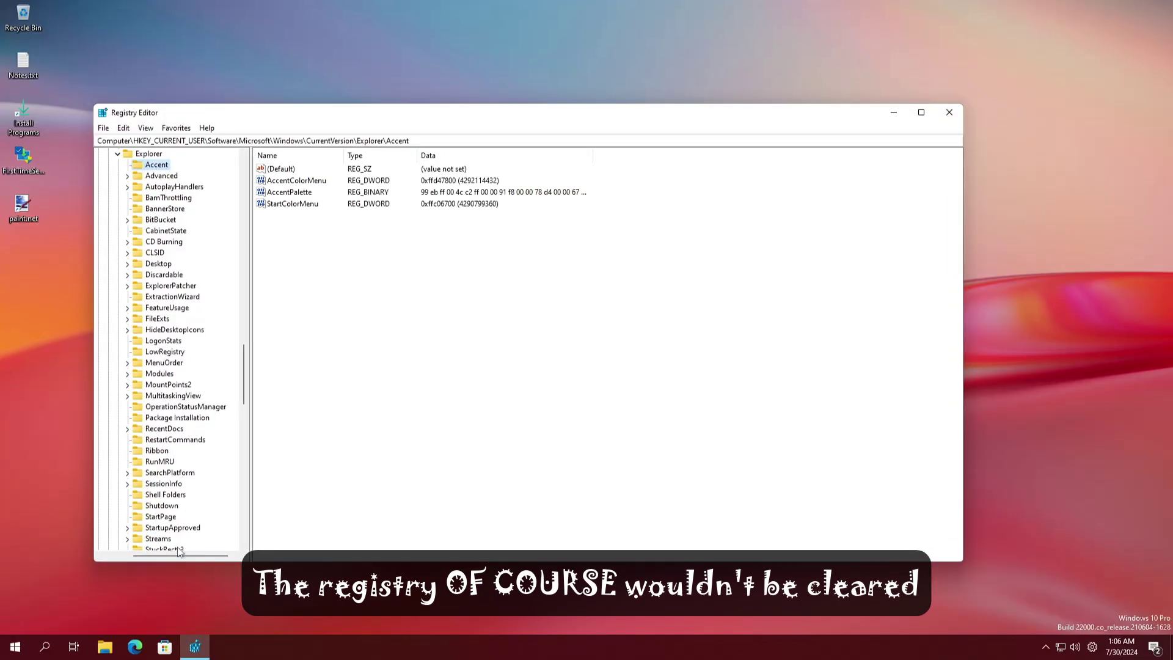
Step: Collapse the expanded registry branches from Explorer up to HKEY_CURRENT_USER, and close the Registry Editor
left_click_drag(179, 554, 151, 554)
scroll(164, 370, "up", 6)
left_click(159, 352)
scroll(158, 352, "up", 8)
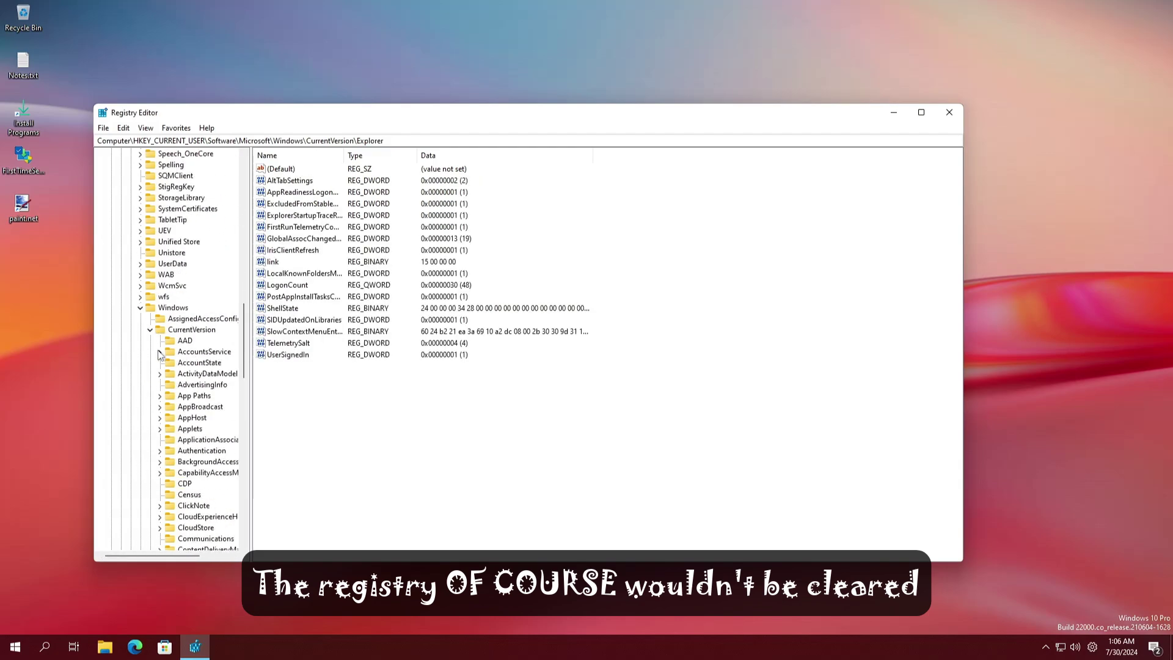
left_click(149, 329)
left_click(140, 308)
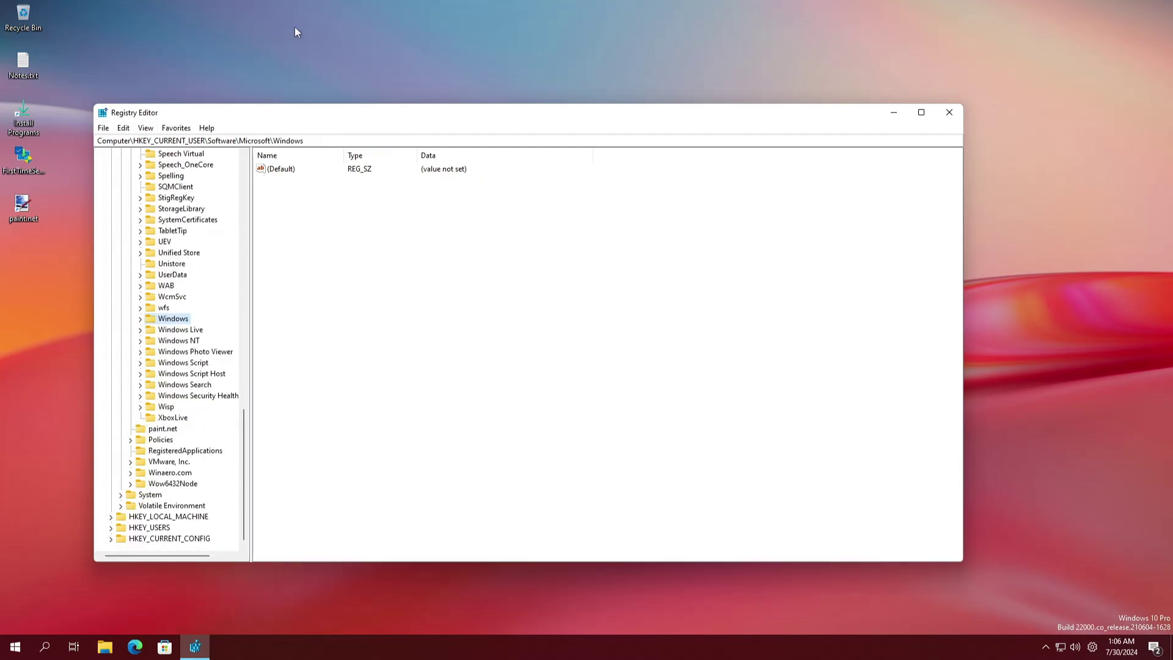
scroll(106, 367, "up", 20)
left_click(130, 352)
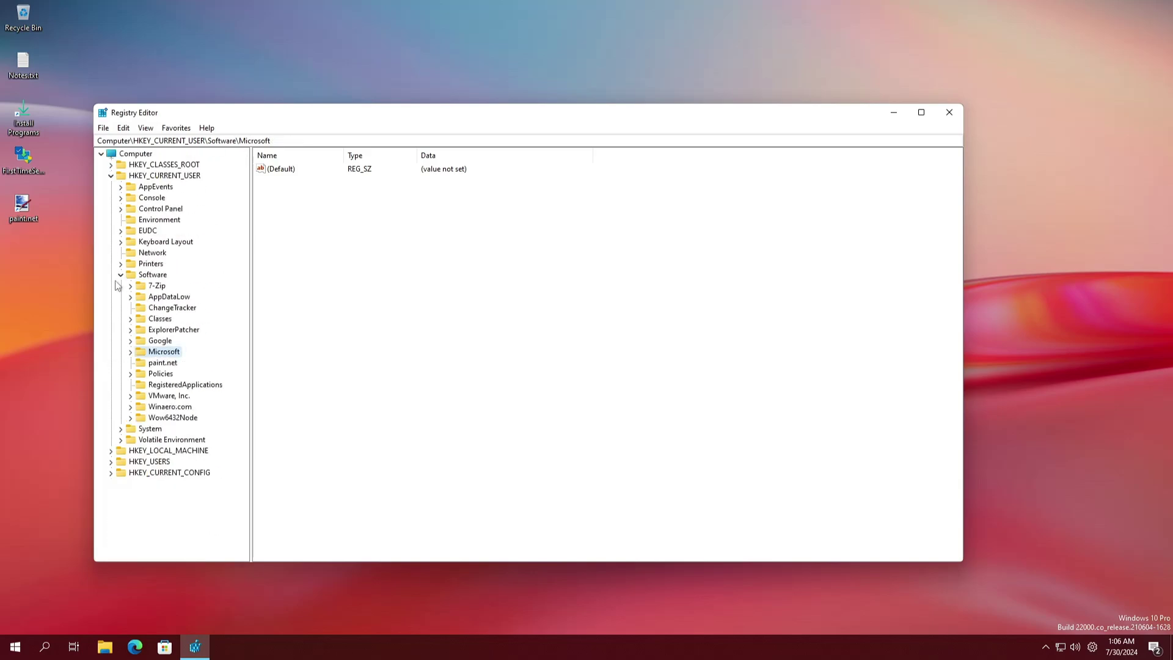
left_click(120, 275)
left_click(111, 176)
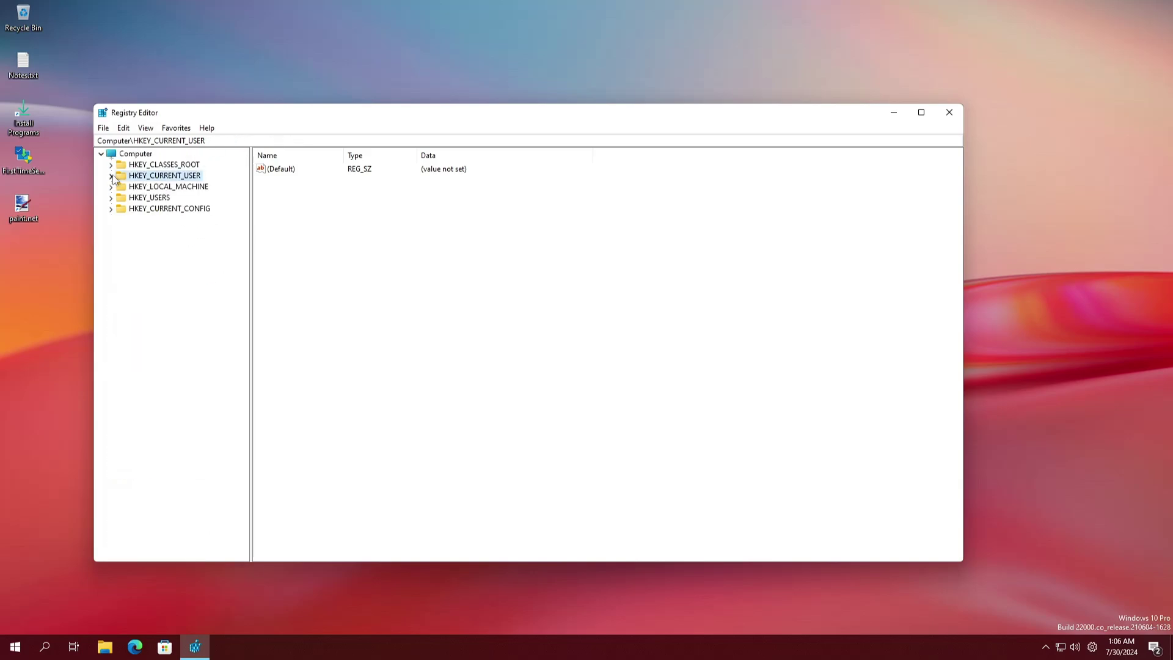
left_click(942, 114)
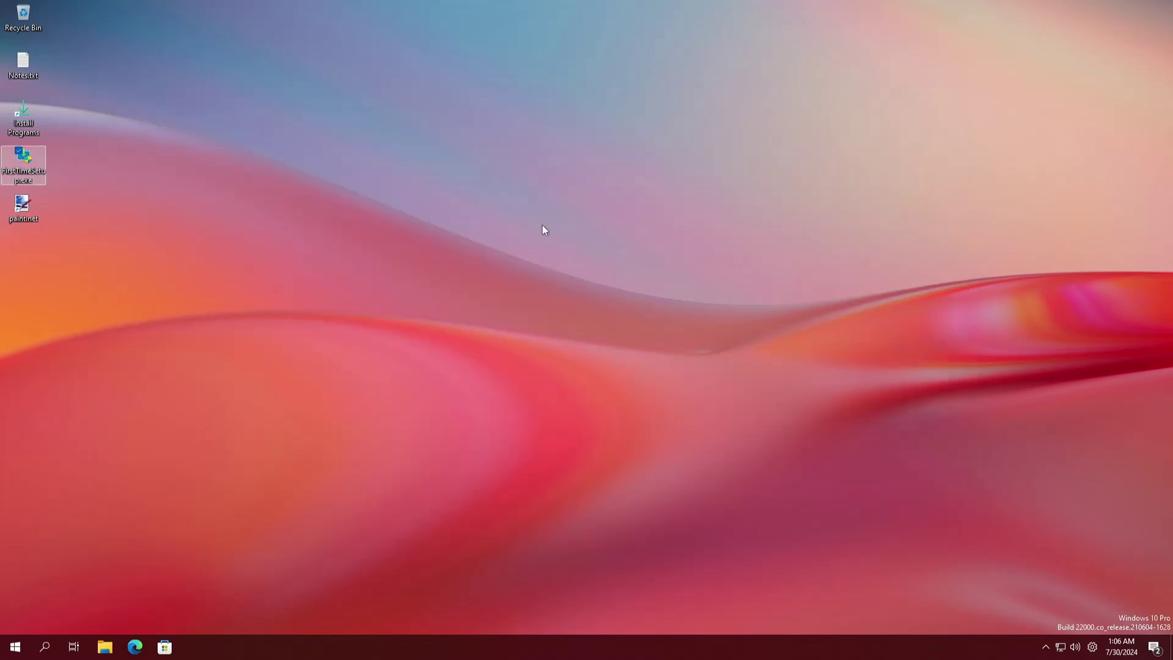
Step: Open a Command Prompt window with cmd and enter random test text such as "yugjn;" on the command line
key("super+r")
type("cmd")
key("Return")
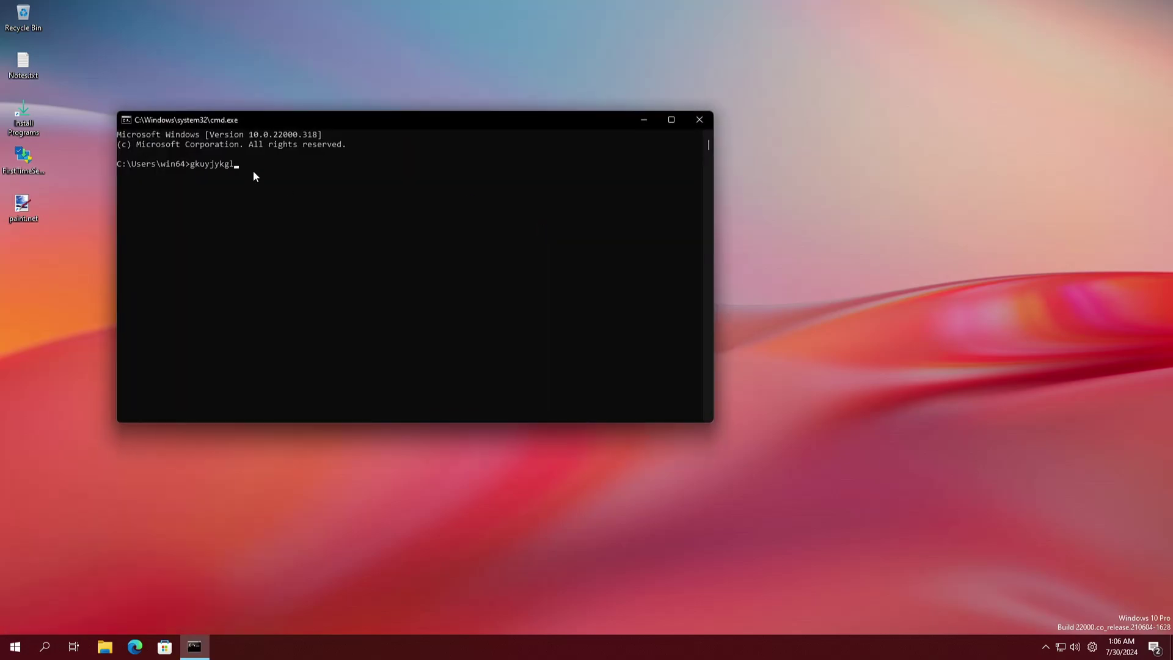
Step: Try to delete system32 by running "del system32" from the user folder in the Command Prompt
type("del system")
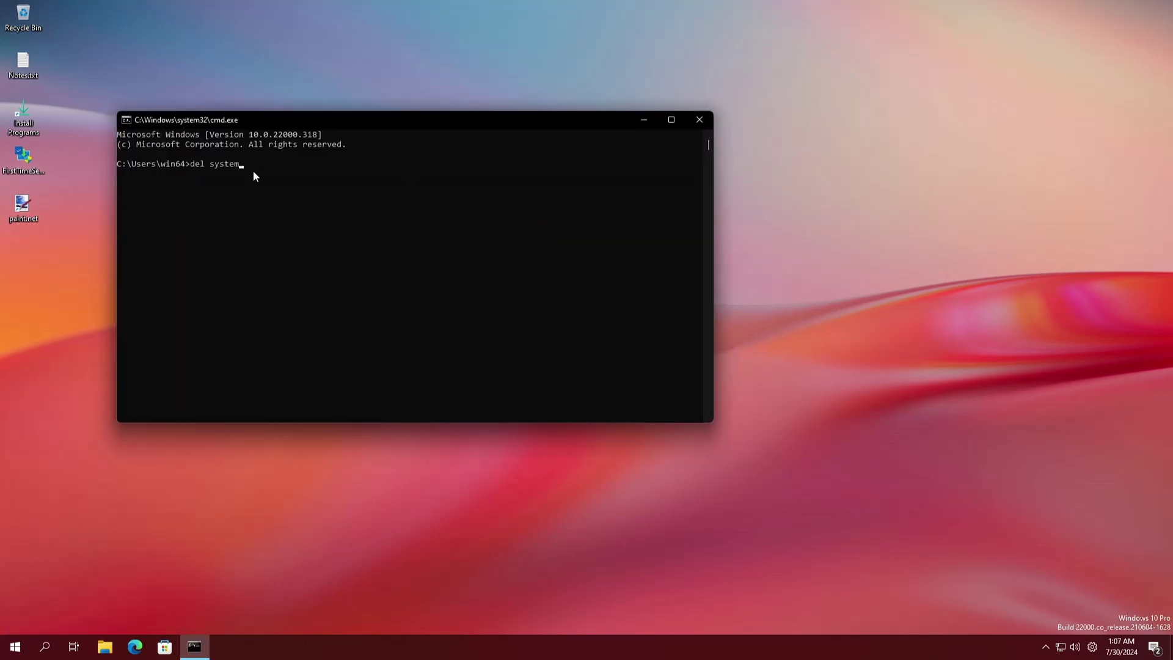
Step: Open a Command Prompt window with cmd and enter random test text such as "yugjn;" on the command line
Step: Try to delete system32 by running "del system32" from the user folder in the Command Prompt
type("32")
key("Return")
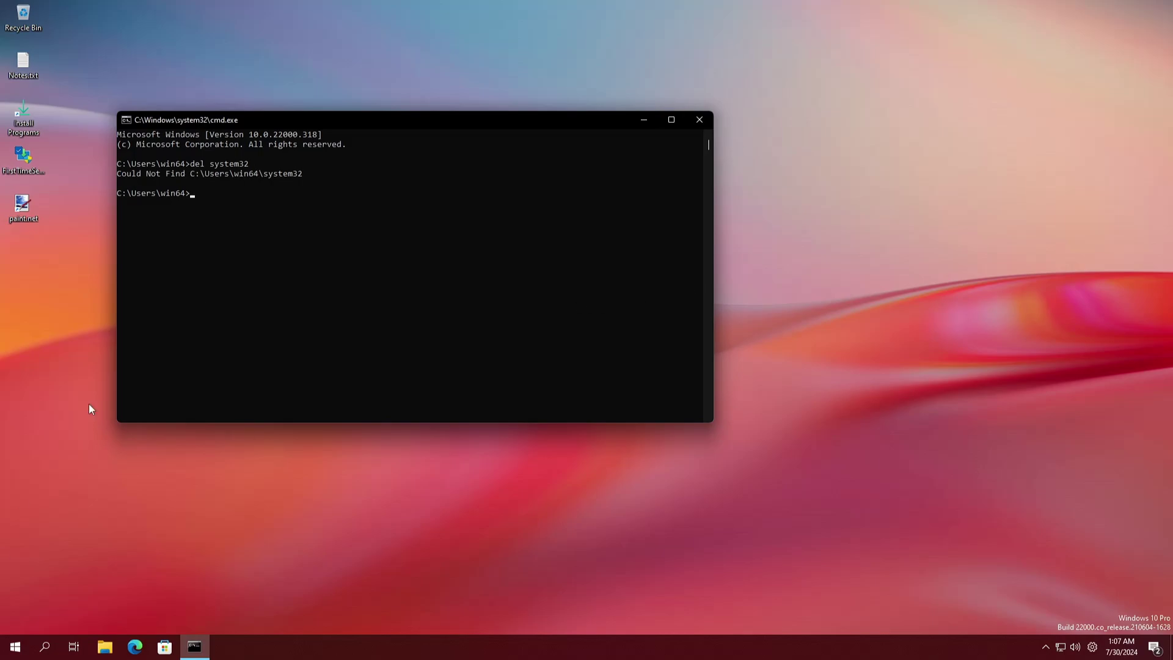
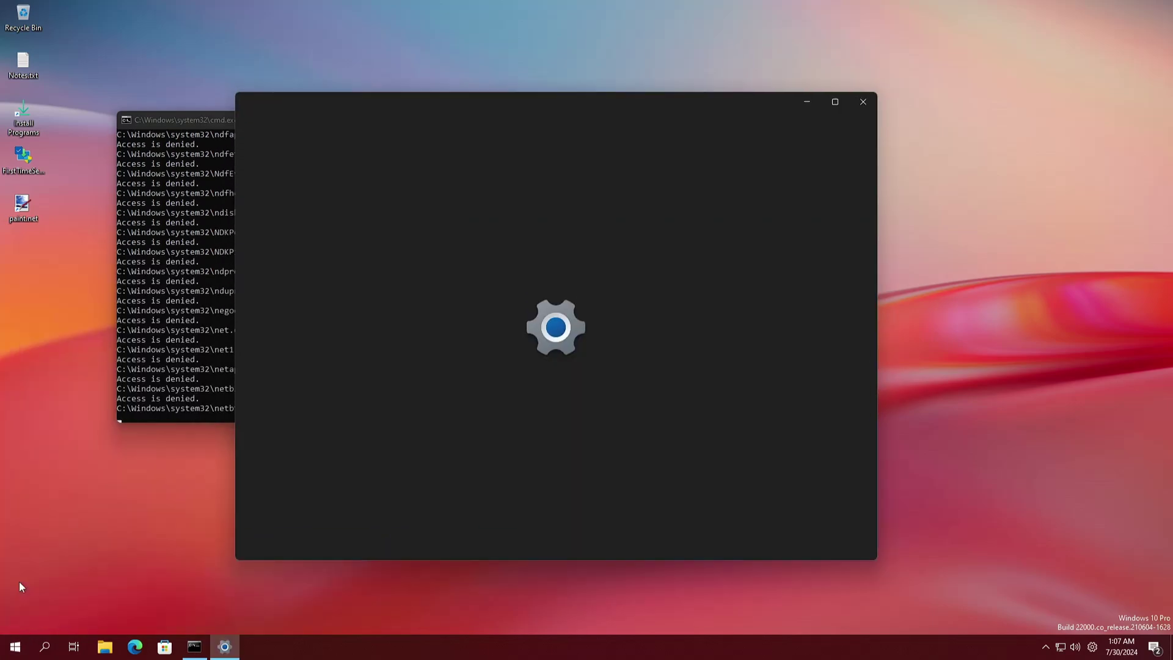
Step: Check for updates in Windows Update, look into the Windows Insider Program page, and close Settings
left_click(300, 471)
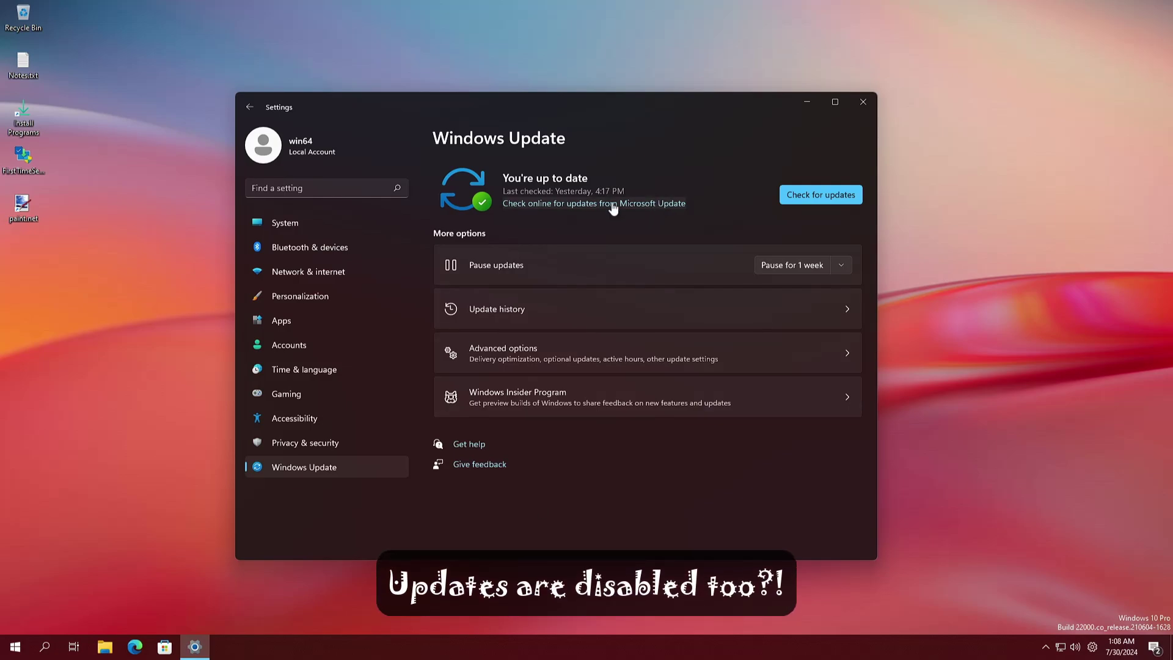
left_click(825, 199)
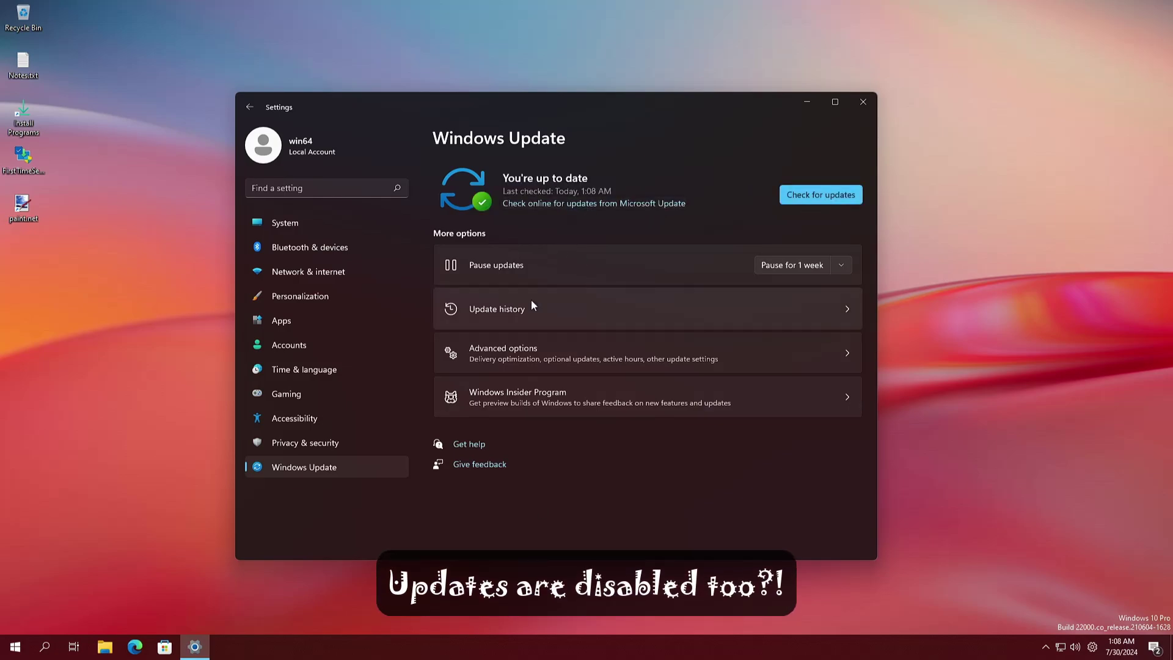
left_click(549, 386)
left_click(495, 144)
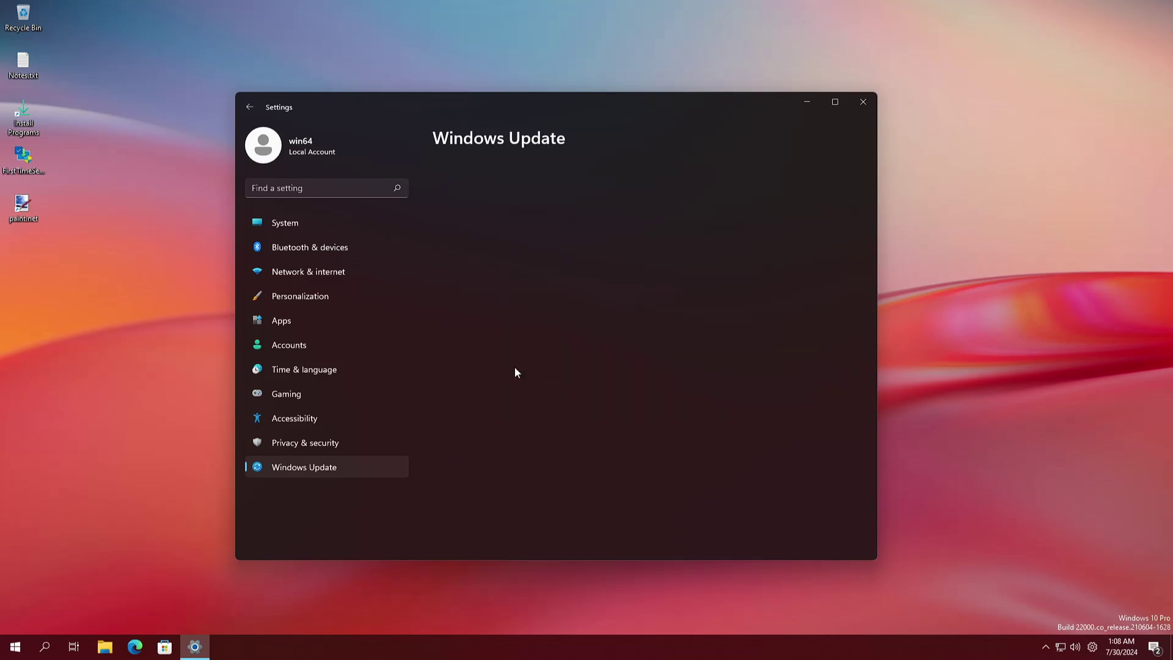
left_click(861, 102)
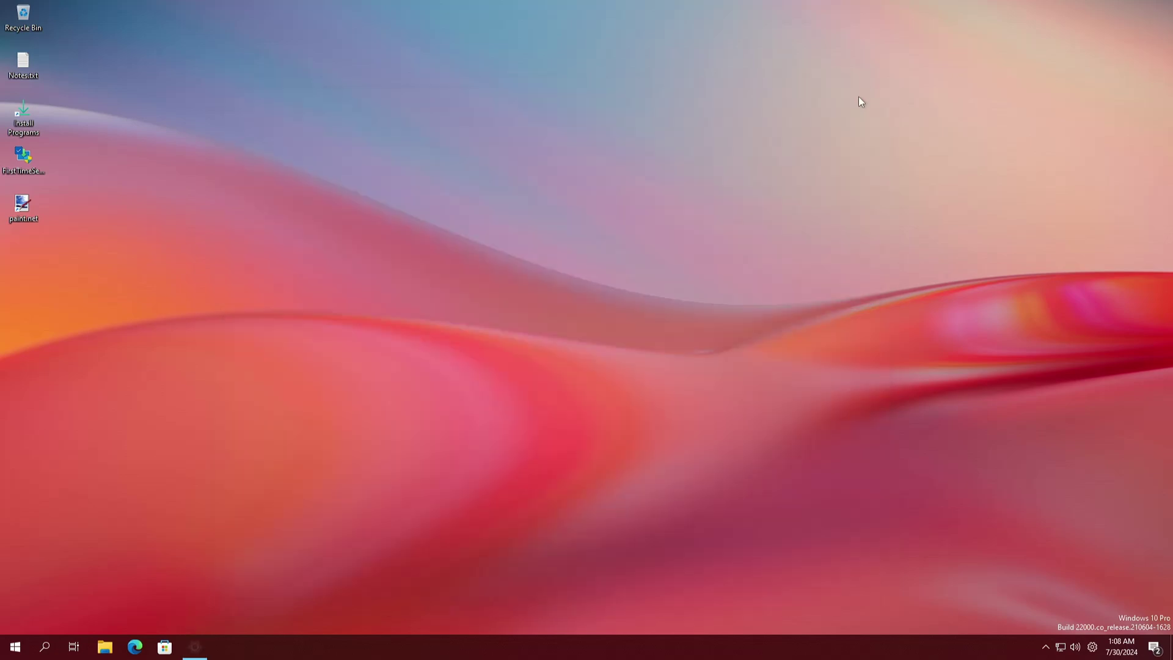
Step: Search the system for "touch" and open the Touch keyboard personalization settings
key("super")
type("bj")
key("BackSpace")
key("BackSpace")
type("fe")
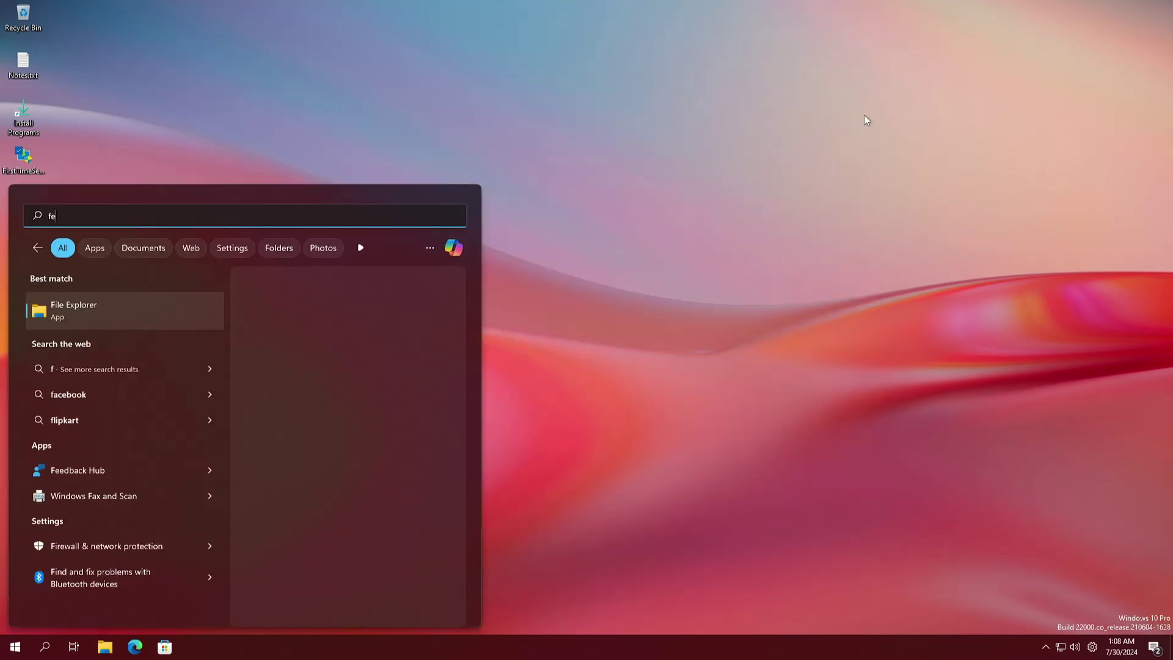
key("BackSpace")
key("BackSpace")
type("touc")
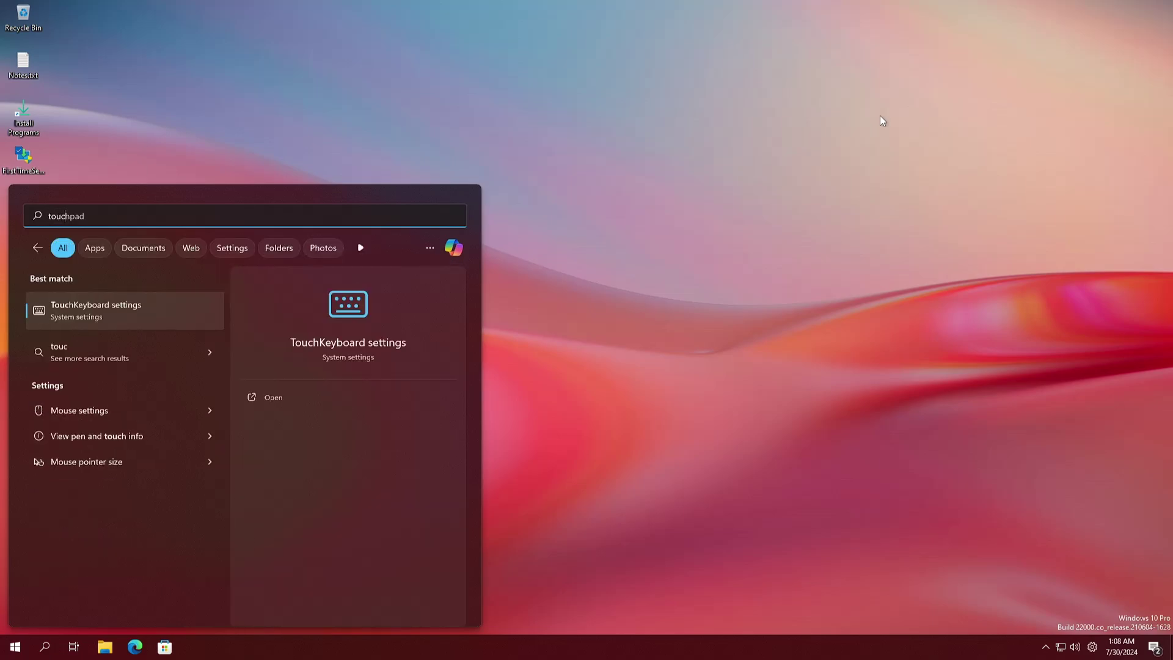
type("hpad")
key("BackSpace")
key("BackSpace")
key("BackSpace")
key("BackSpace")
key("BackSpace")
left_click(99, 410)
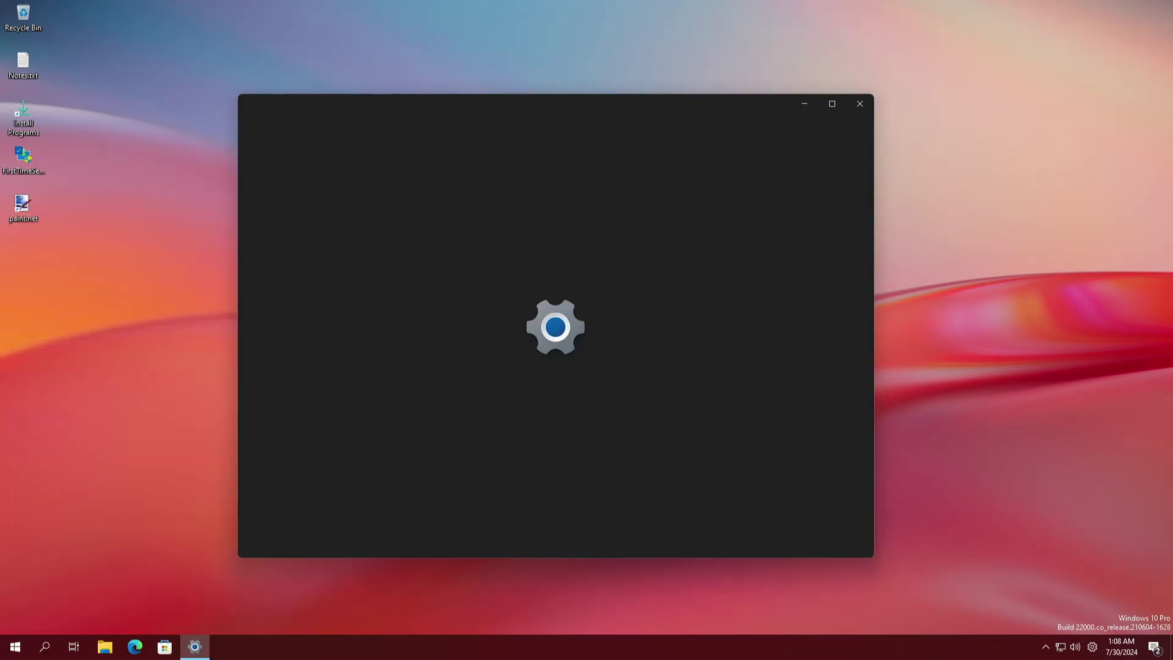
Step: Look at the system tray options in the taskbar properties, and close both Settings and Properties
right_click(981, 644)
left_click(1012, 604)
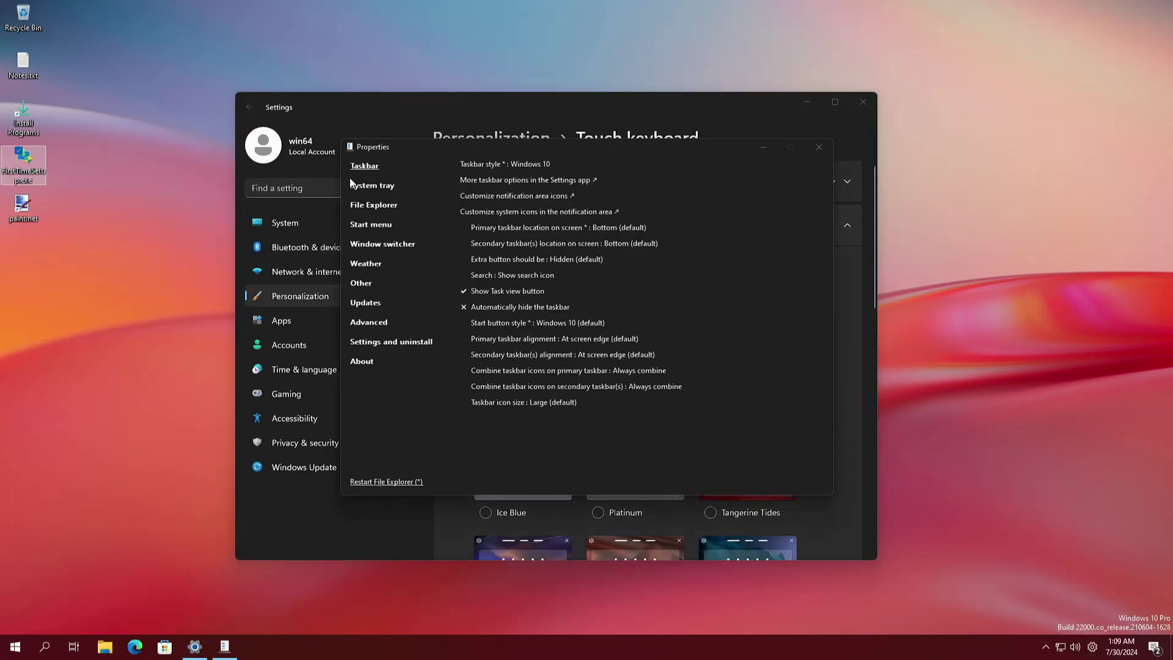
left_click(369, 185)
left_click(855, 338)
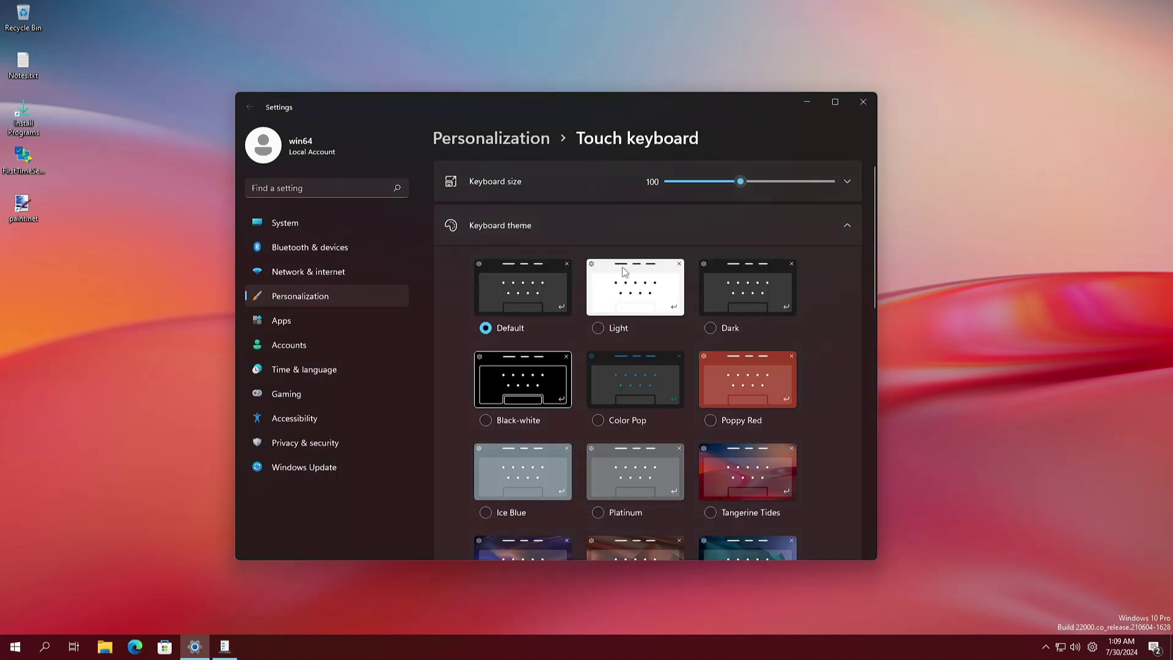
left_click(858, 100)
left_click(819, 146)
Step: Reopen the taskbar properties, restart File Explorer from there, and close Properties
right_click(306, 653)
left_click(328, 603)
left_click(386, 482)
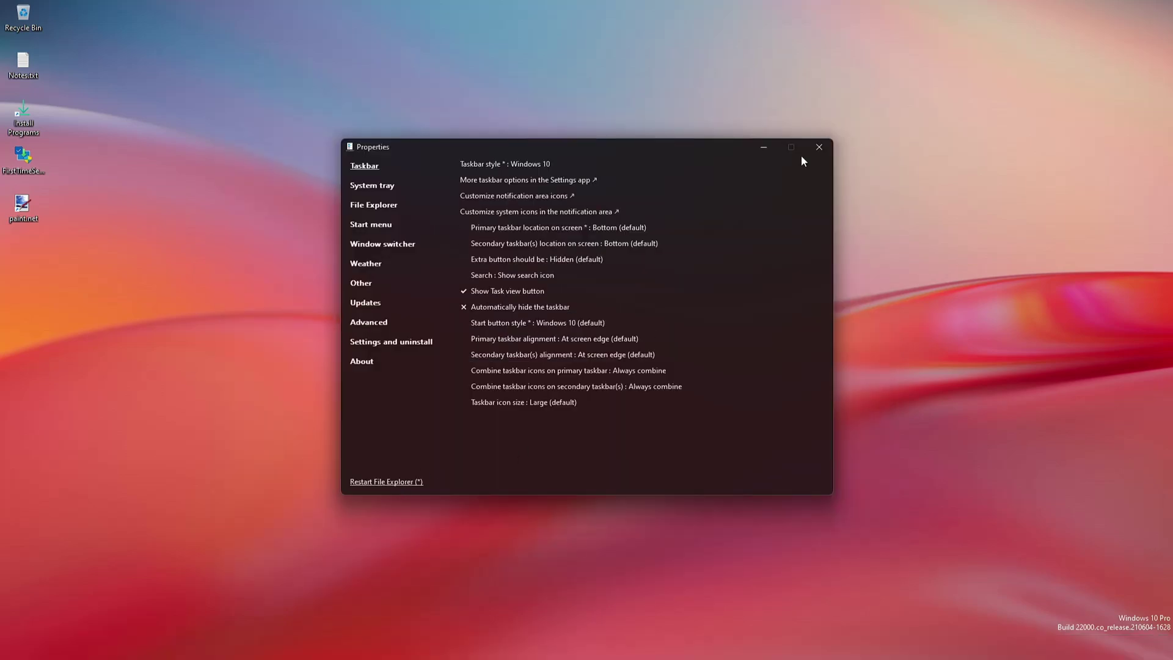
left_click(819, 147)
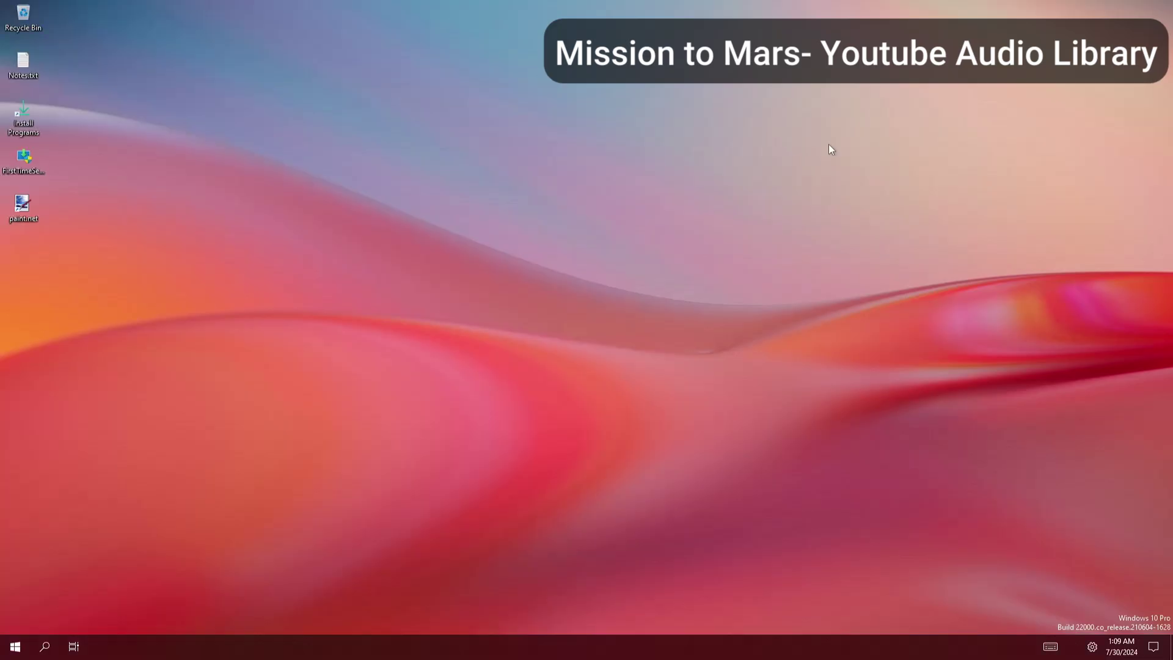
Step: Dismiss the VMware Tools notification, open the touch keyboard, and switch it to the full layout with a number row
right_click(1070, 650)
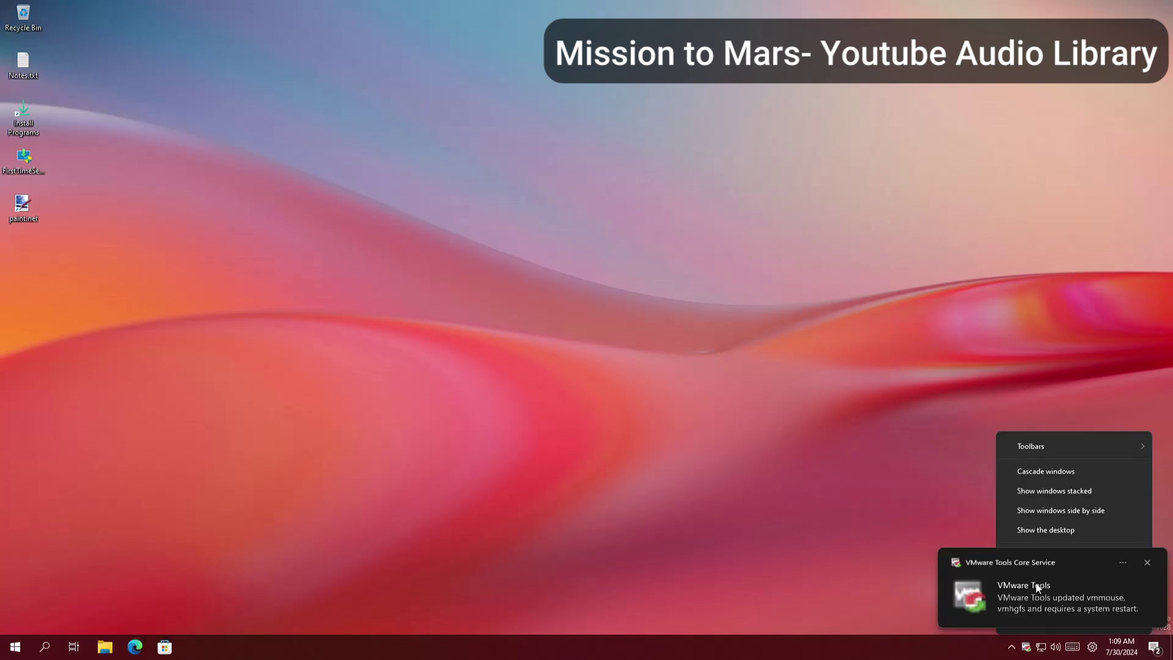
left_click(1153, 564)
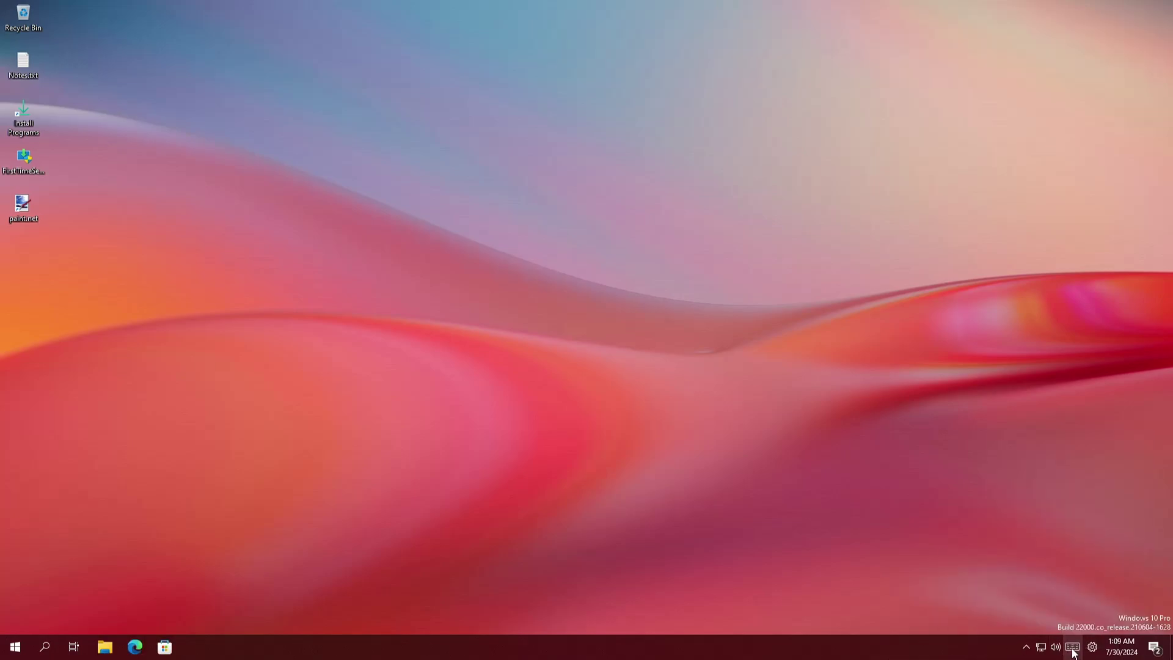
left_click(1072, 649)
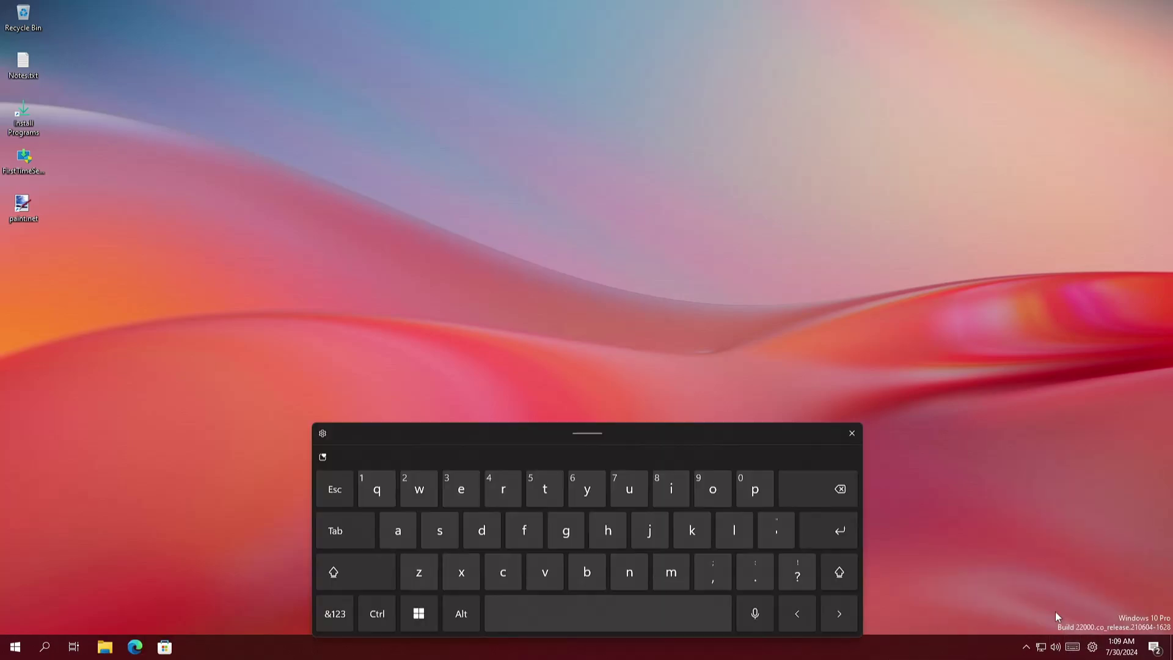
left_click(319, 433)
mouse_move(379, 461)
left_click(530, 512)
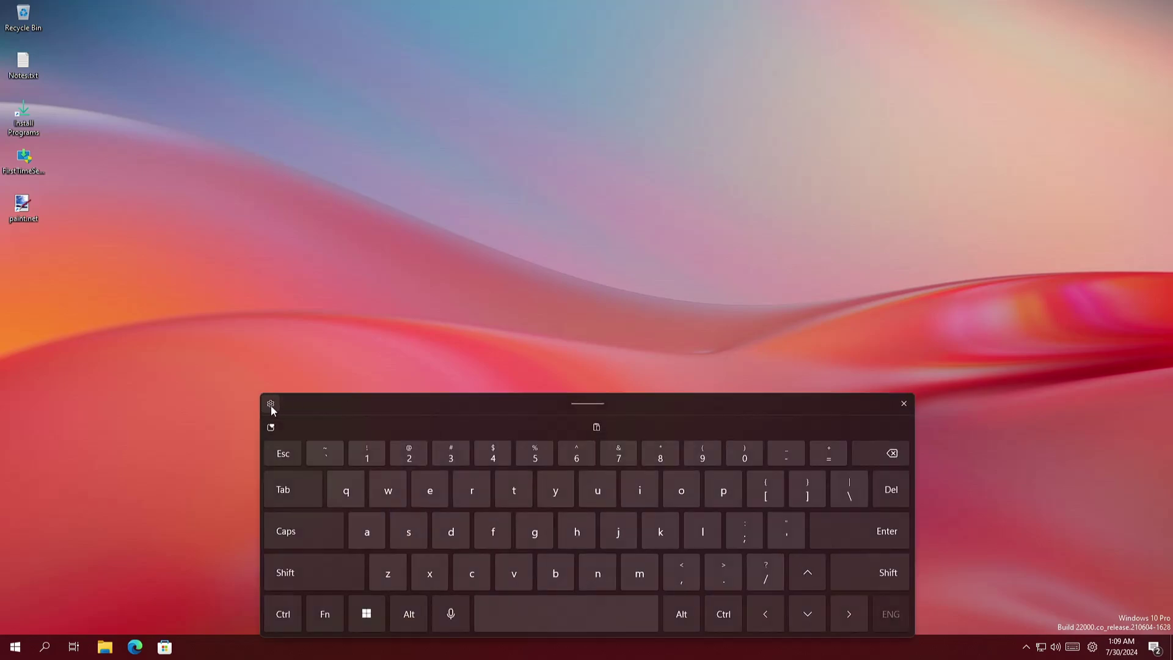
Step: Open the touch keyboard's theme and size settings and set the keyboard size to 200
left_click(271, 405)
left_click(307, 482)
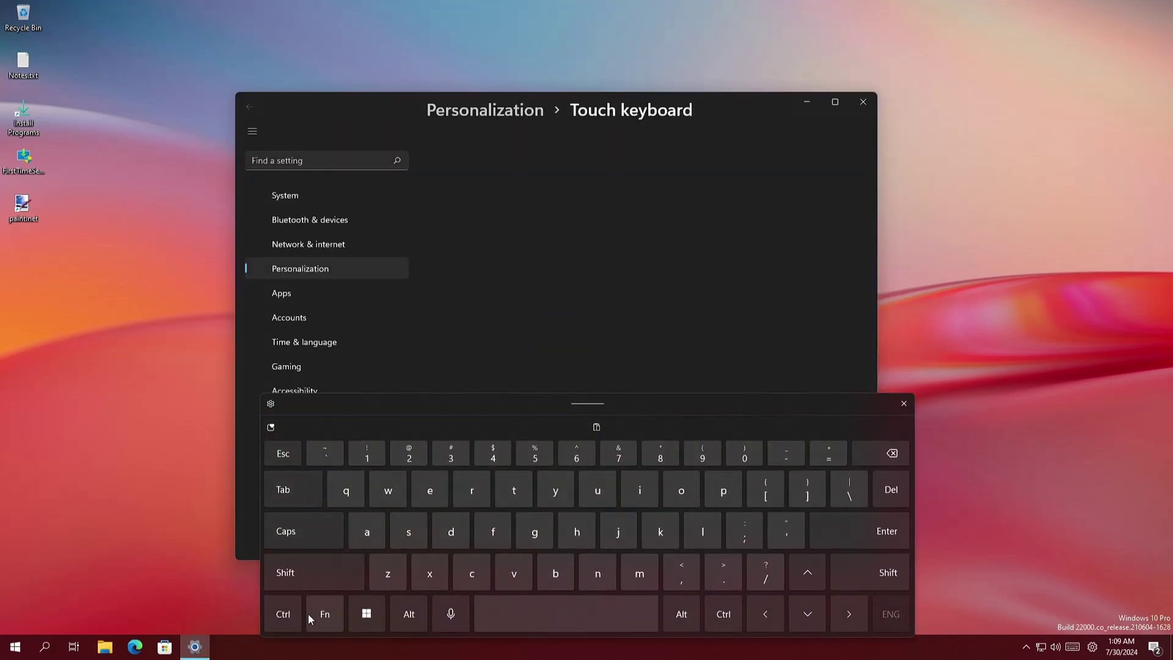
left_click(903, 404)
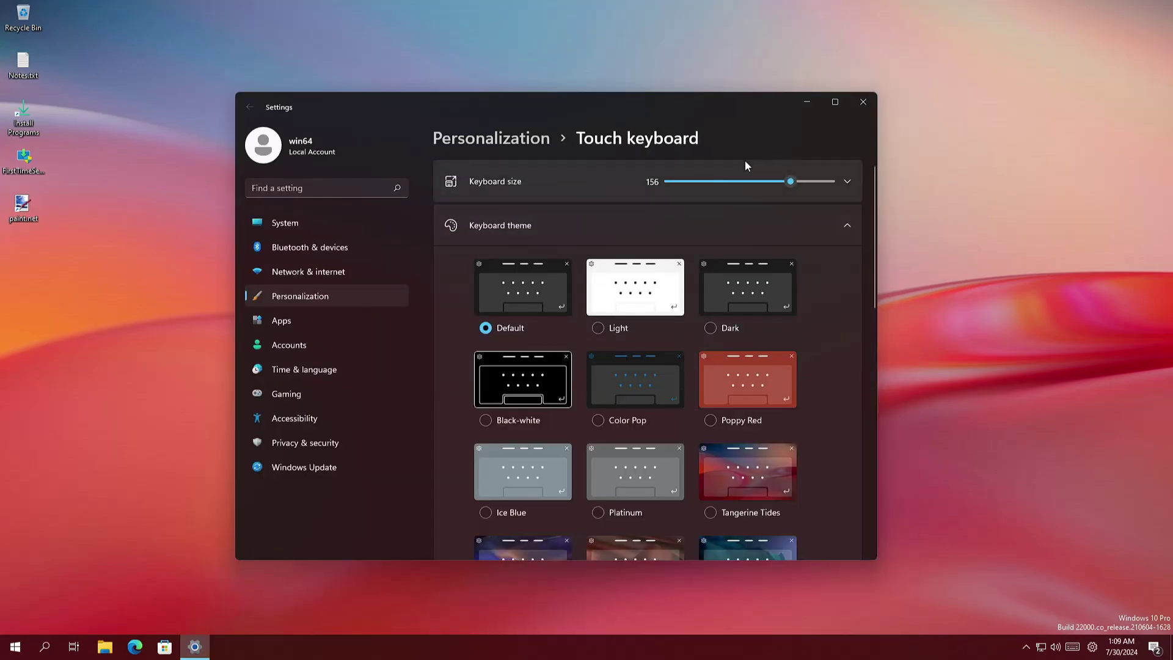
left_click_drag(790, 182, 839, 207)
left_click(848, 185)
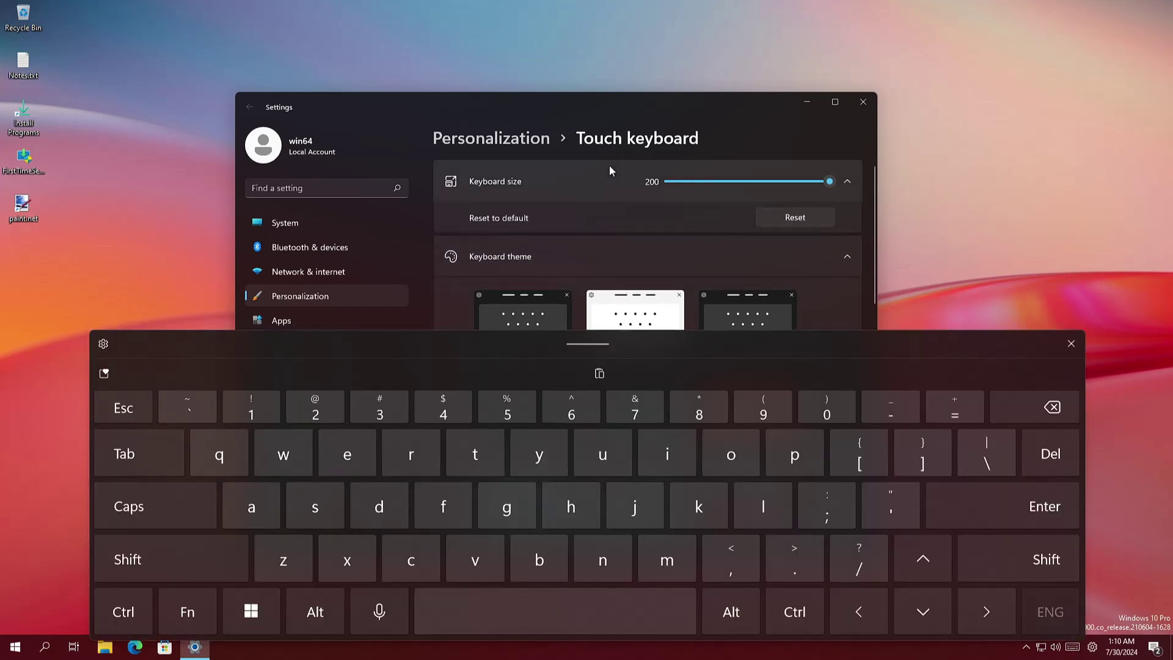
mouse_move(585, 344)
left_mouse_down()
mouse_move(578, 529)
mouse_move(588, 320)
left_mouse_up()
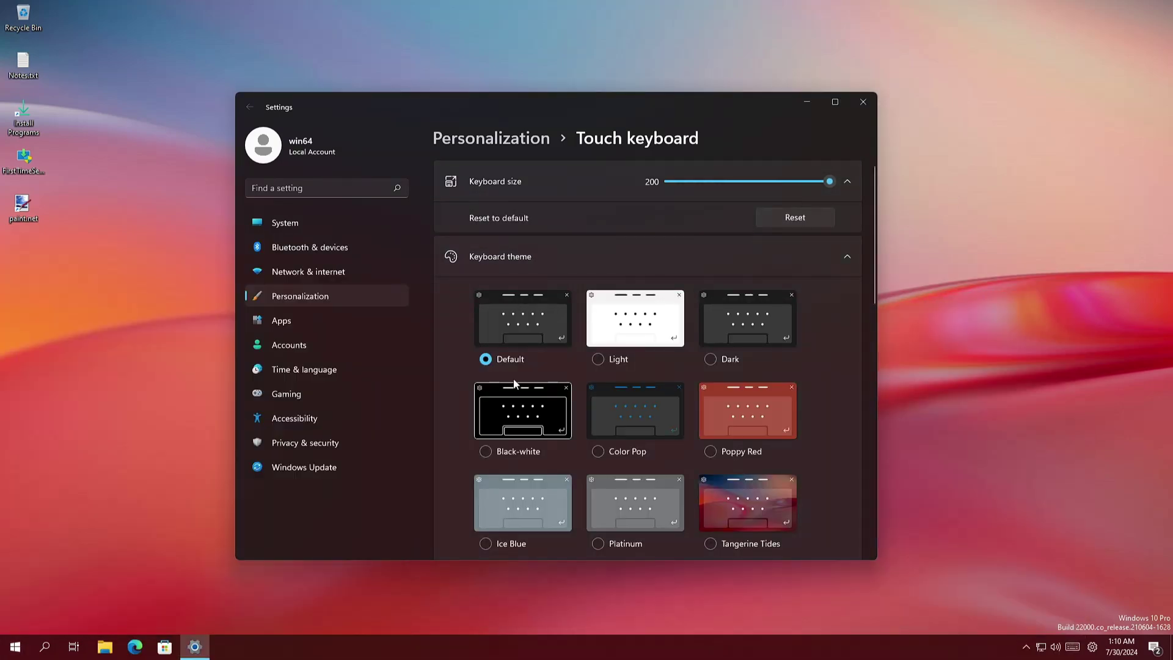
Step: Set the keyboard theme to Light, preview it on the touch keyboard, and close Settings
scroll(514, 383, "down", 10)
scroll(614, 330, "up", 10)
left_click(1072, 648)
left_click(1052, 358)
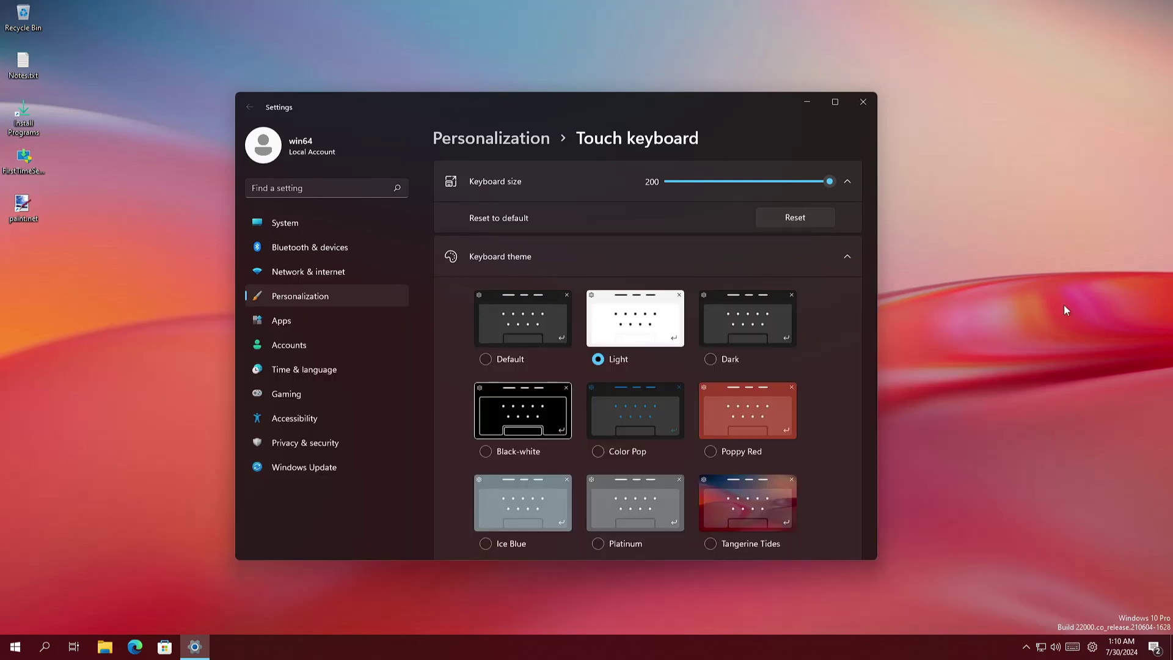
left_click(863, 103)
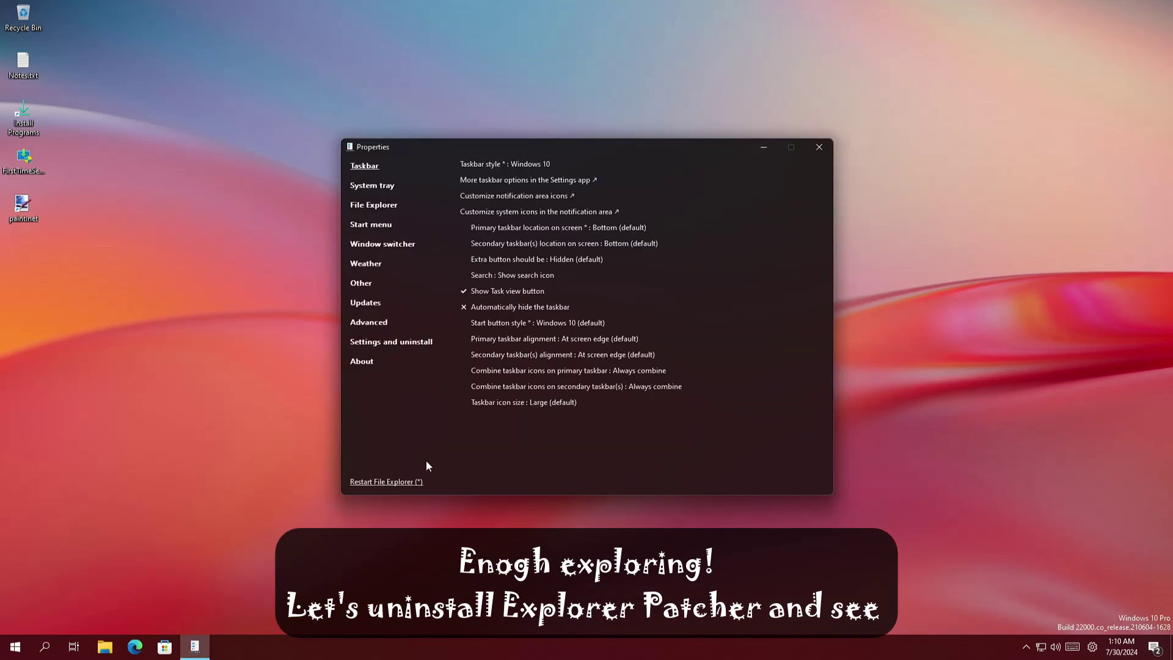
Step: Uninstall ExplorerPatcher from its settings and uninstall options, allowing ep_setup.exe to make changes
left_click(405, 341)
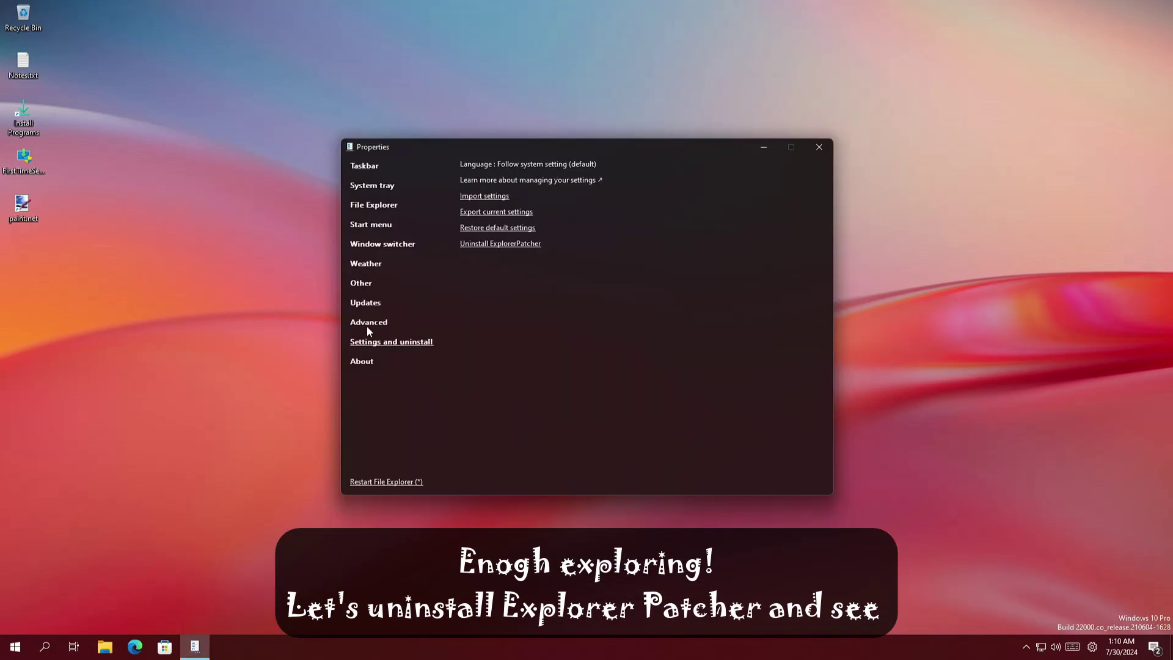
left_click(483, 244)
left_click(629, 364)
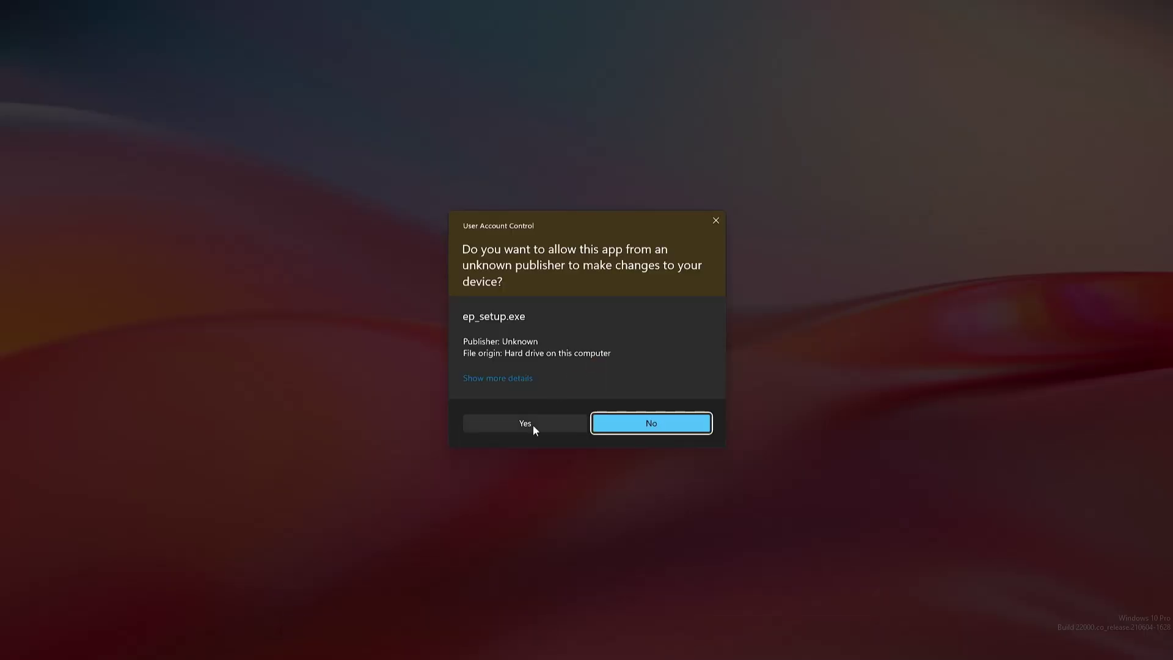
left_click(532, 424)
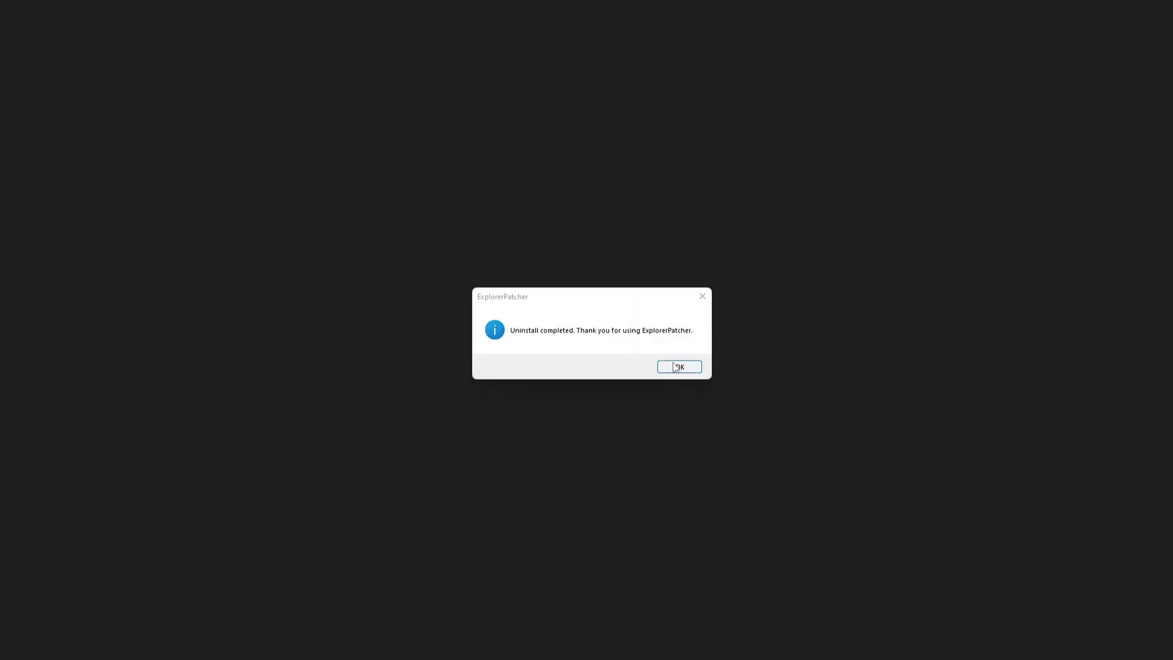
left_click(678, 367)
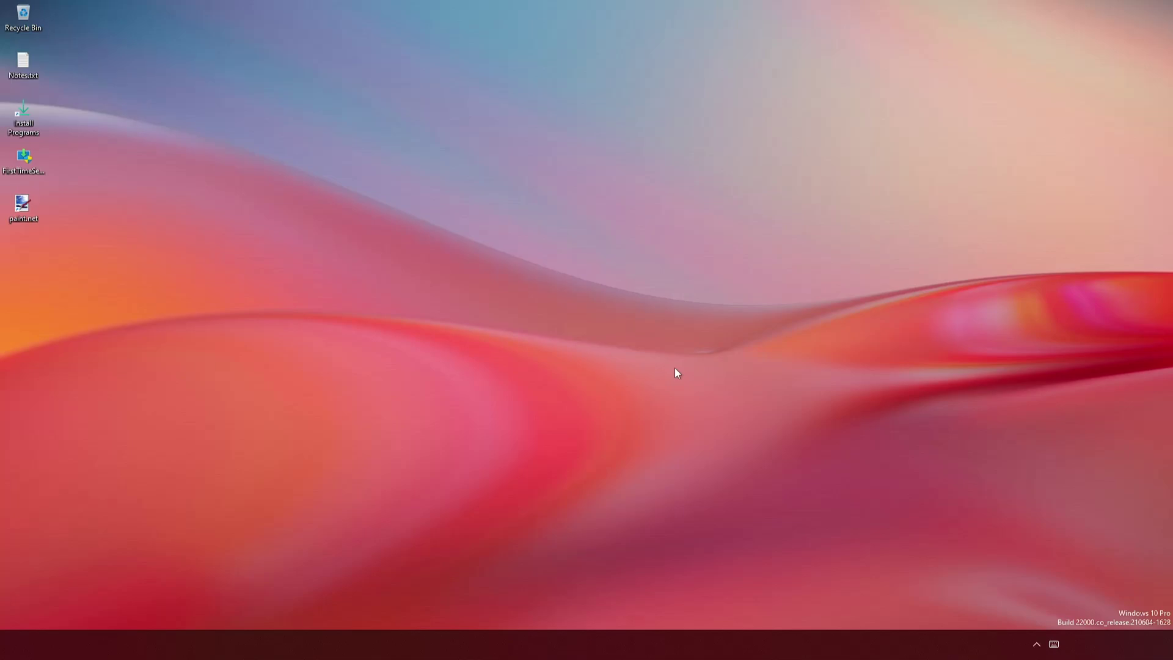
Step: Look at the quick system menu and the Start menu, and launch and close Calculator
key("super+x")
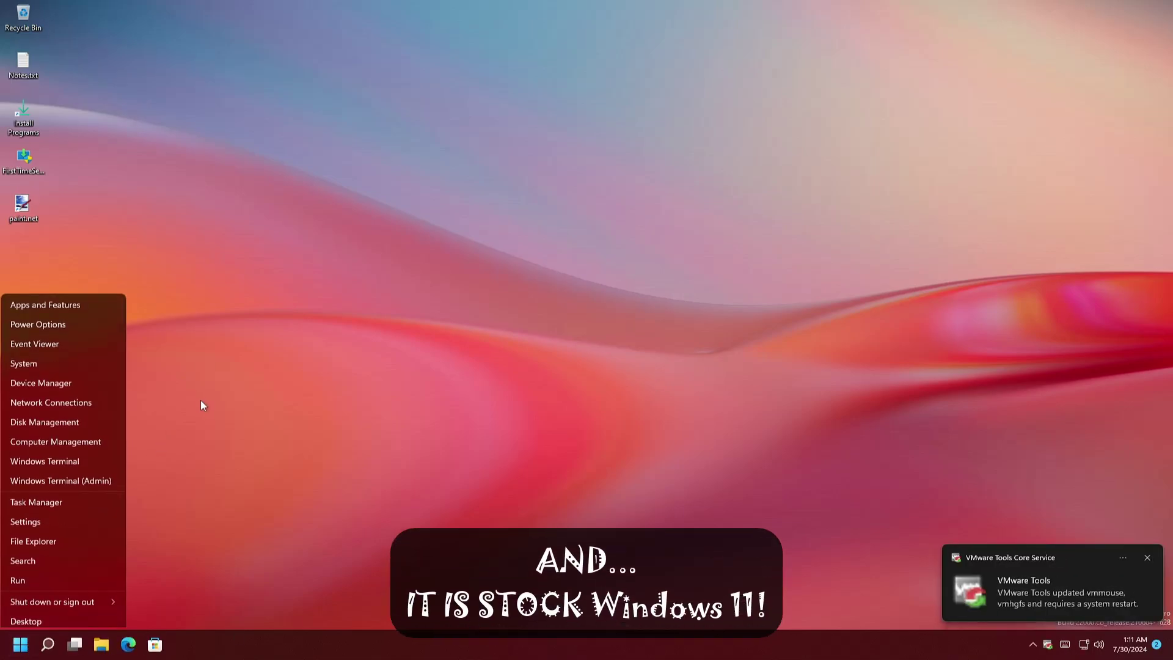
key("r")
left_click(26, 655)
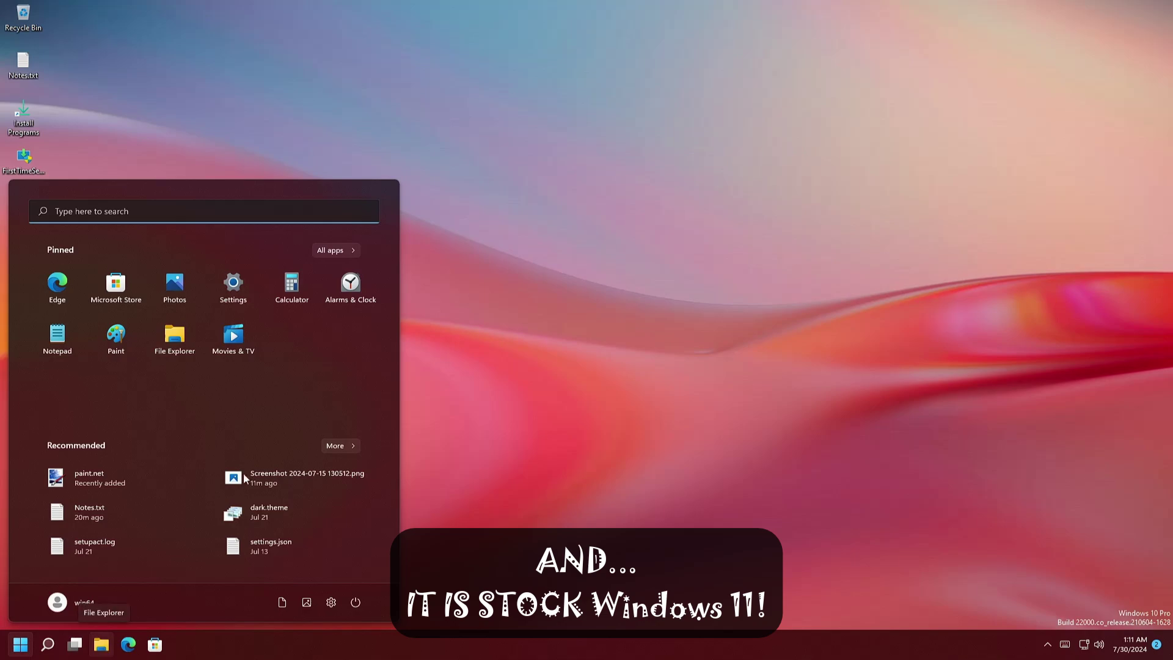
left_click(292, 287)
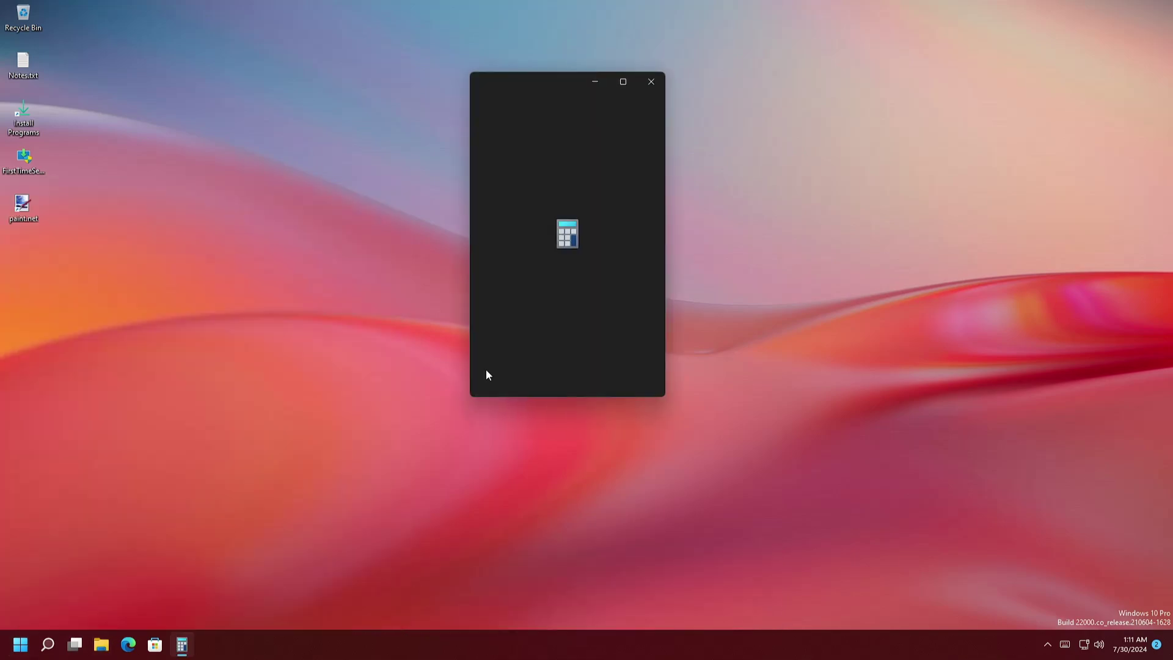
left_click(649, 81)
Step: Open File Explorer and Settings, restore the Explorer window to a smaller size, and close both windows
left_click(97, 646)
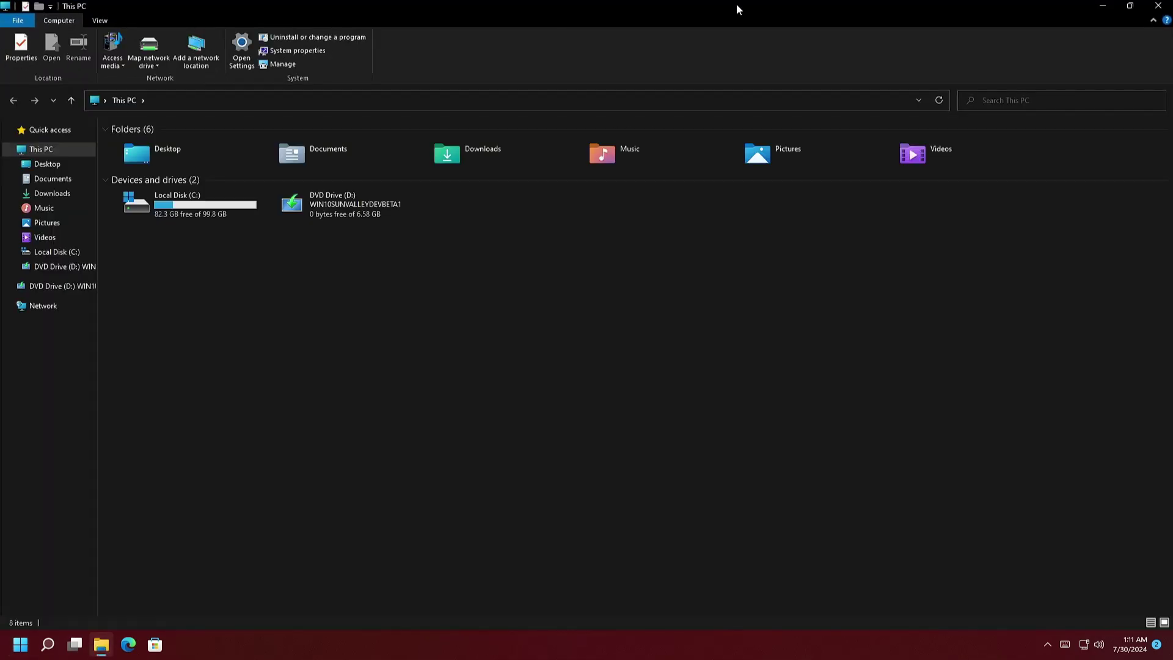
key("super+i")
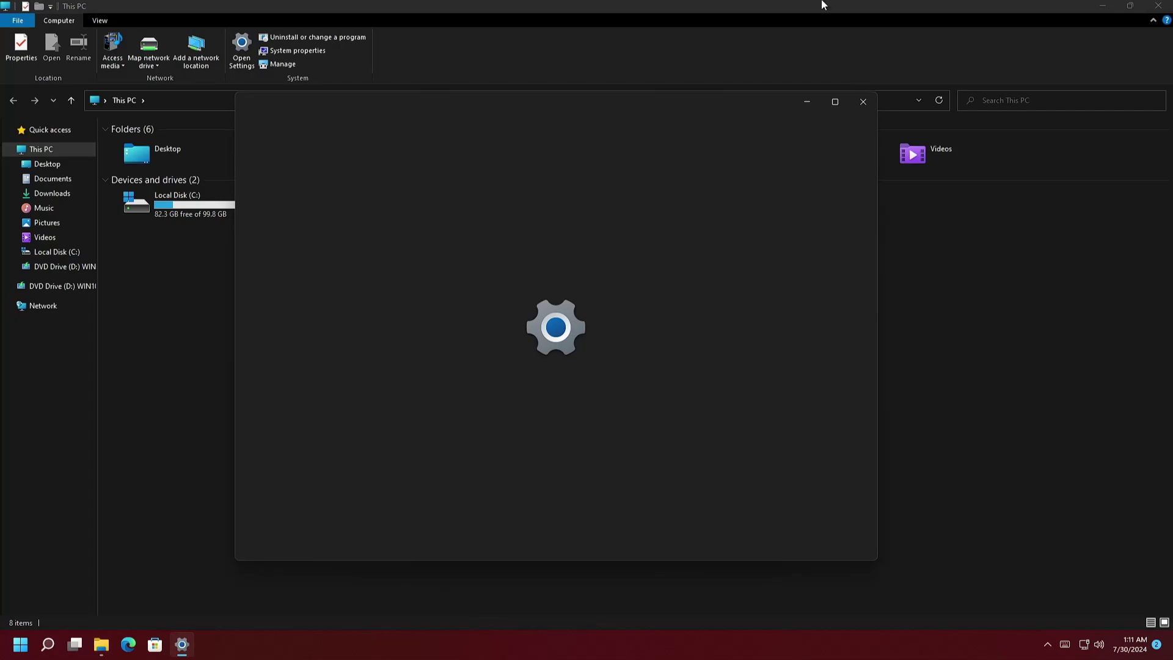
left_click_drag(822, 1, 708, 92)
left_click(1043, 93)
left_click(872, 105)
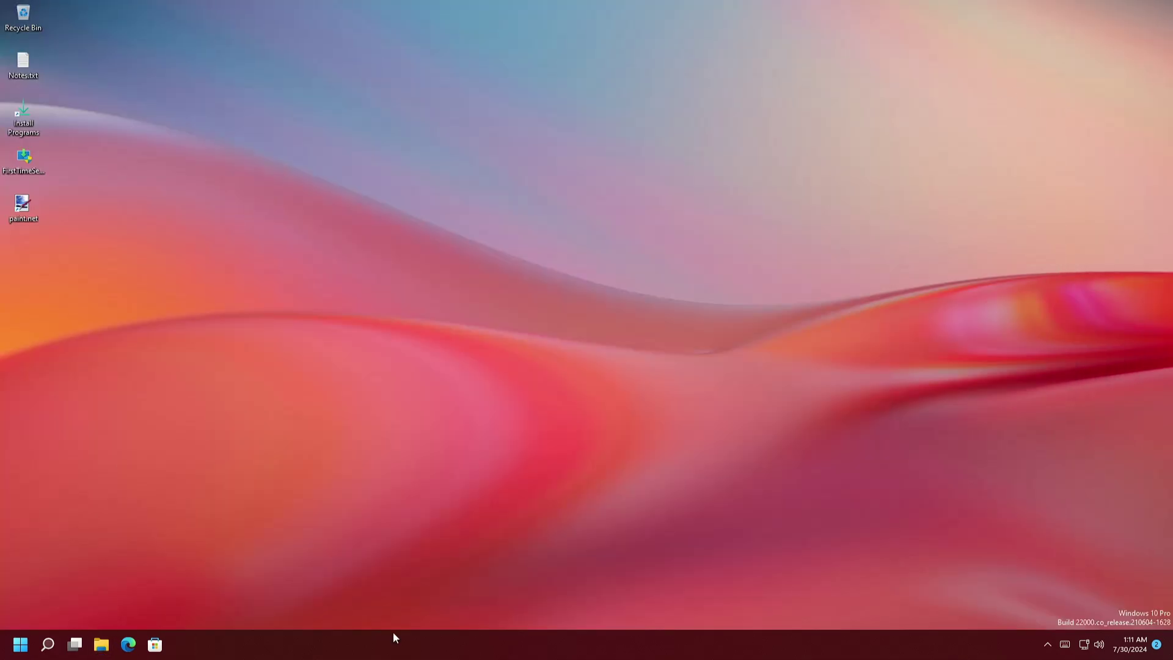
Step: Look at the Start menu and the Downloads folder in File Explorer, and close the window
left_click(20, 644)
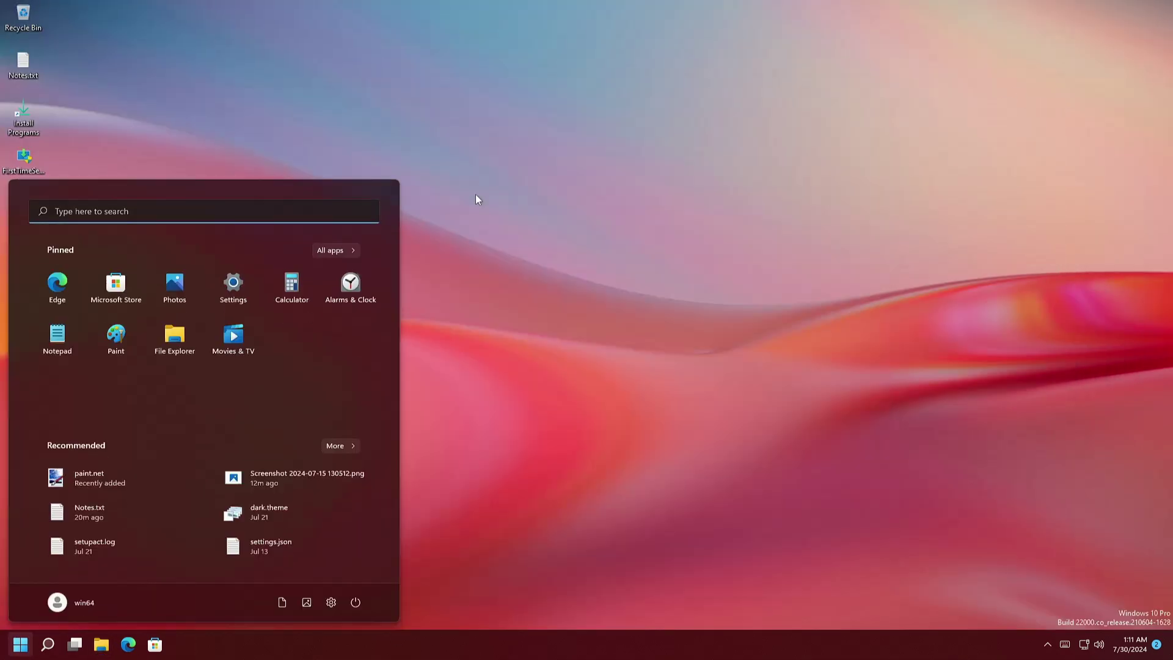
left_click(101, 651)
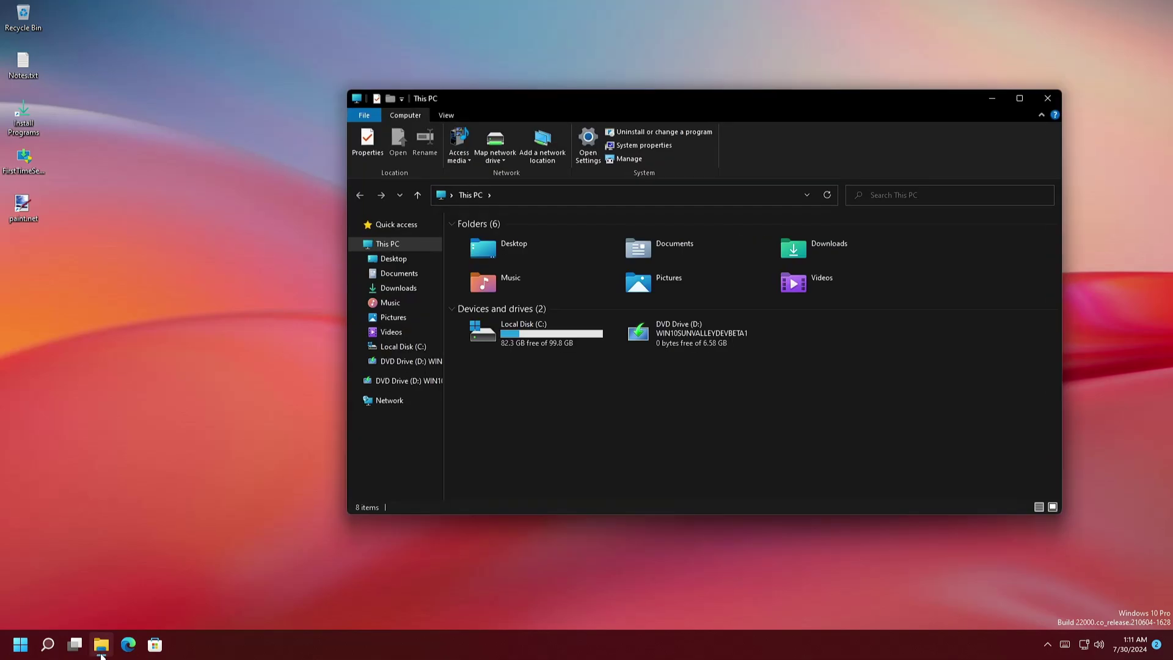
left_click(398, 287)
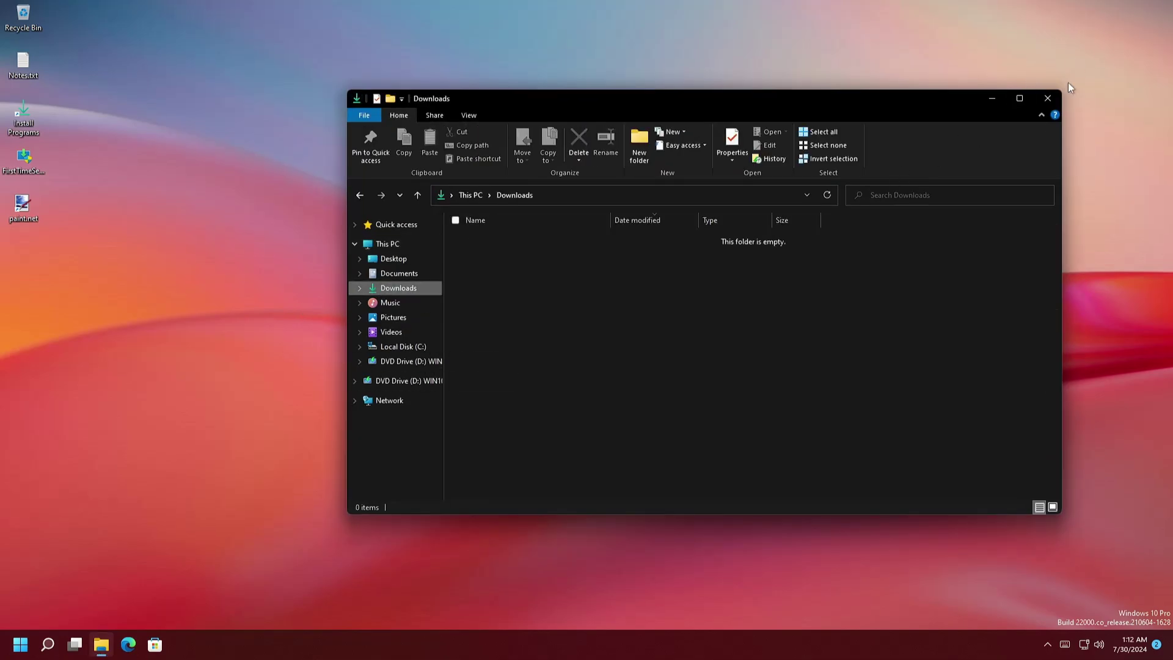
left_click(1047, 99)
Step: Apply the dark.theme file from the Start menu's recommended items
left_click(16, 646)
left_click(292, 514)
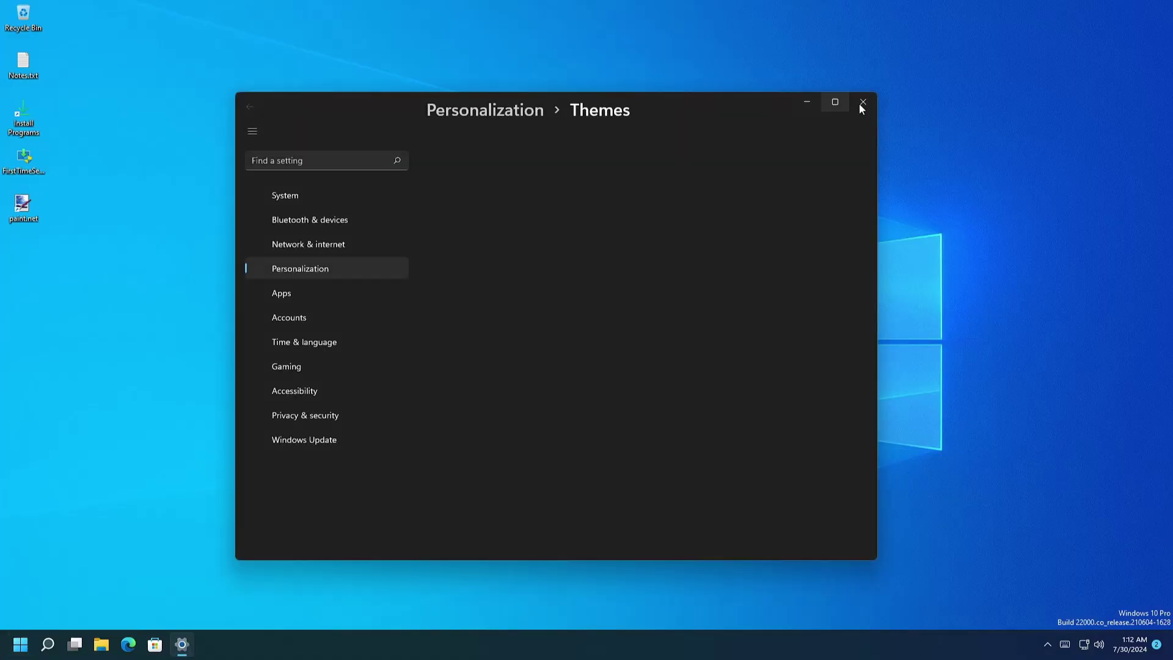
Step: Close the Settings window and open setupact.log from the full list of recommended files
left_click(846, 102)
left_click(1159, 9)
key("super")
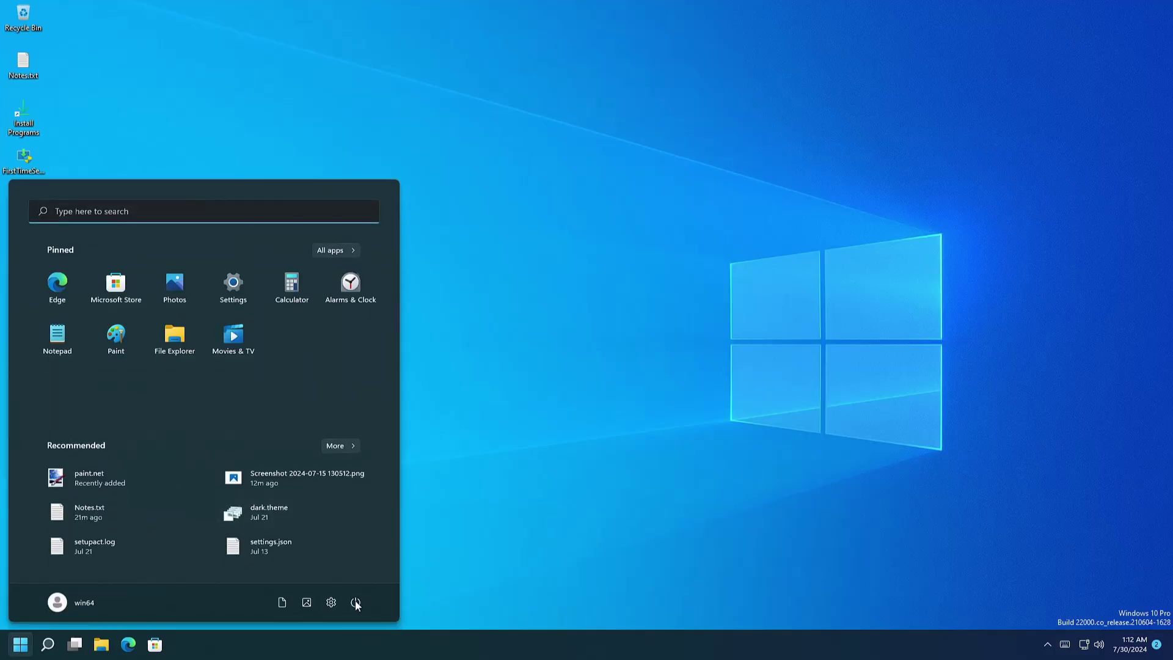
left_click(334, 445)
scroll(256, 454, "down", 1)
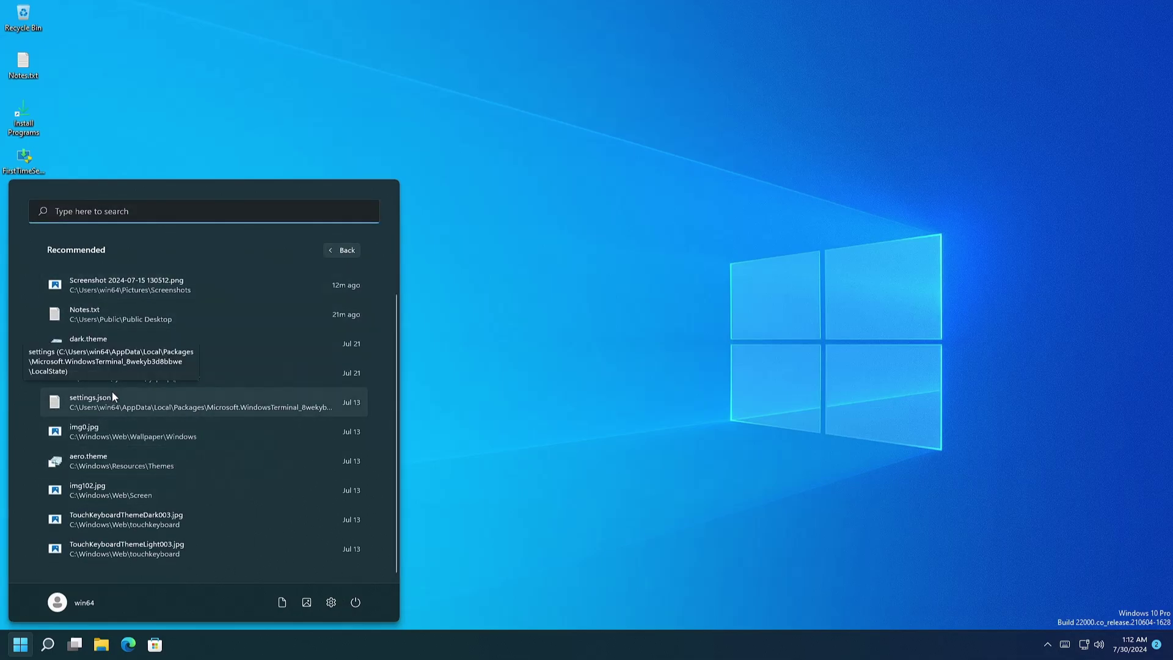
left_click(120, 367)
Step: Find the terminal by searching for "ter", launch it, and close its window
key("super")
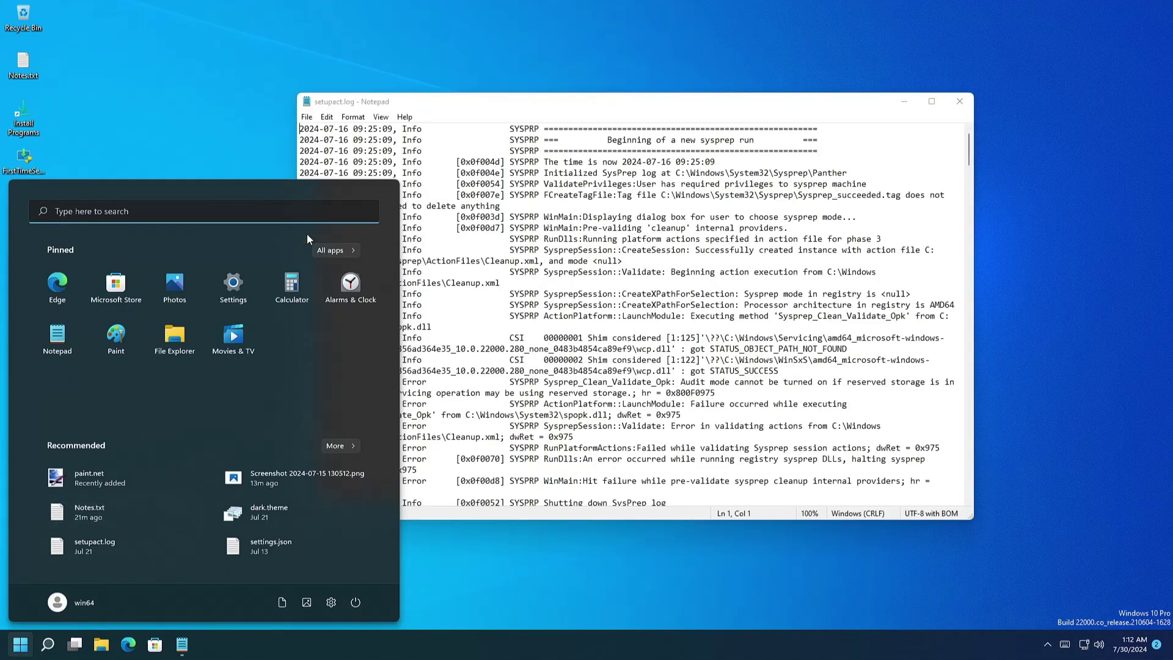
type("termin")
left_click(351, 301)
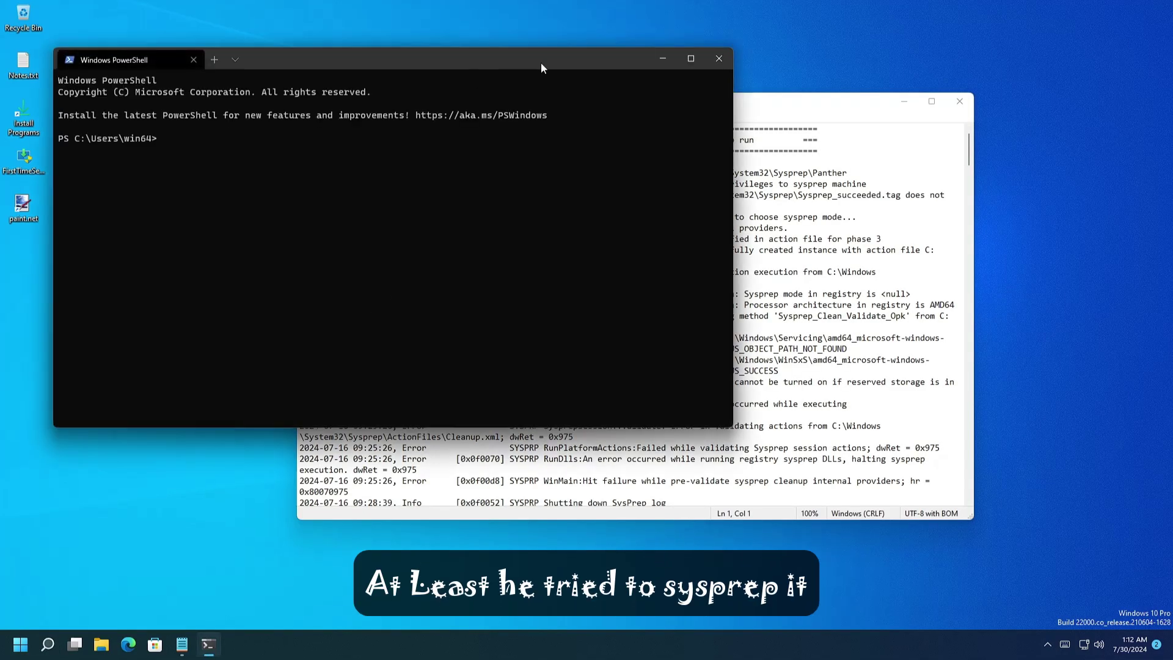
left_click(719, 59)
Step: Read through the setupact.log file to its end and close it
scroll(633, 306, "down", 20)
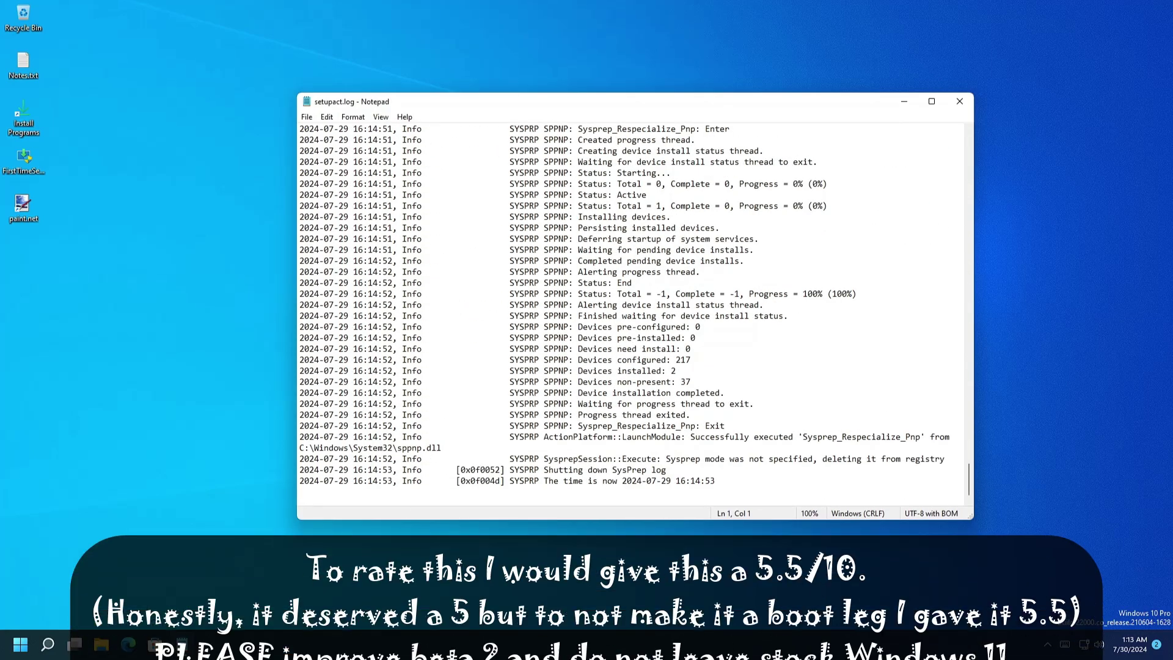
left_click(959, 111)
Step: Try to shut down the computer from the Start menu's power options, and close the Start menu
key("super")
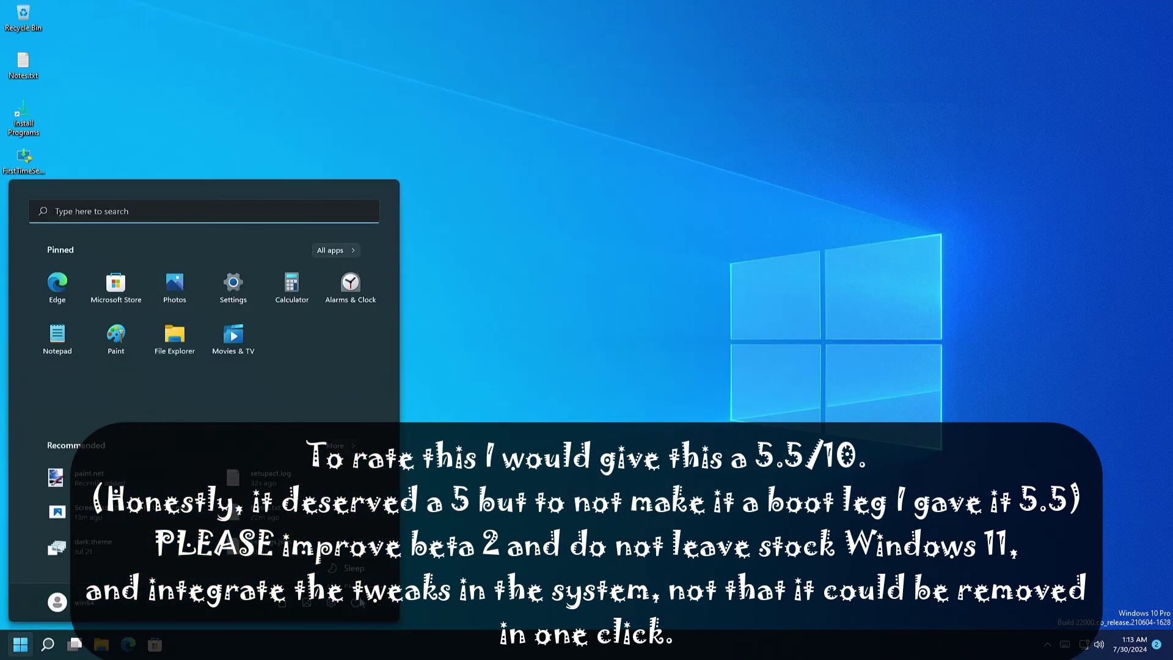
left_click(356, 567)
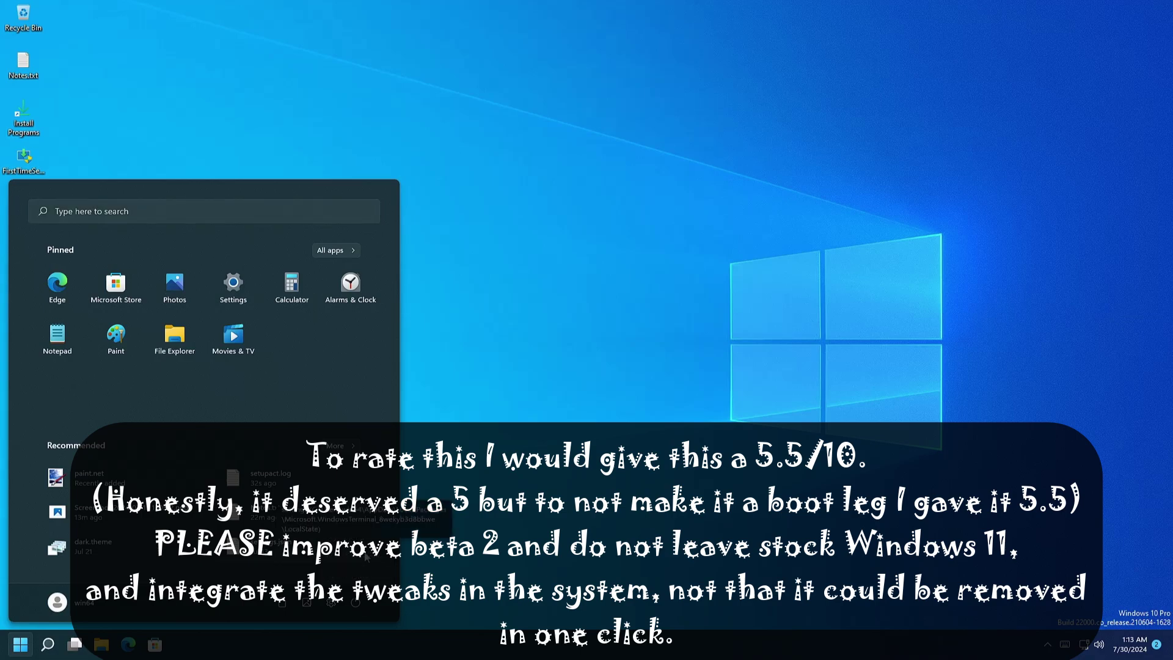
left_click(358, 599)
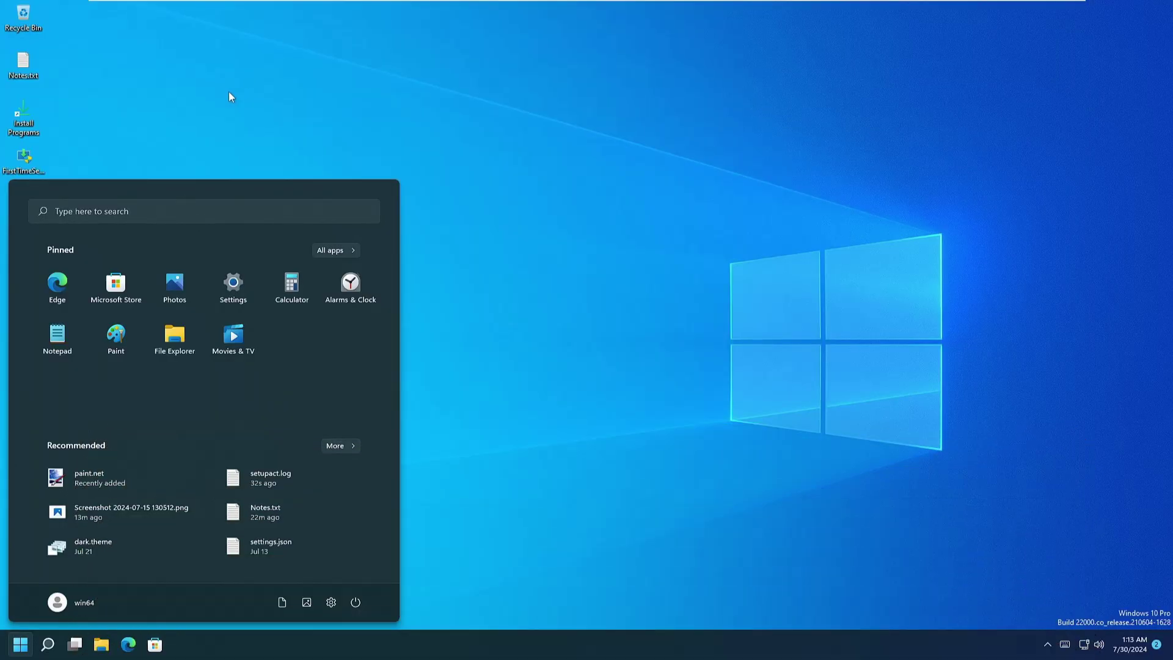
left_click(240, 160)
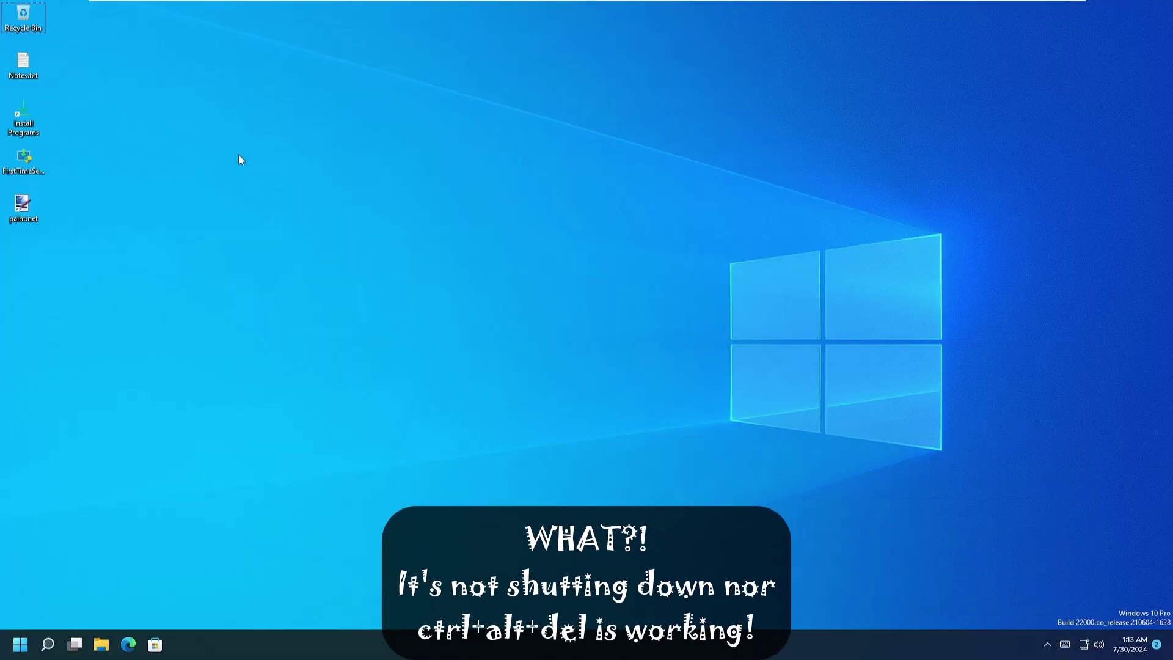
Step: Try to leave the current session through the account options in the Start menu
left_click(15, 645)
left_click(68, 602)
left_click(72, 545)
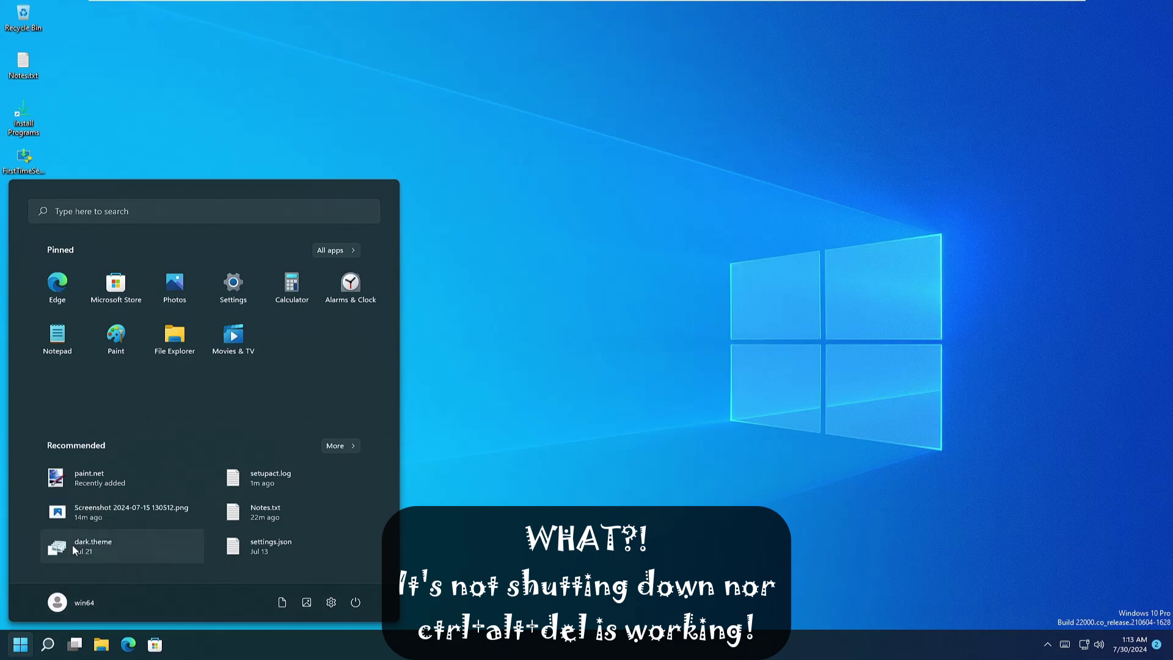